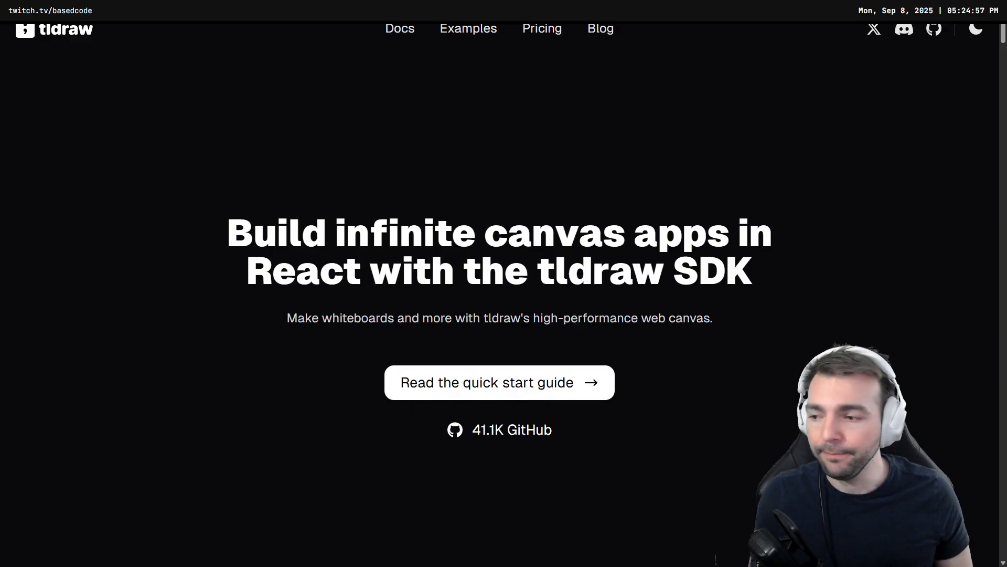
# Step: Switch back to the browser and open the 1 • Hello, World! tutorial from the Tutorials gallery
pyautogui.hotkey('alt', 'Tab')
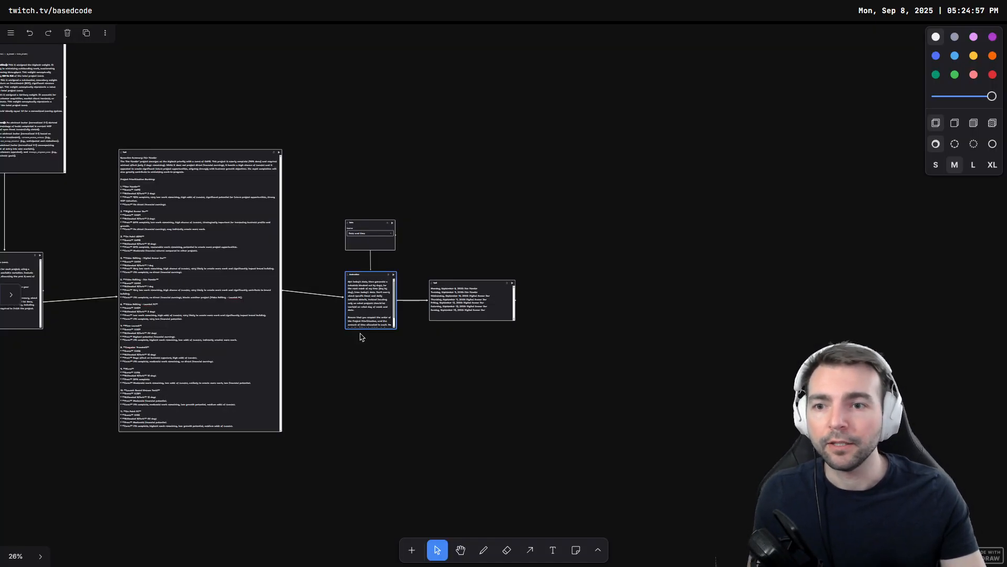
pyautogui.hotkey('alt', 'Tab')
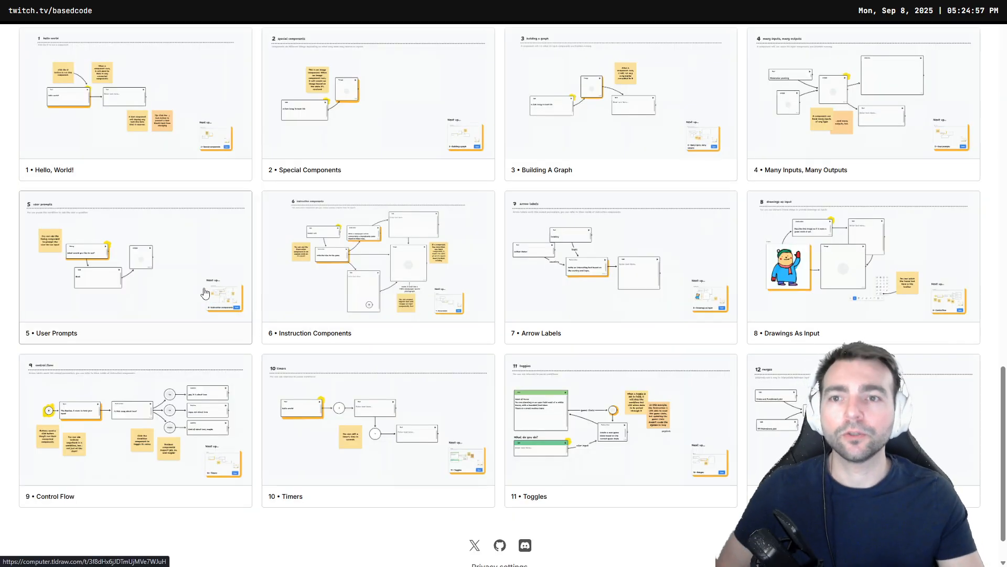
pyautogui.scroll(3, 157, 165)
pyautogui.scroll(-2, 175, 207)
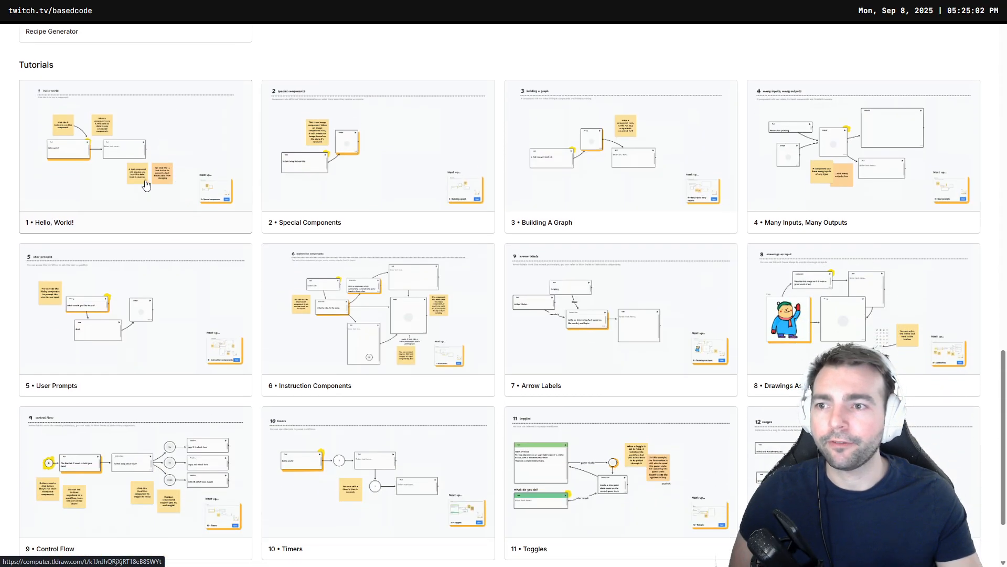
pyautogui.click(77, 152)
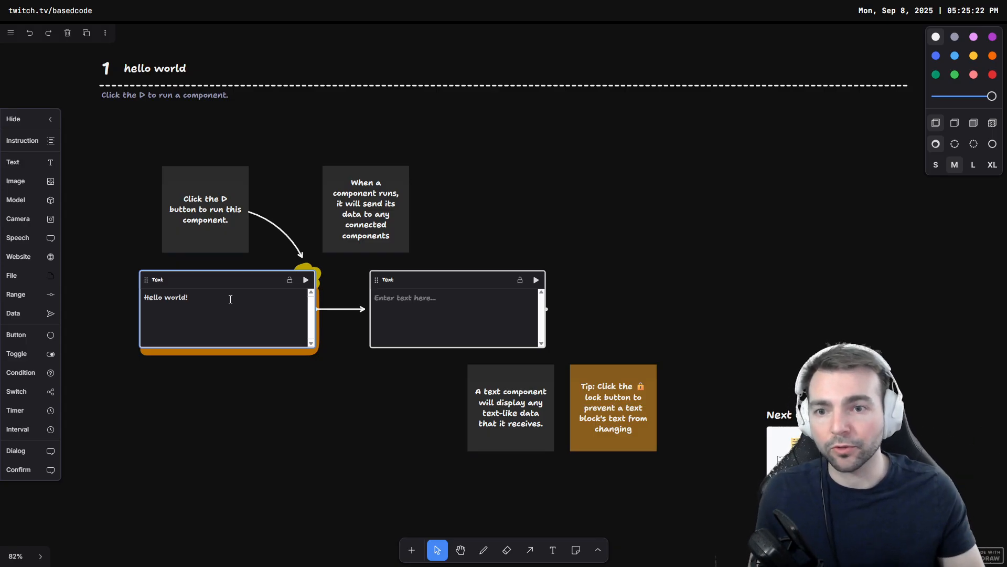
# Step: Try adding a Data component with its source set to Custom, moving it aside, then delete it
pyautogui.moveTo(728, 297); pyautogui.dragTo(742, 281)
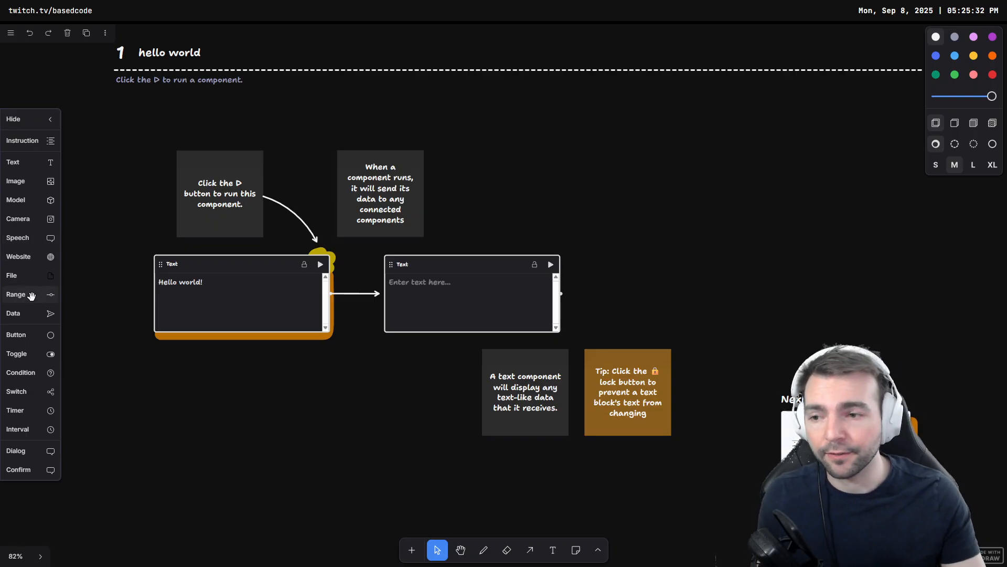
pyautogui.click(27, 313)
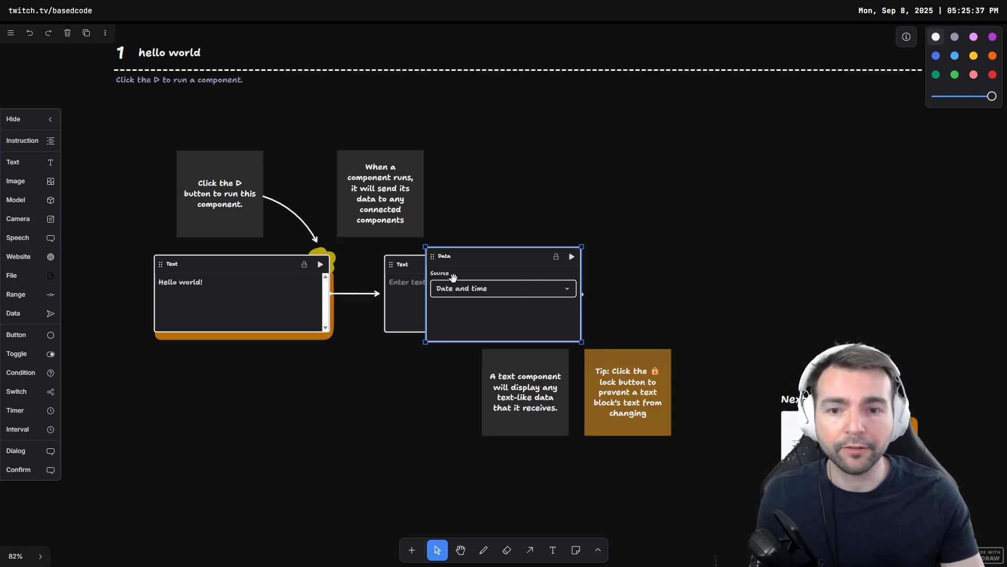
pyautogui.click(464, 289)
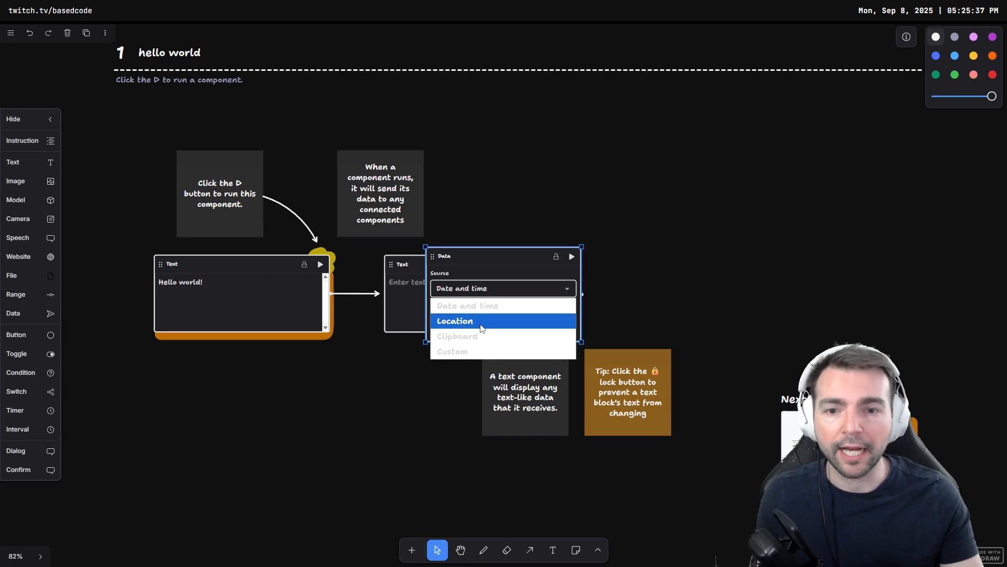
pyautogui.click(479, 351)
pyautogui.moveTo(491, 255); pyautogui.dragTo(625, 114)
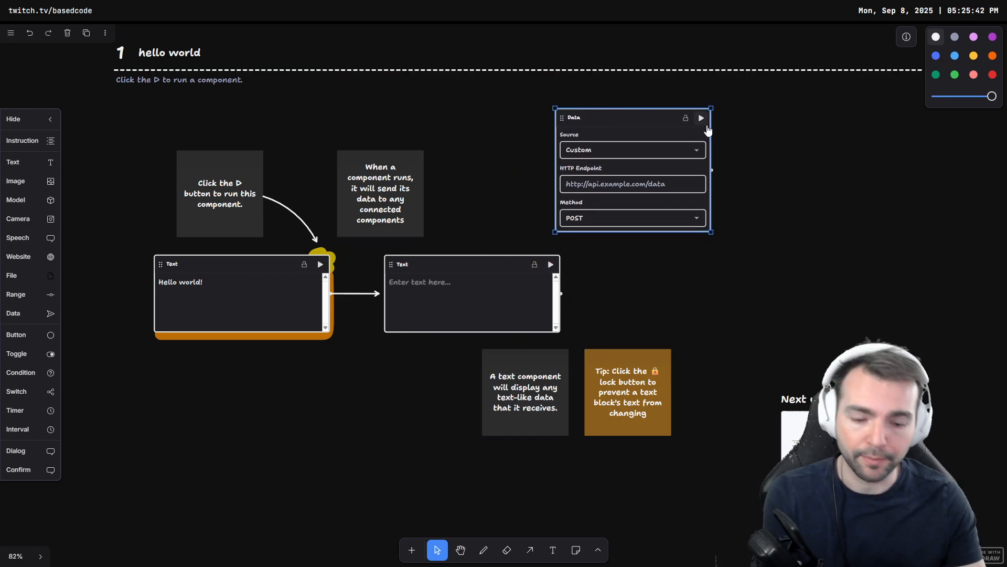
pyautogui.press('Delete')
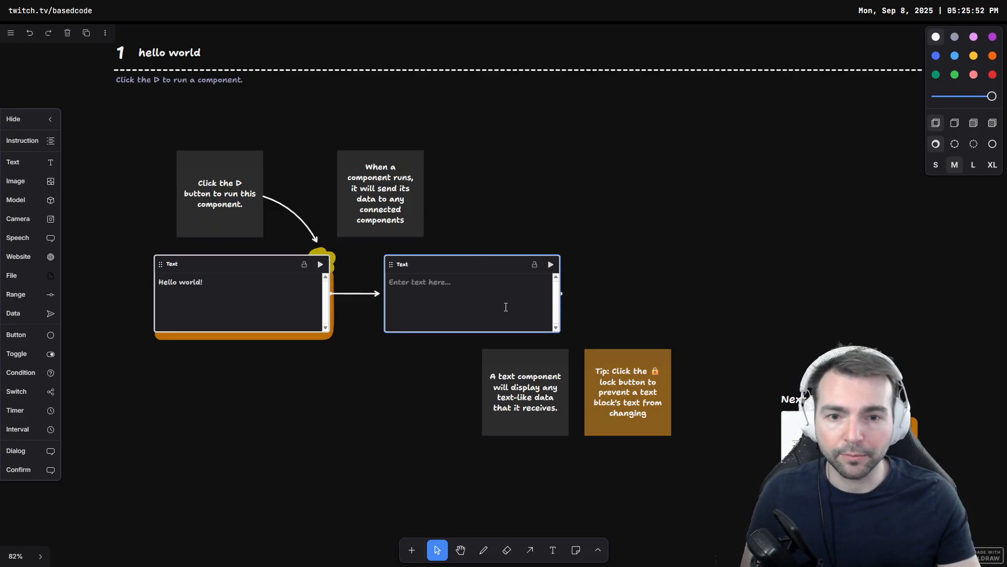
# Step: Run the Hello world! text component to send its text to the connected text component
pyautogui.click(320, 264)
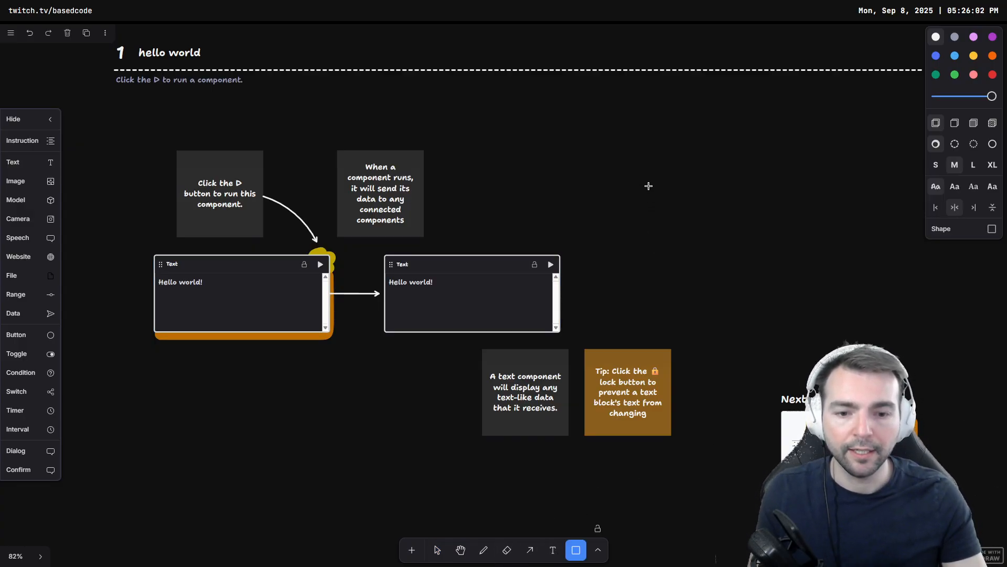
# Step: Draw a rectangle shape to the right of the connected text components
pyautogui.press('r')
pyautogui.press('v')
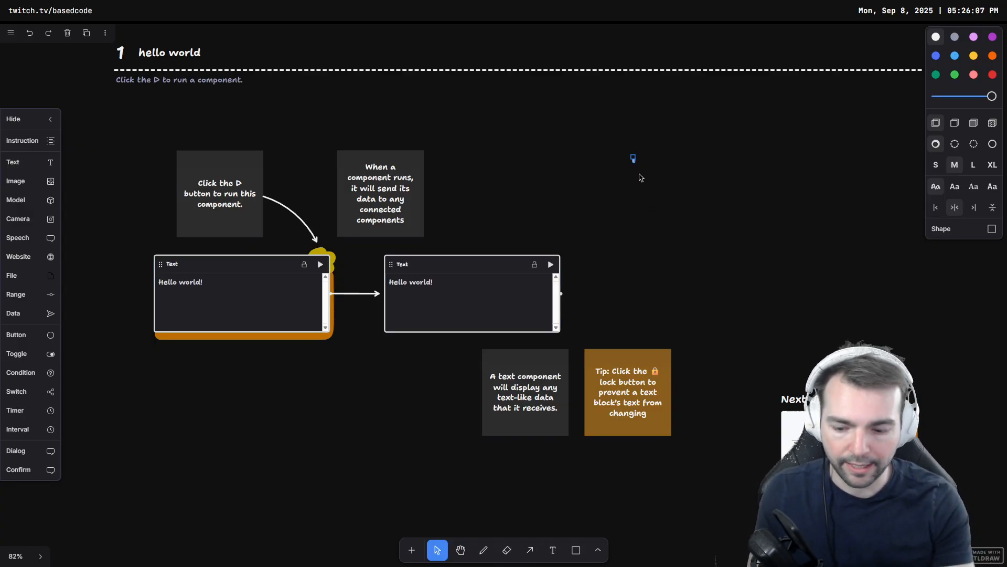
pyautogui.press('e')
pyautogui.press('v')
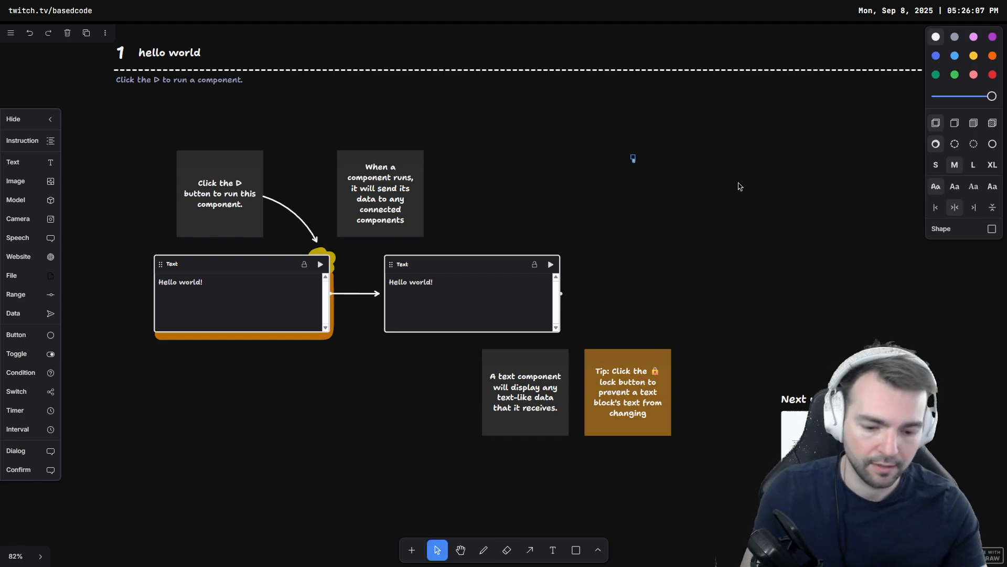
pyautogui.press('r')
pyautogui.moveTo(632, 164)
pyautogui.mouseDown()
pyautogui.moveTo(750, 260)
pyautogui.moveTo(801, 261)
pyautogui.mouseUp()
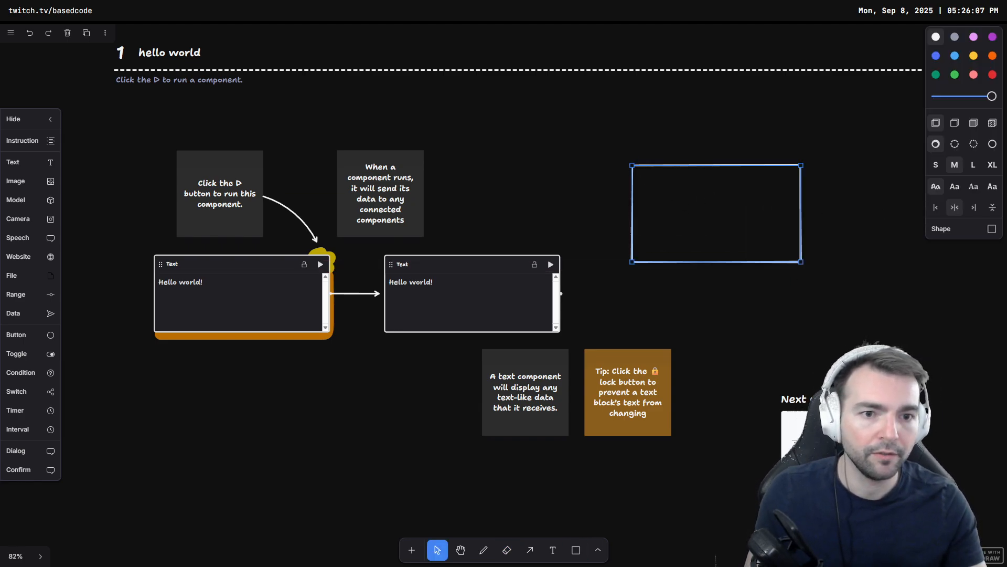
# Step: Add the label "This is text" inside the rectangle
pyautogui.press('h')
pyautogui.moveTo(663, 199); pyautogui.dragTo(666, 198)
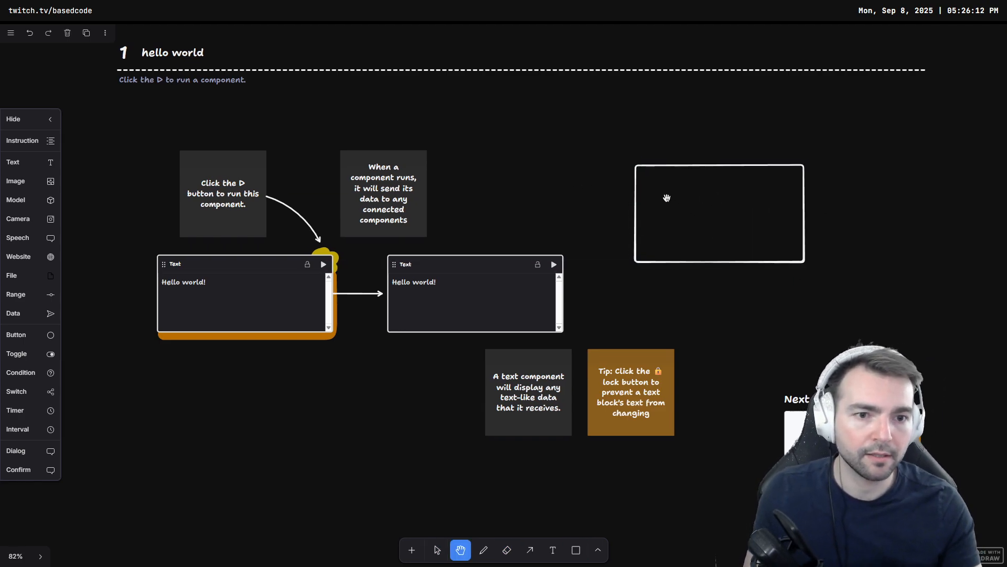
pyautogui.press('a')
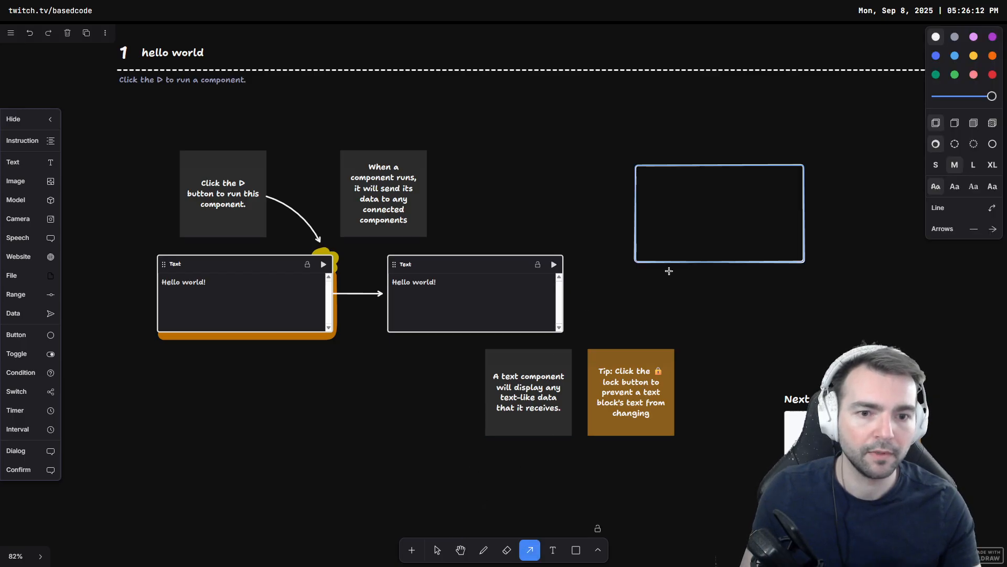
pyautogui.press('v')
pyautogui.doubleClick(733, 208)
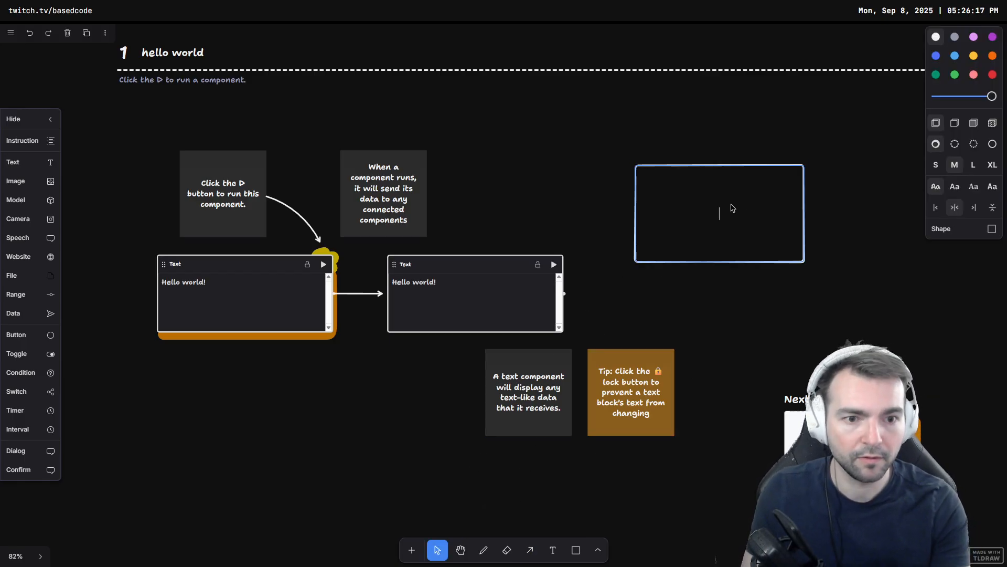
pyautogui.write('This is text')
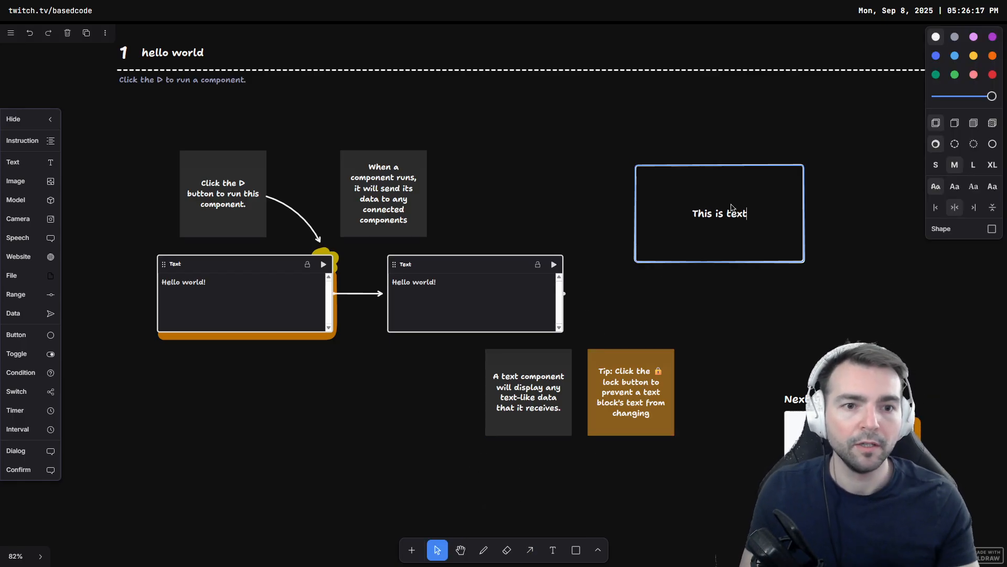
pyautogui.click(719, 310)
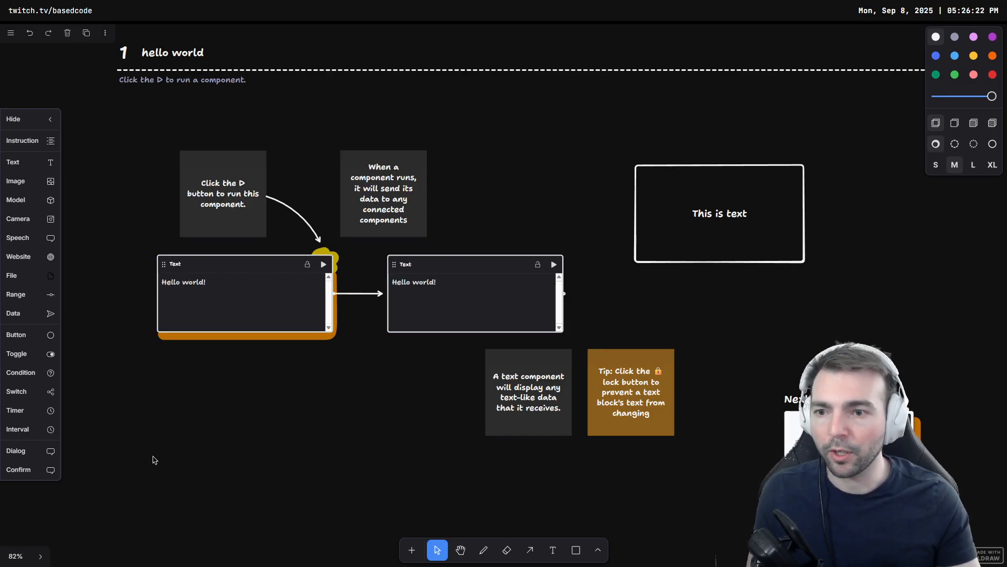
# Step: Select the rectangle and delete it
pyautogui.click(710, 172)
pyautogui.press('Delete')
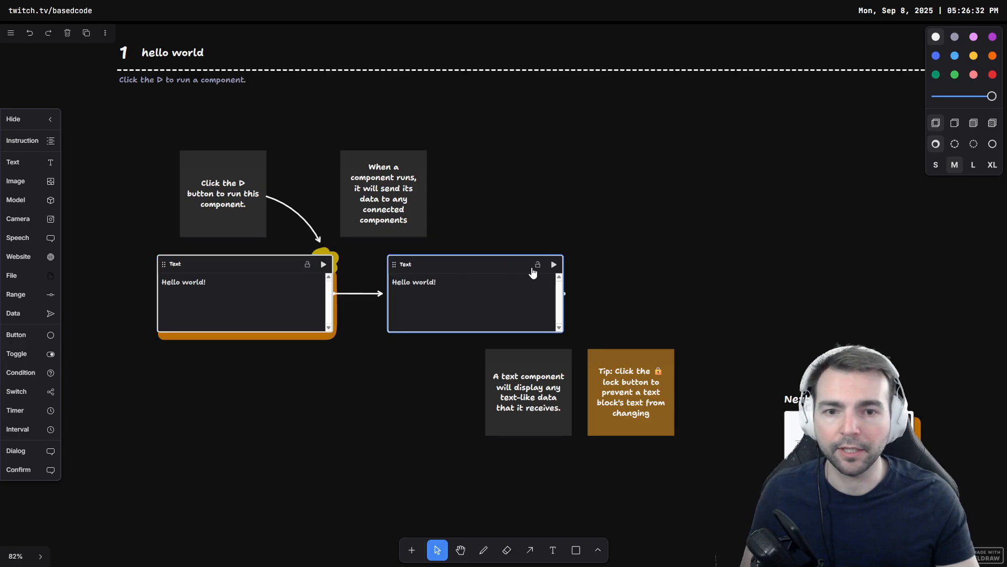
# Step: Append "Not really" after Hello world! in the first text component
pyautogui.click(245, 305)
pyautogui.write('b')
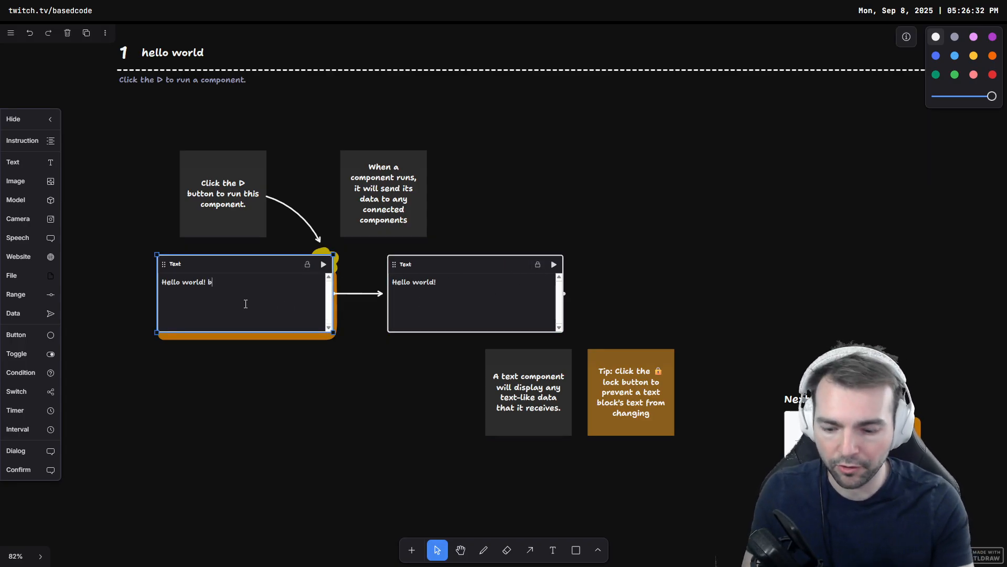
pyautogui.write('B')
pyautogui.press('BackSpace')
pyautogui.press('BackSpace')
pyautogui.write('Not re')
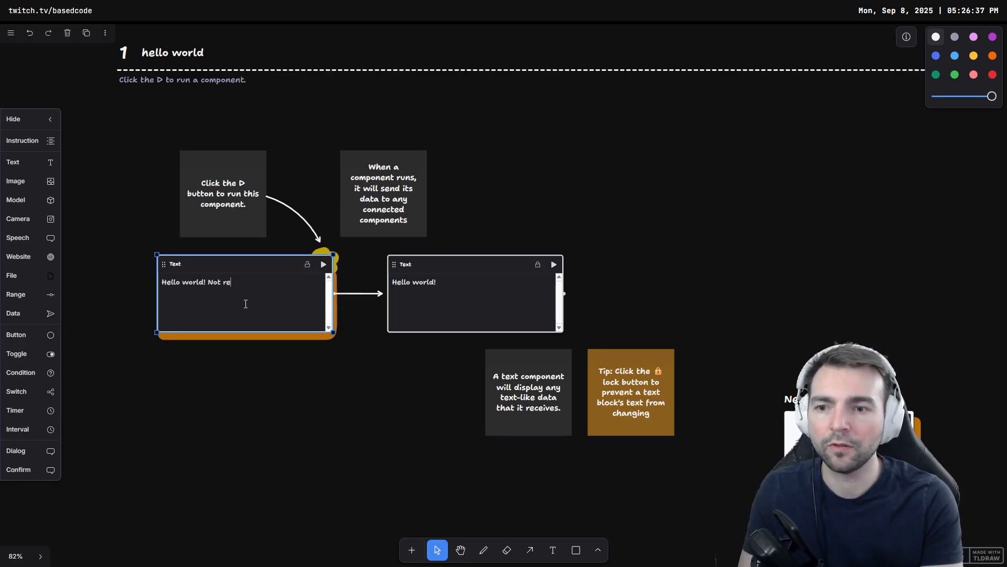
pyautogui.write('ally')
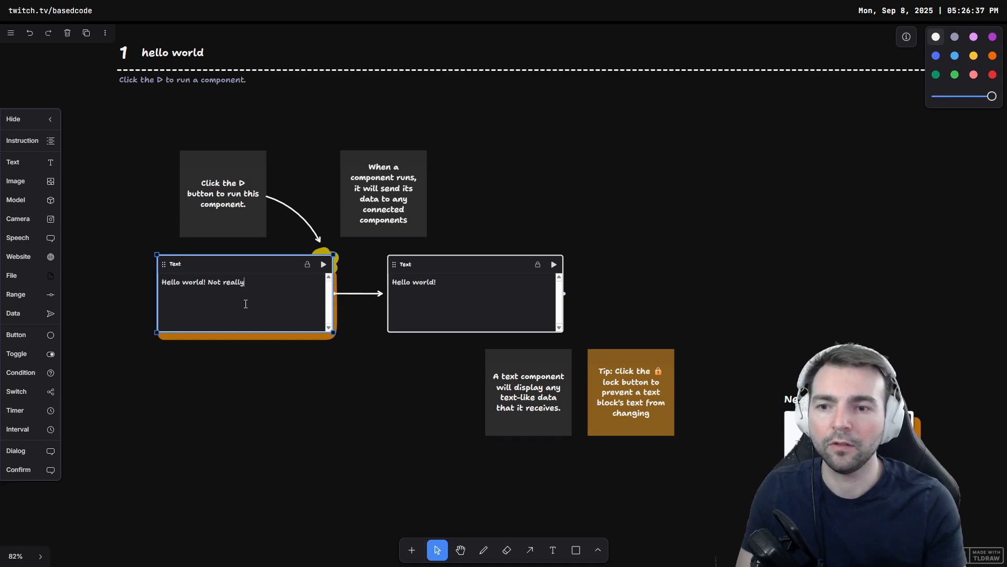
# Step: Run the edited text component to pass its text to the connected component
pyautogui.click(324, 264)
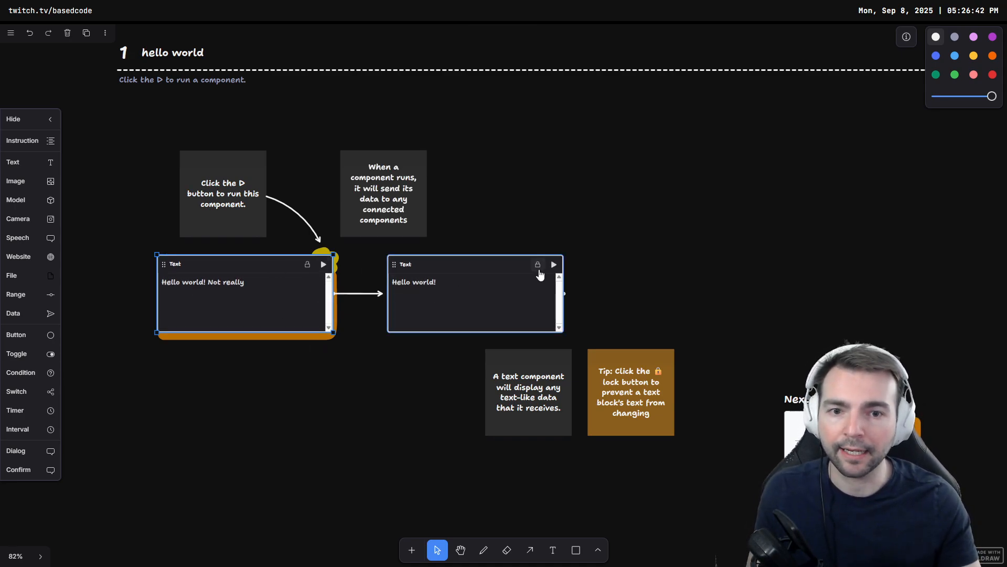
pyautogui.click(324, 264)
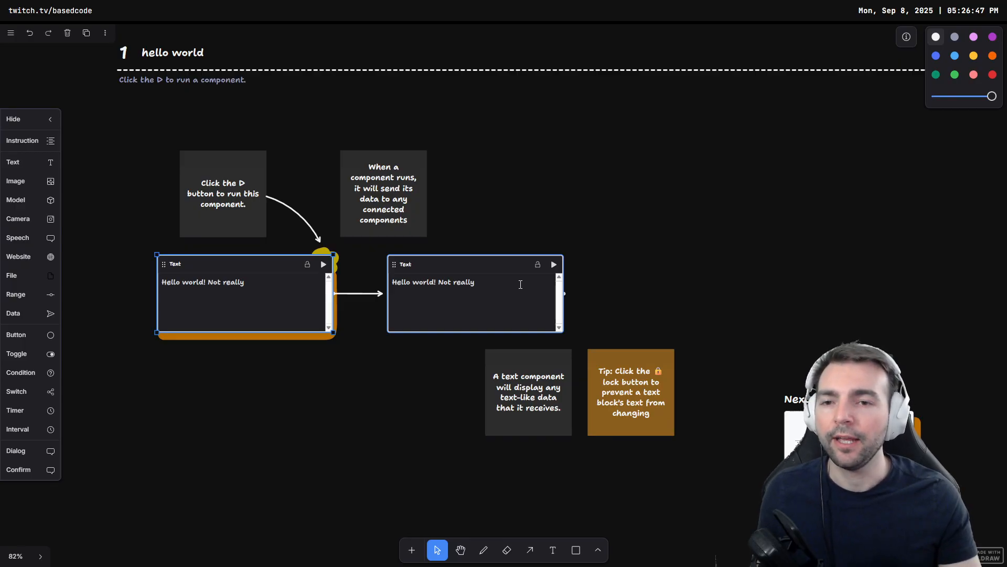
# Step: Return to the home page and open the 6 • Instruction Components tutorial
pyautogui.rightClick(85, 66)
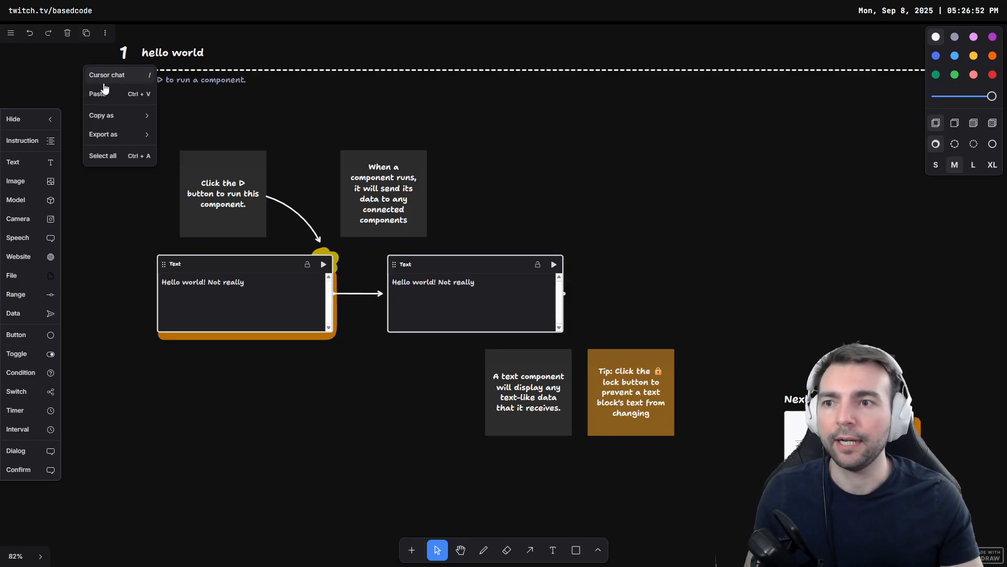
pyautogui.click(10, 33)
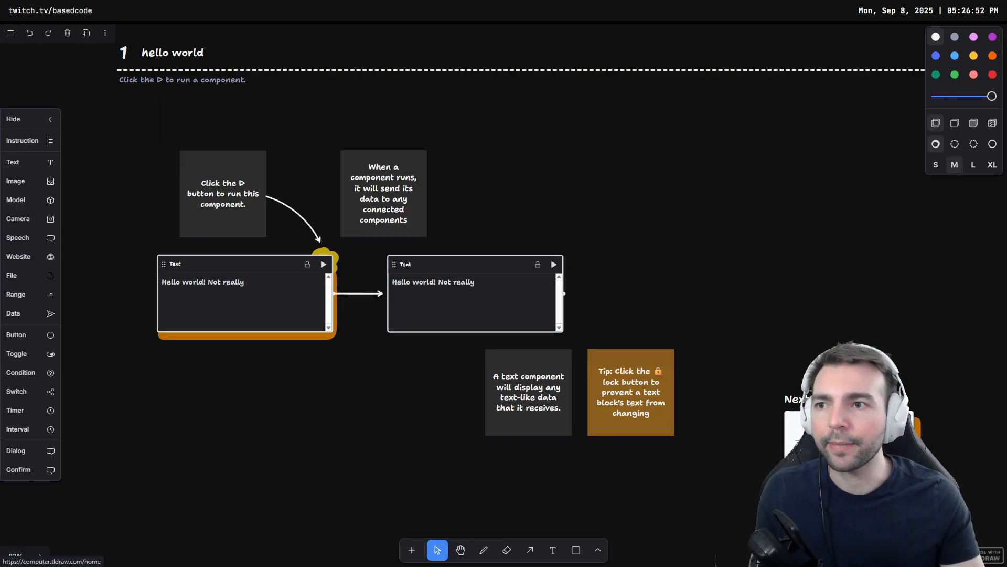
pyautogui.click(10, 33)
pyautogui.scroll(-15, 366, 360)
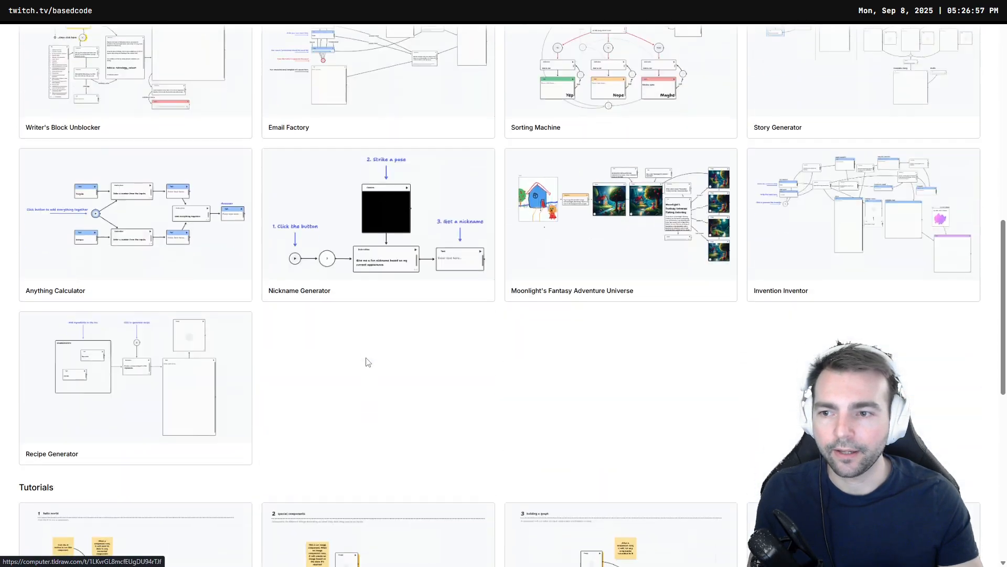
pyautogui.scroll(-5, 366, 360)
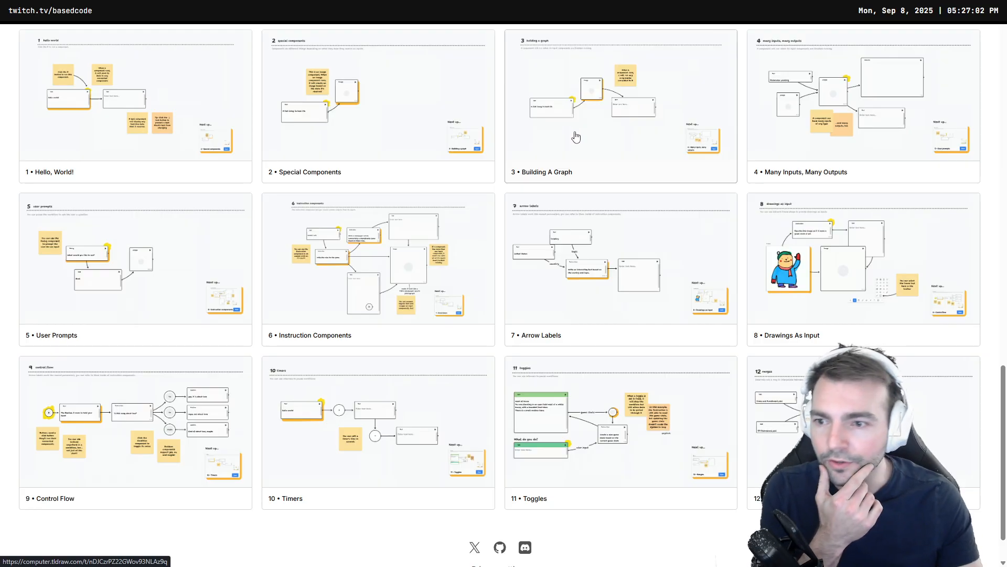
pyautogui.click(352, 269)
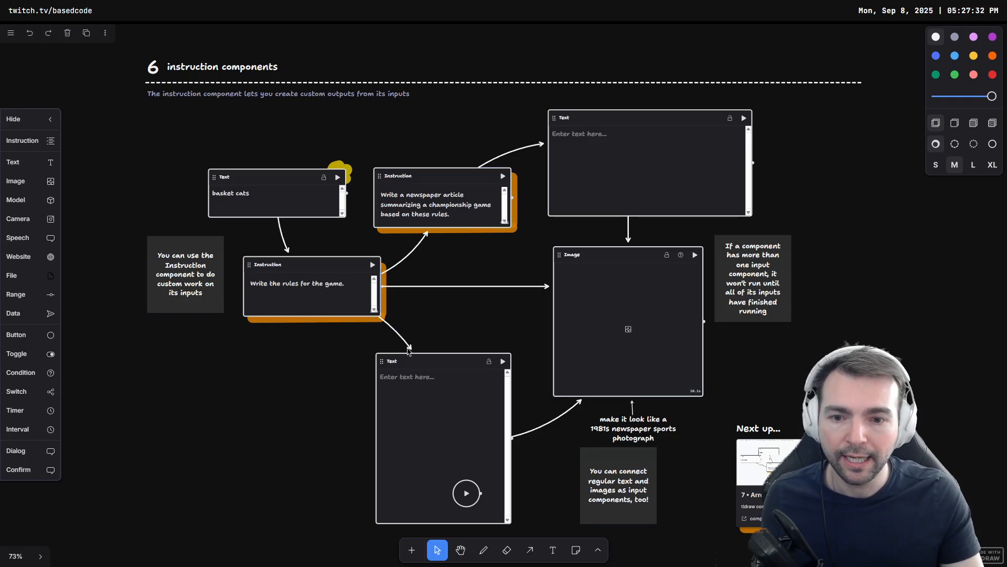
# Step: Run the "Write the rules for the game." instruction component
pyautogui.scroll(-2, 425, 409)
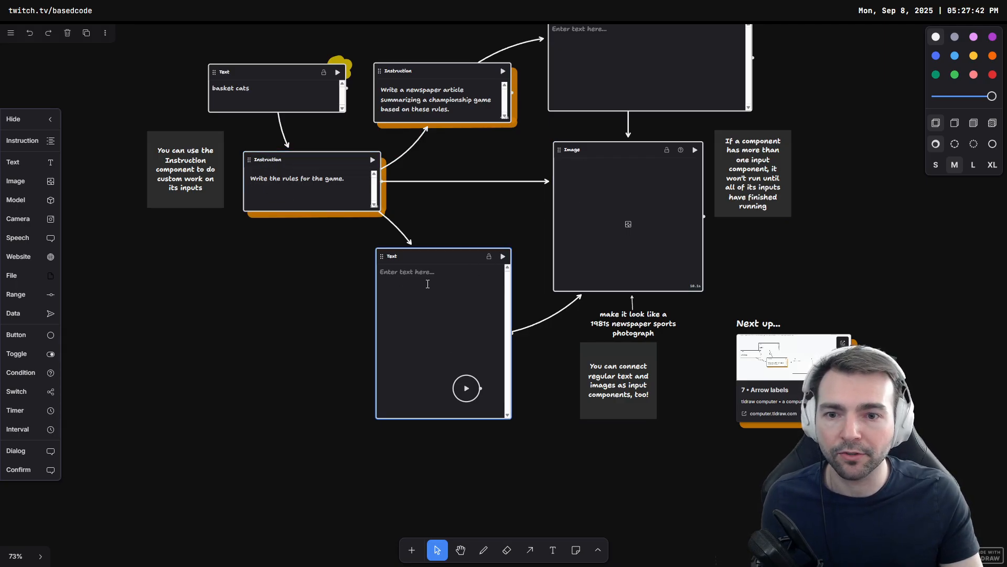
pyautogui.scroll(1, 630, 225)
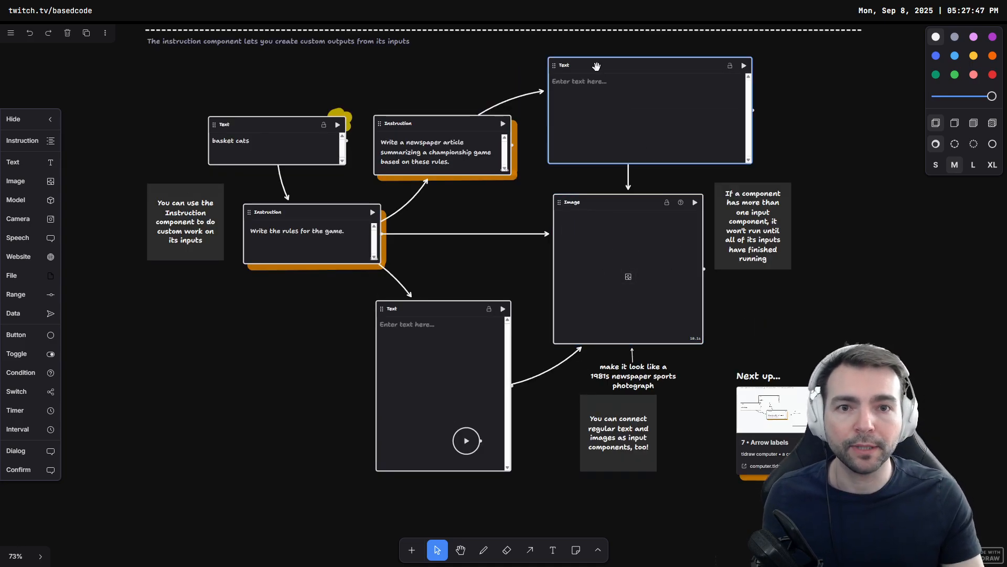
pyautogui.click(372, 214)
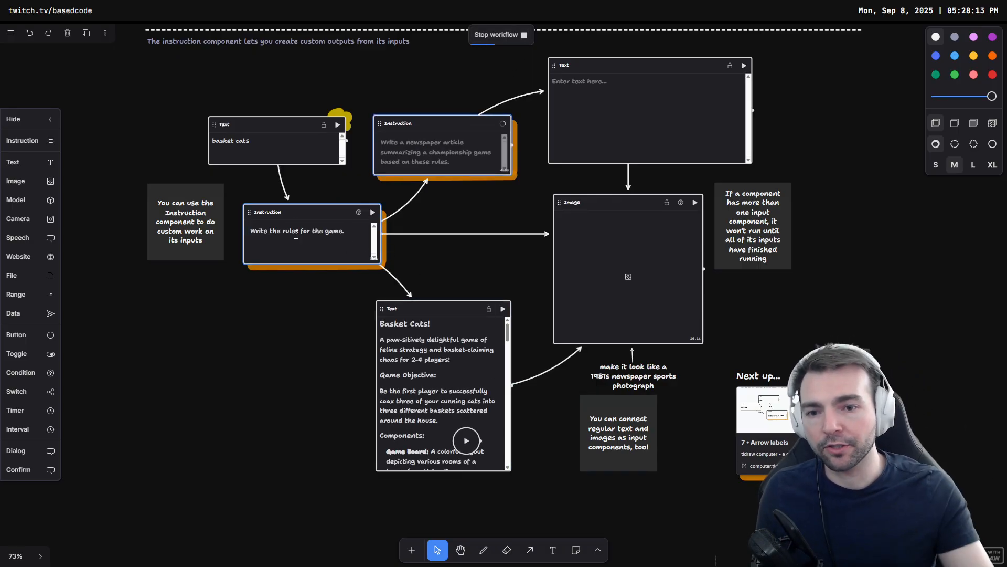
# Step: Scroll through the generated game rules in the output text component
pyautogui.scroll(-2, 483, 284)
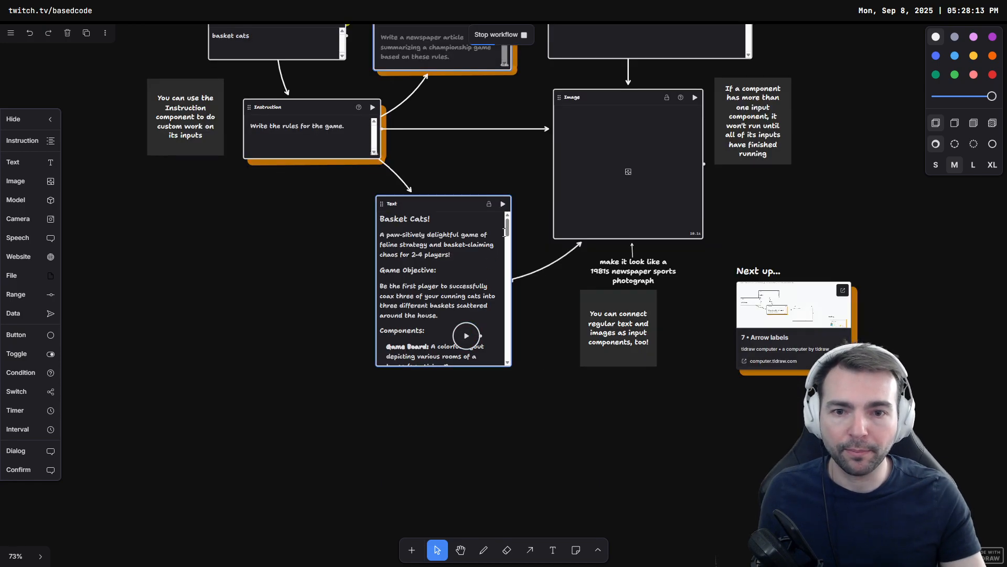
pyautogui.moveTo(507, 231)
pyautogui.mouseDown()
pyautogui.moveTo(507, 249)
pyautogui.moveTo(506, 229)
pyautogui.mouseUp()
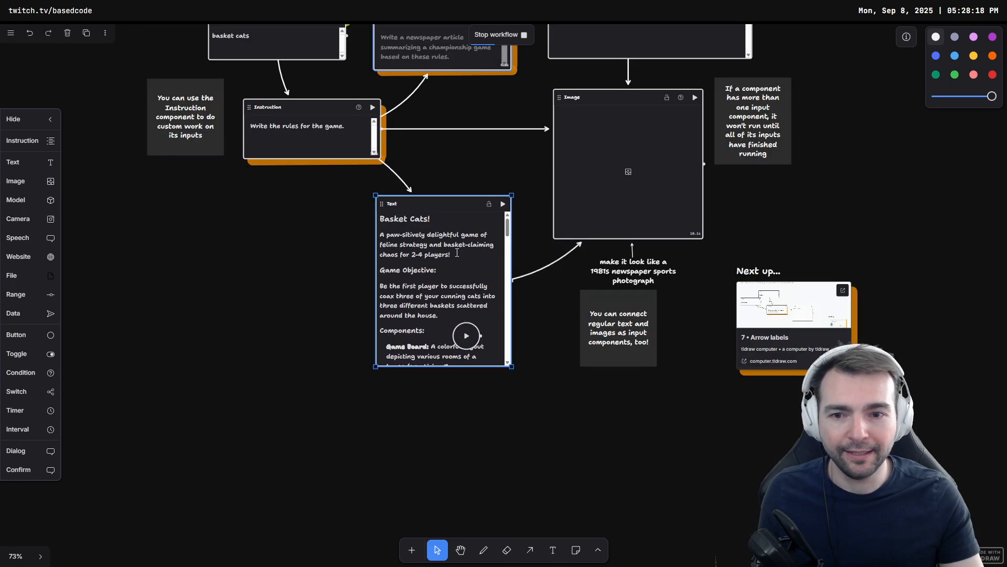
pyautogui.scroll(-1, 457, 252)
pyautogui.scroll(2, 483, 256)
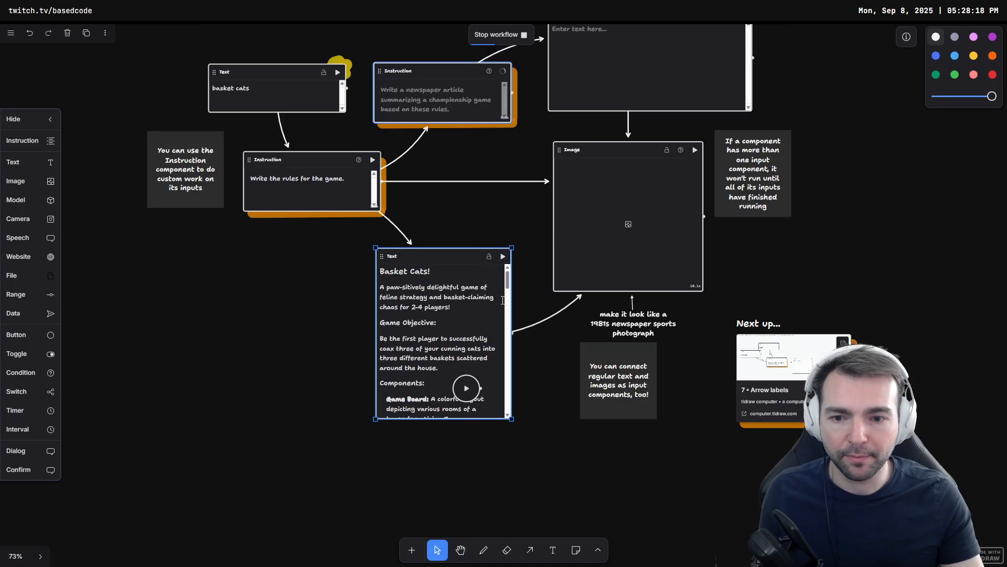
# Step: Read through the generated game rules and the newspaper article output text
pyautogui.moveTo(509, 287); pyautogui.dragTo(509, 326)
pyautogui.scroll(1, 548, 311)
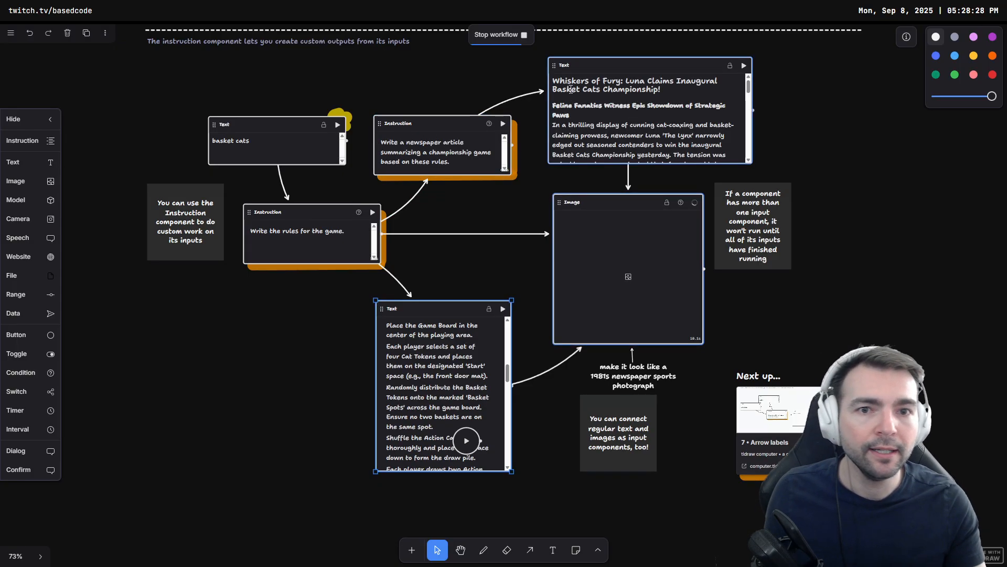
pyautogui.click(626, 81)
pyautogui.moveTo(625, 80); pyautogui.dragTo(669, 92)
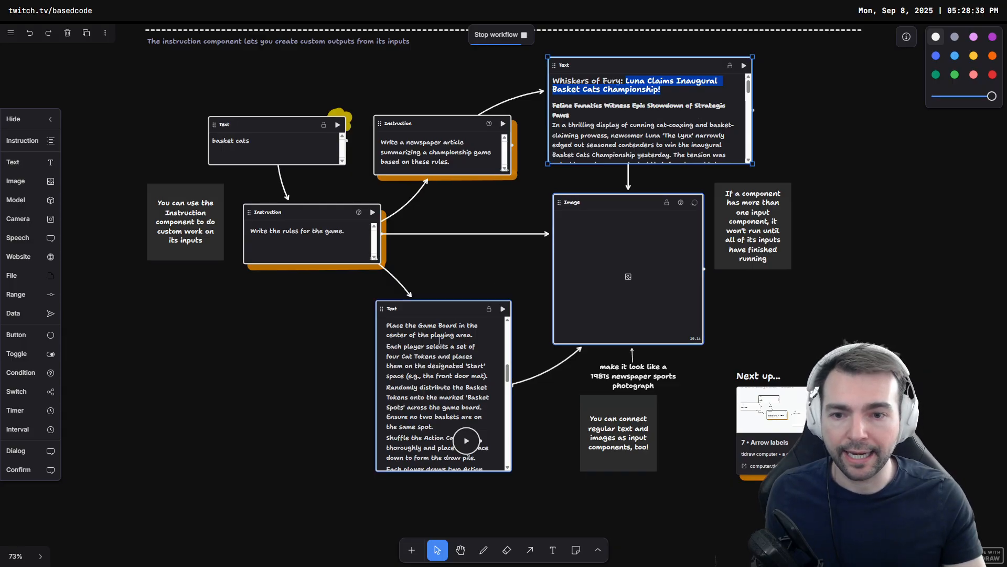
pyautogui.click(633, 90)
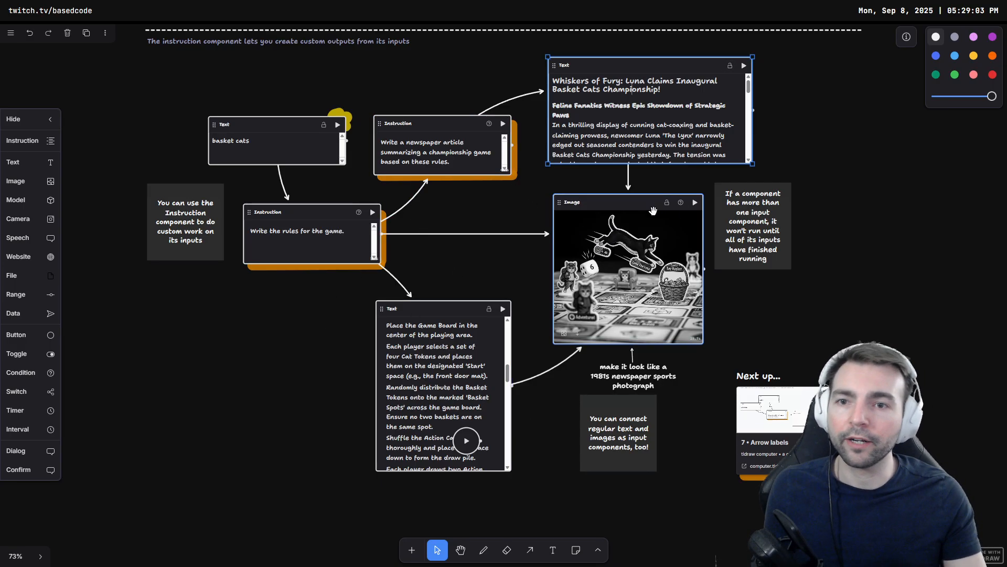
# Step: Change the input text component to Pacman and run it to regenerate the workflow
pyautogui.click(277, 152)
pyautogui.hotkey('ctrl', 'a')
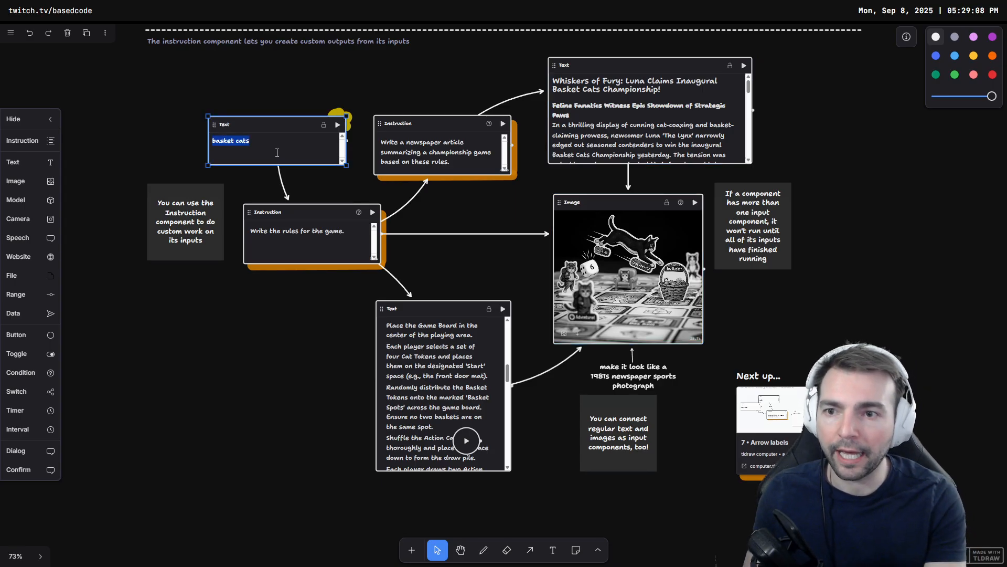
pyautogui.write('Pacman')
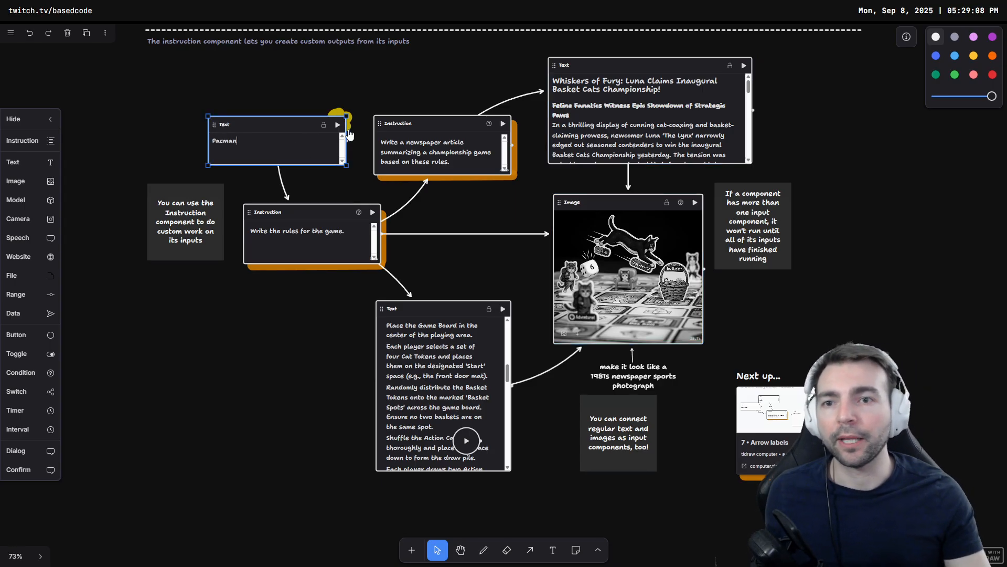
pyautogui.click(338, 124)
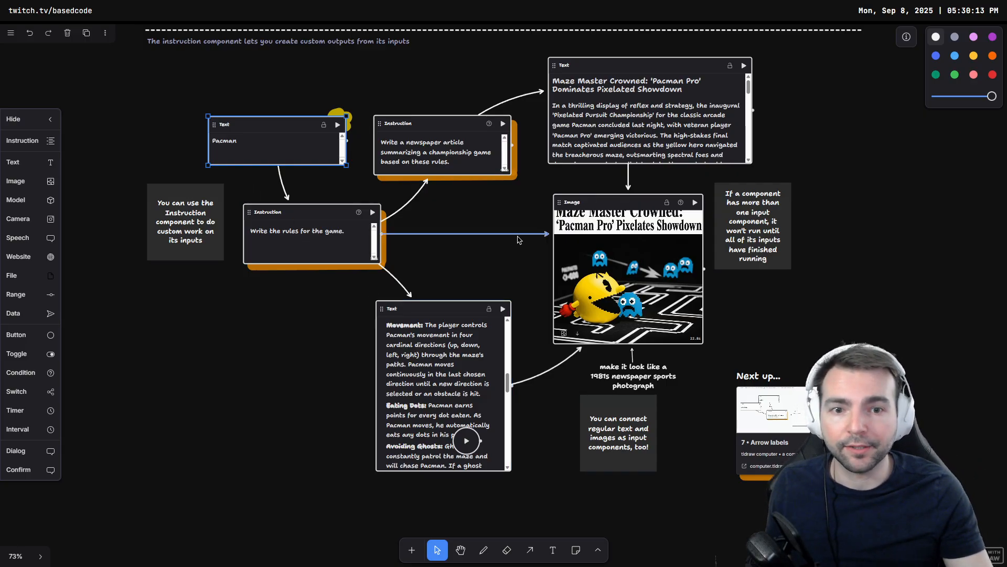
# Step: Add a Camera component to the canvas, allow camera access this time, and enlarge it
pyautogui.click(227, 348)
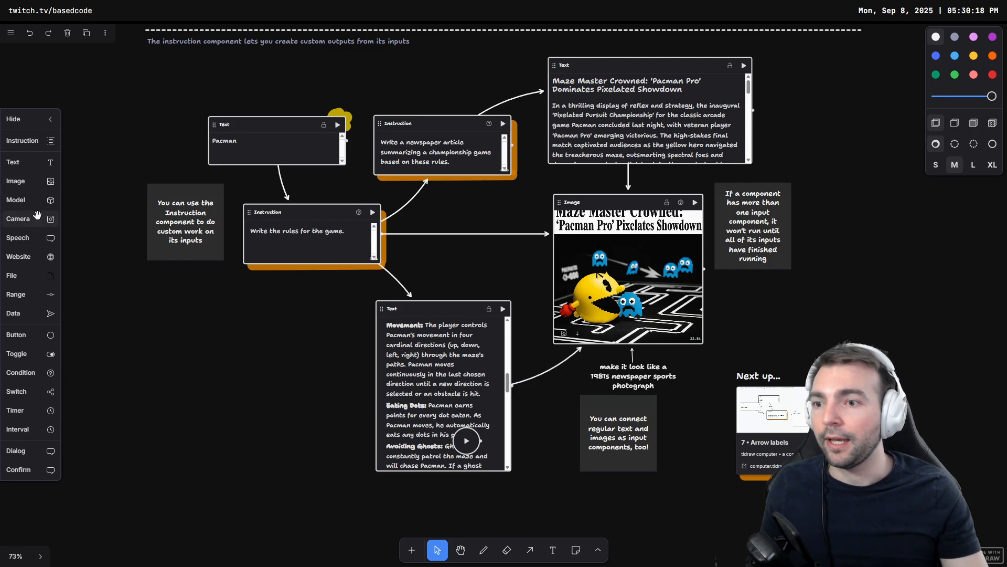
pyautogui.moveTo(34, 219); pyautogui.dragTo(181, 362)
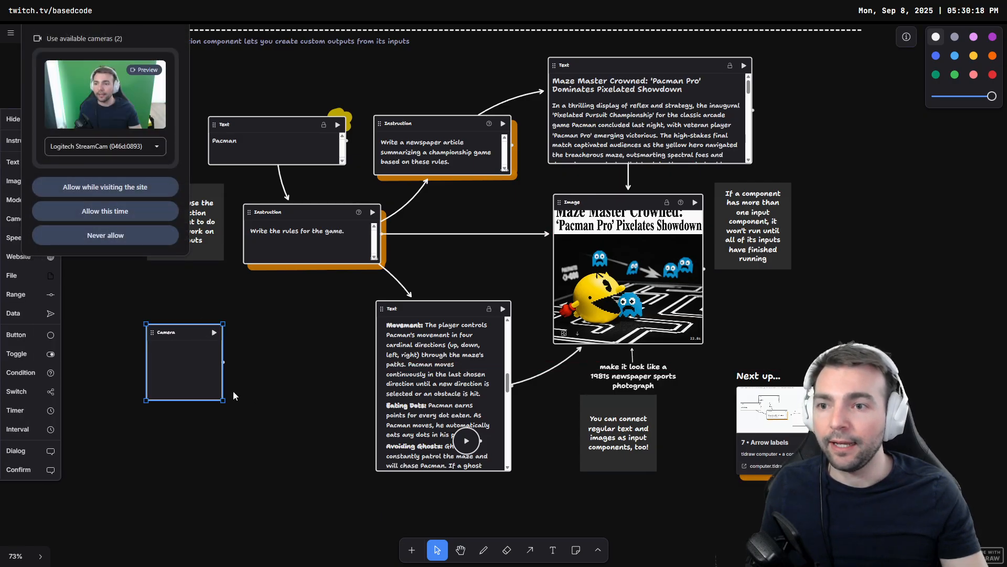
pyautogui.click(118, 191)
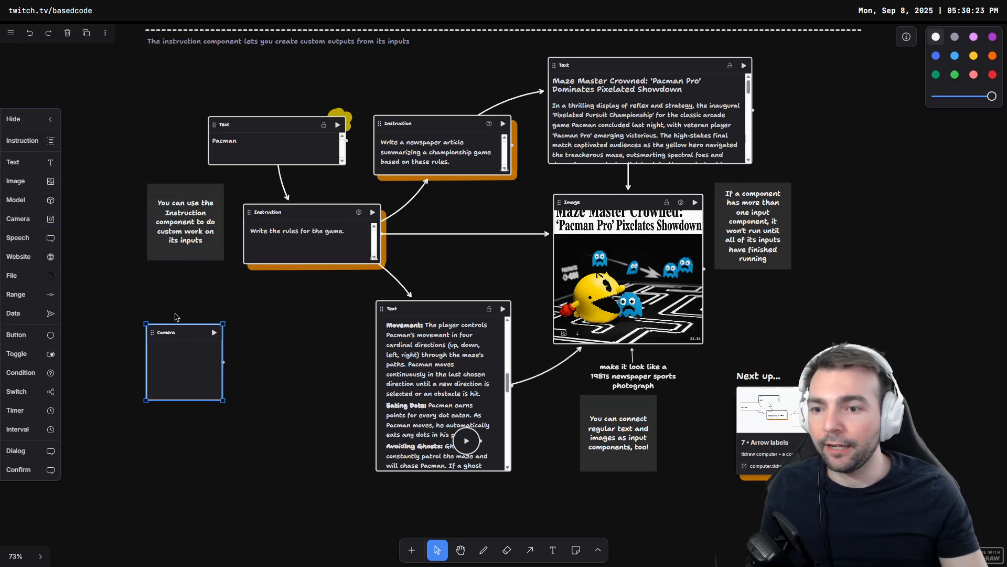
pyautogui.moveTo(223, 401); pyautogui.dragTo(261, 434)
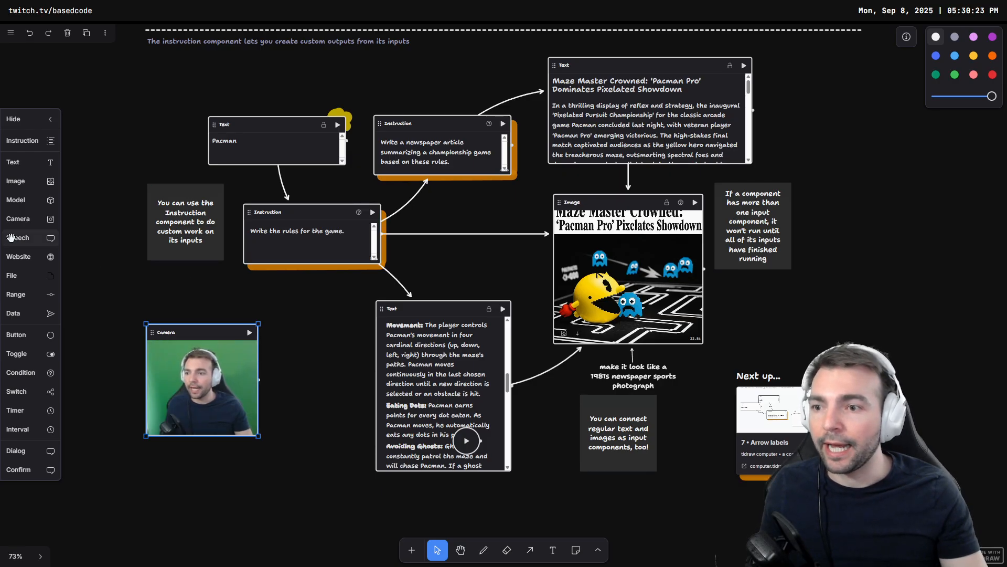
# Step: Add a Speech component below the Camera component
pyautogui.moveTo(21, 238); pyautogui.dragTo(200, 485)
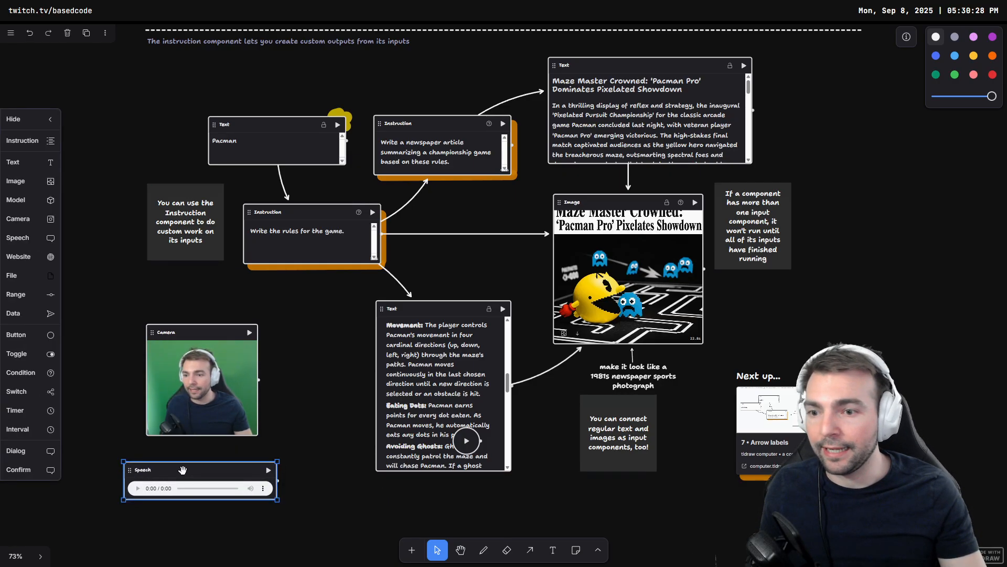
pyautogui.moveTo(306, 376); pyautogui.dragTo(183, 518)
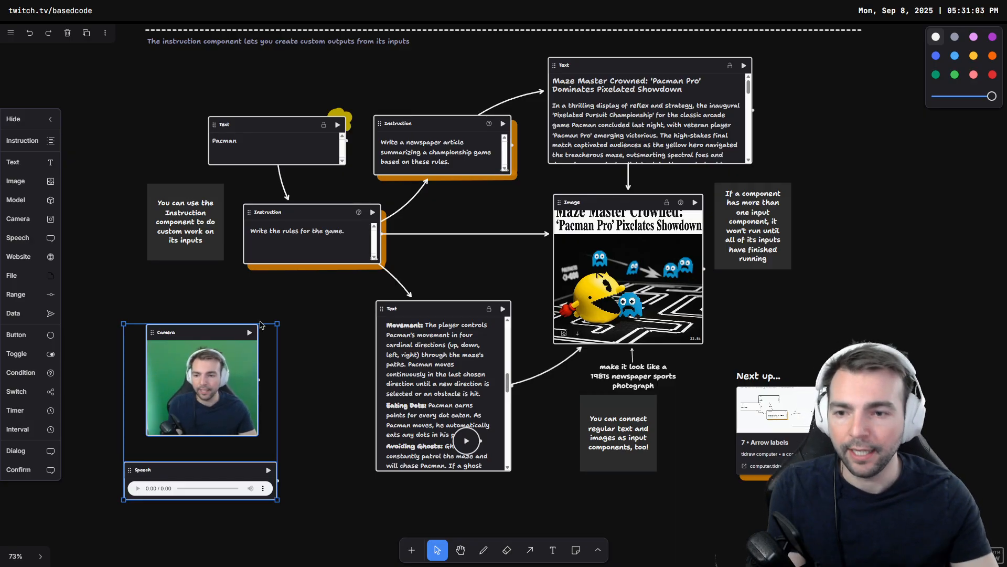
pyautogui.click(341, 324)
# Step: Add a Website component right of the image component and connect the image to it with an arrow
pyautogui.moveTo(862, 265); pyautogui.dragTo(658, 243)
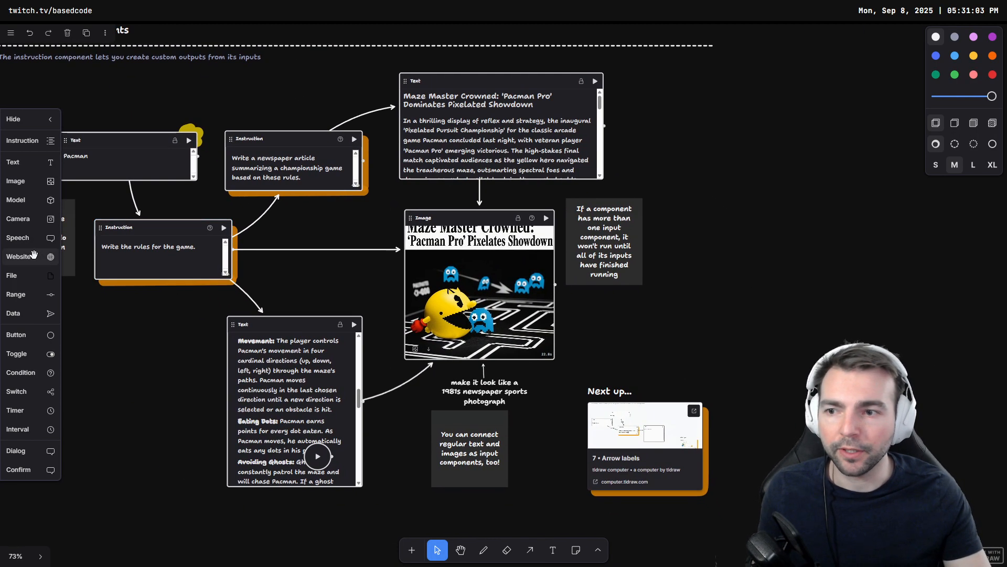
pyautogui.moveTo(32, 256); pyautogui.dragTo(816, 271)
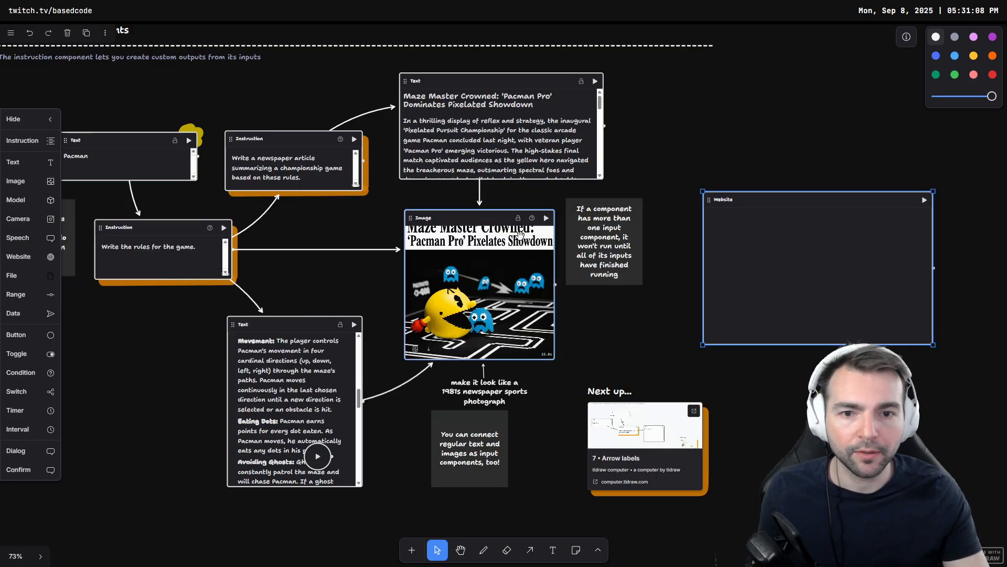
pyautogui.press('a')
pyautogui.moveTo(496, 219); pyautogui.dragTo(776, 286)
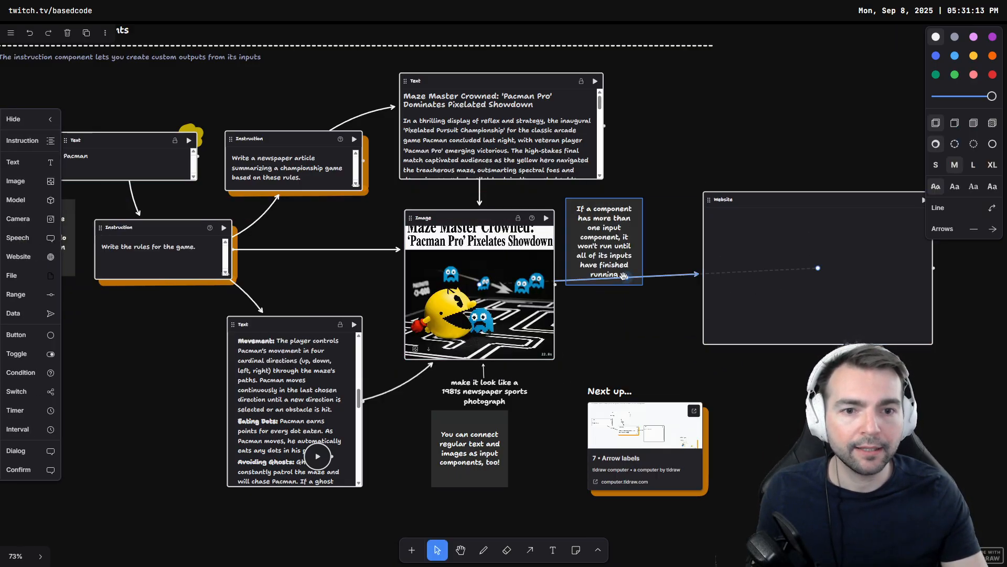
pyautogui.moveTo(626, 277); pyautogui.dragTo(626, 318)
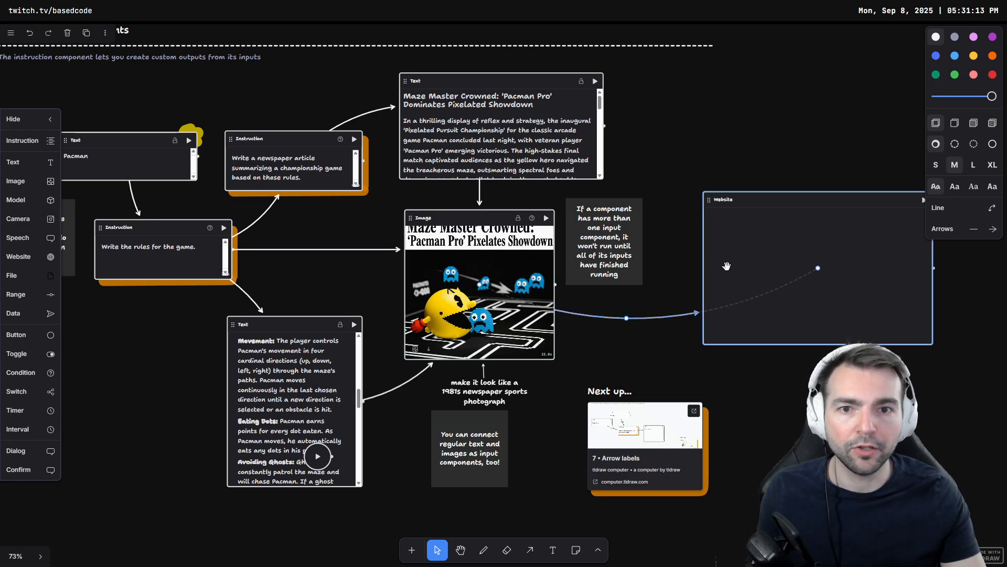
# Step: Connect the newspaper article text component to the Website component with an arrow and run the Website component
pyautogui.press('a')
pyautogui.moveTo(545, 138); pyautogui.dragTo(866, 244)
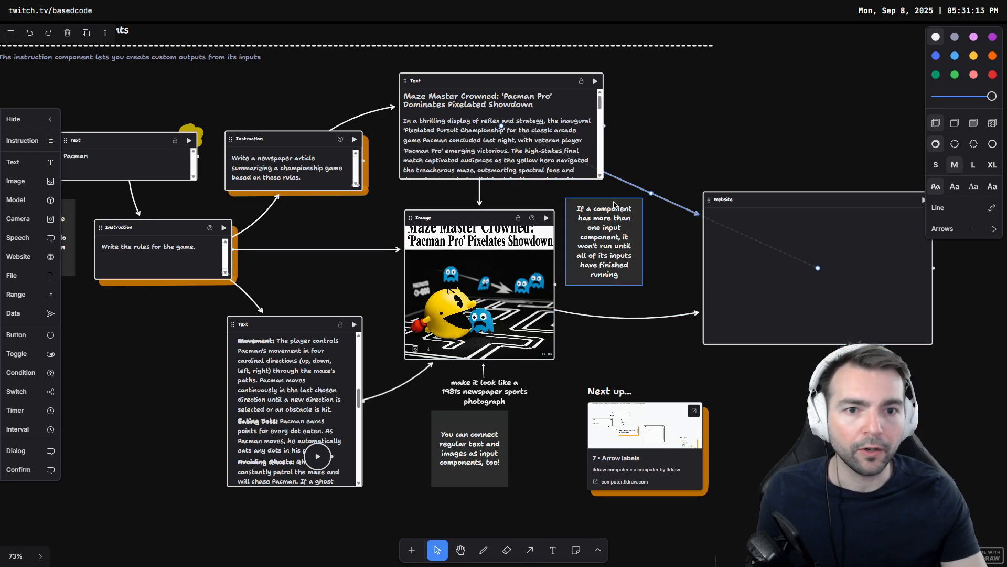
pyautogui.moveTo(651, 193); pyautogui.dragTo(665, 160)
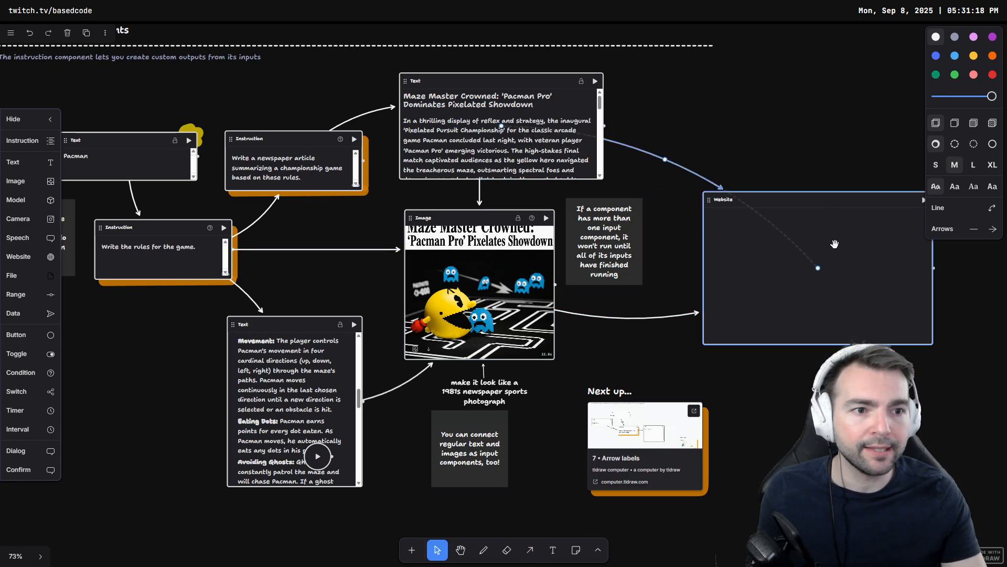
pyautogui.moveTo(835, 245); pyautogui.dragTo(689, 255)
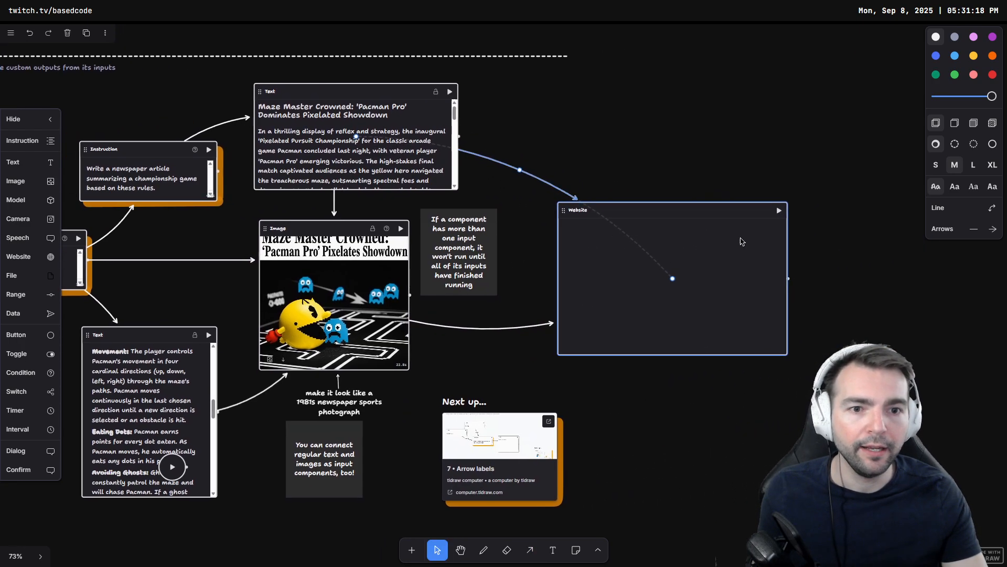
pyautogui.click(779, 210)
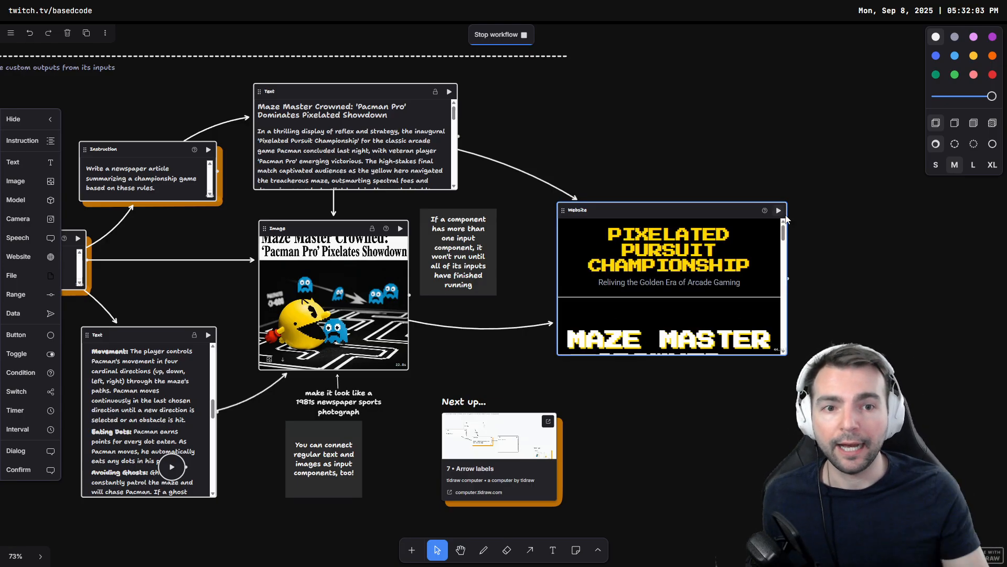
# Step: Scroll through the generated web page in the Website component
pyautogui.scroll(-3, 659, 279)
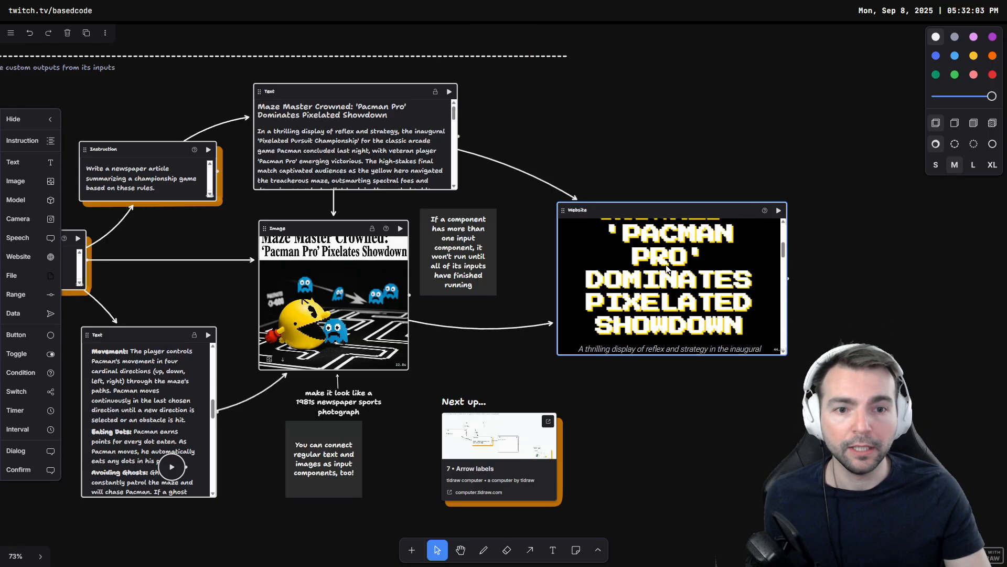
pyautogui.scroll(-5, 638, 270)
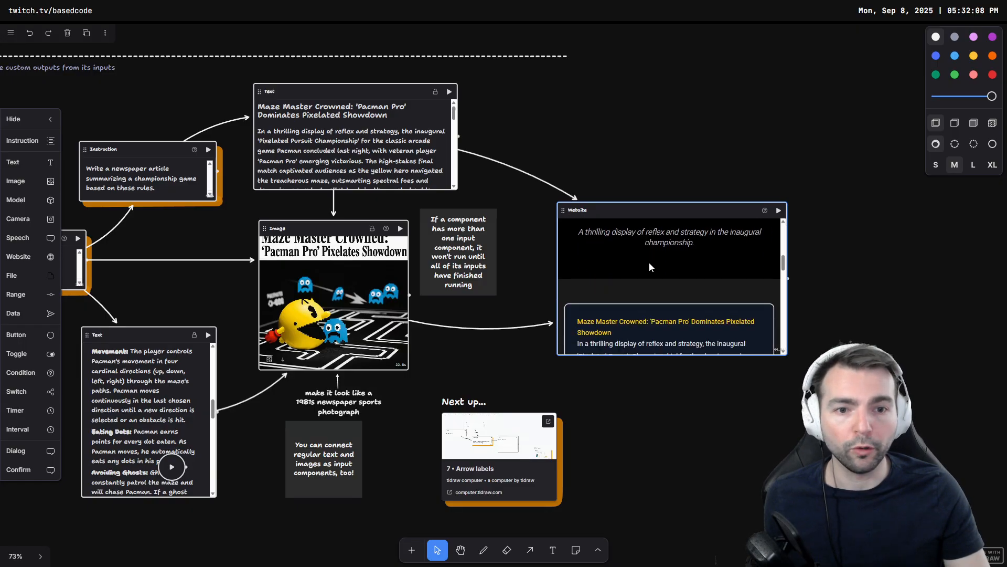
pyautogui.scroll(-5, 659, 267)
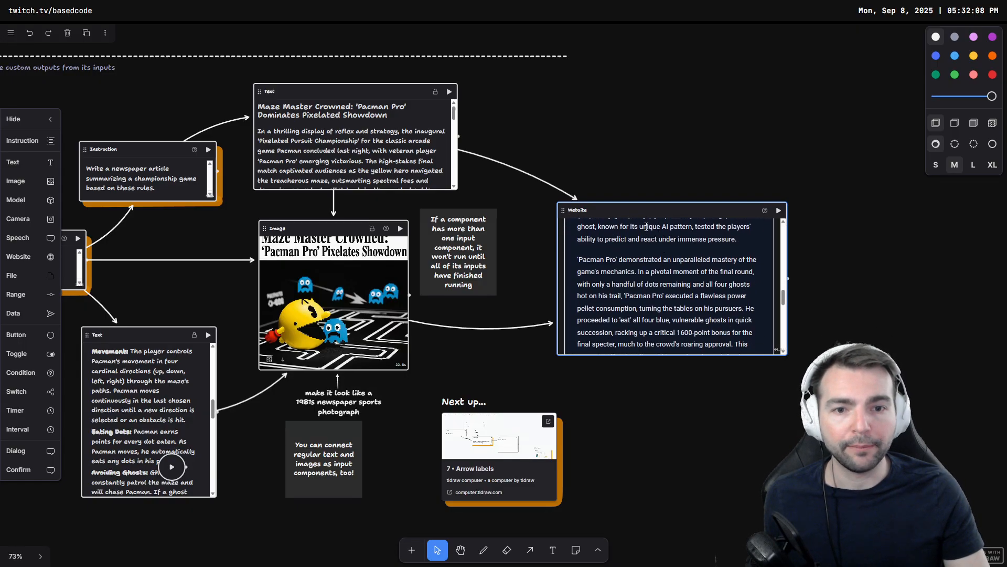
pyautogui.scroll(-5, 652, 244)
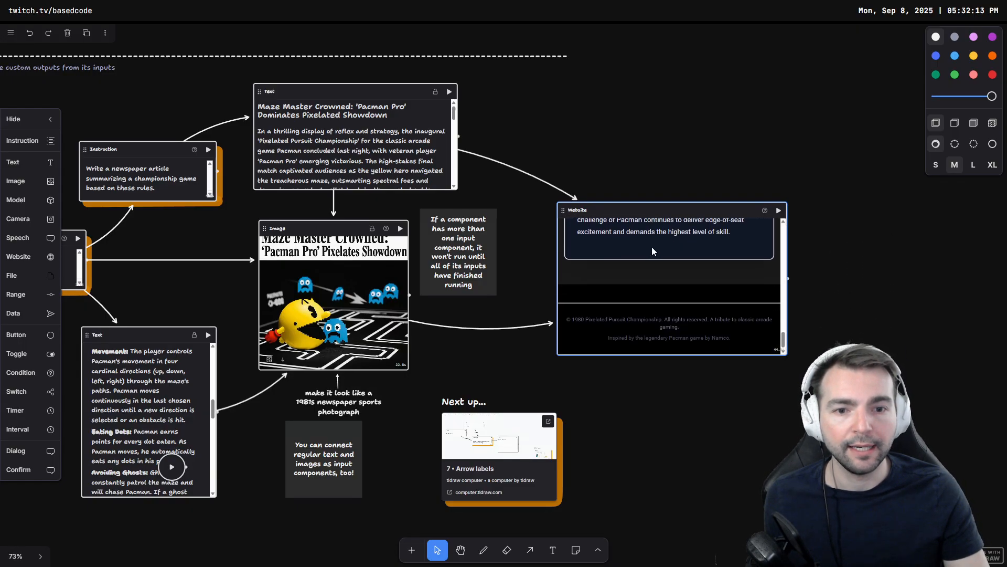
pyautogui.scroll(3, 670, 289)
pyautogui.scroll(10, 675, 292)
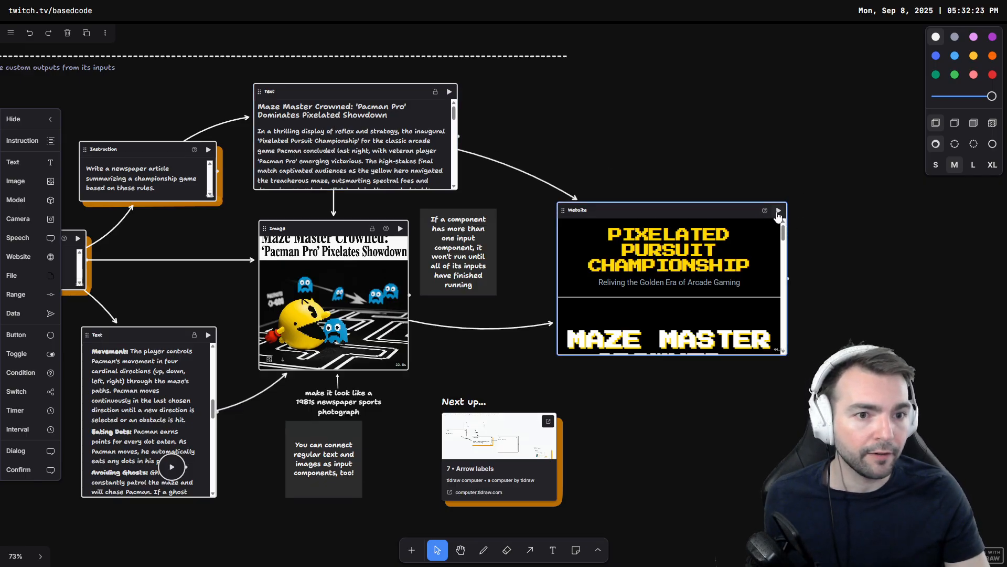
# Step: Run the Website component again to regenerate the page
pyautogui.click(779, 210)
pyautogui.rightClick(728, 221)
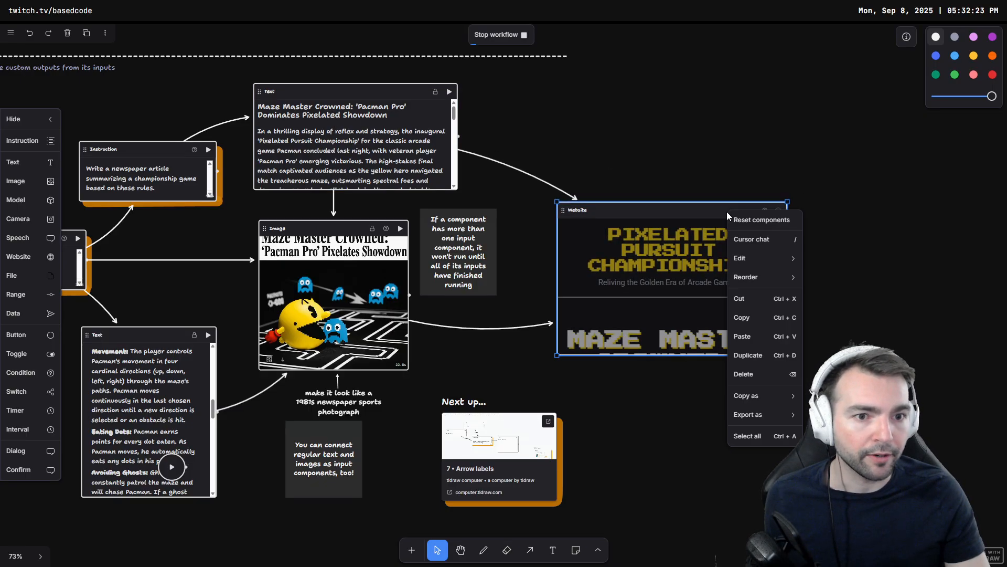
pyautogui.click(702, 307)
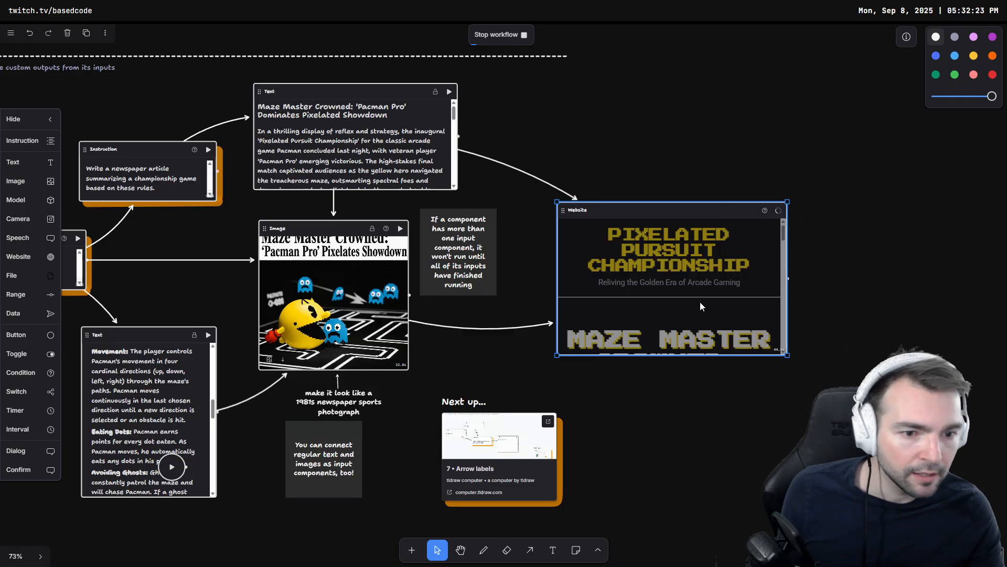
pyautogui.rightClick(702, 307)
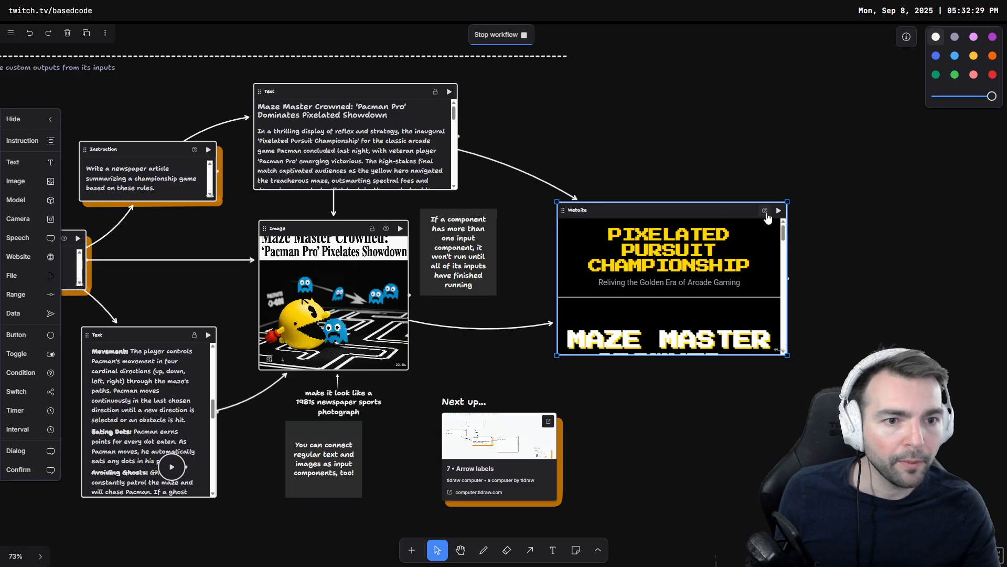
pyautogui.moveTo(766, 216)
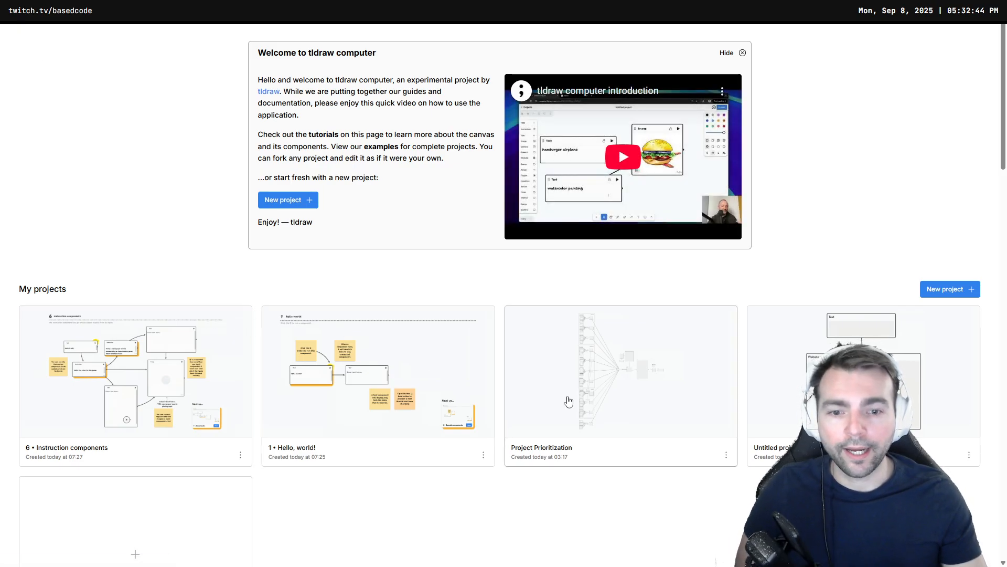
# Step: Open the Project Prioritization project and examine its weekly schedule section
pyautogui.click(558, 396)
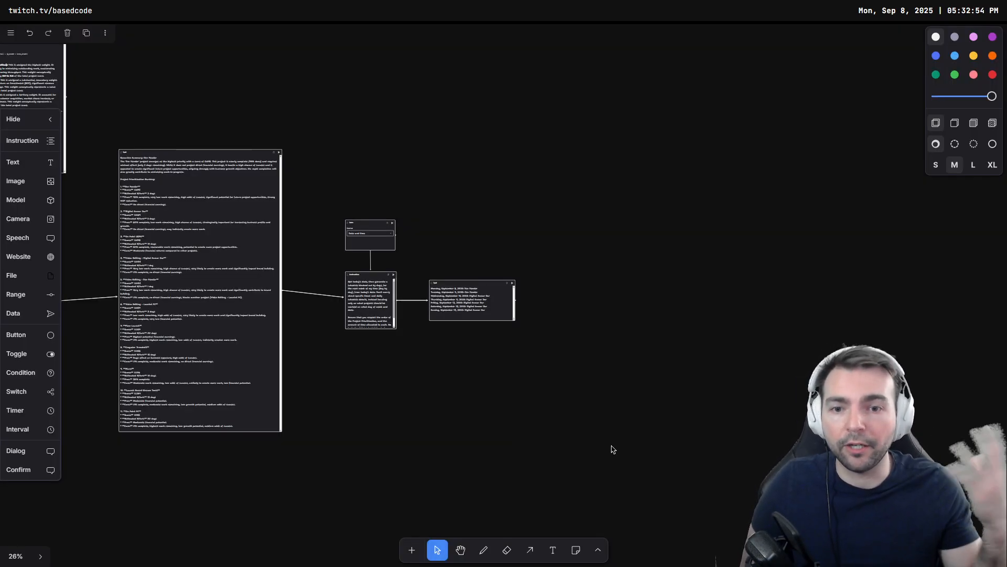
pyautogui.scroll(5, 456, 354)
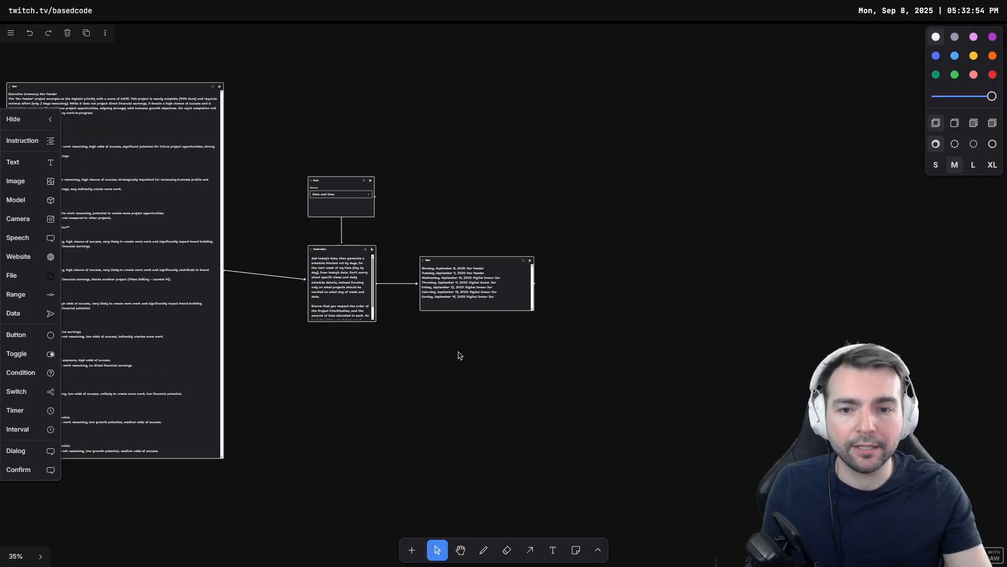
pyautogui.moveTo(399, 341); pyautogui.dragTo(516, 416)
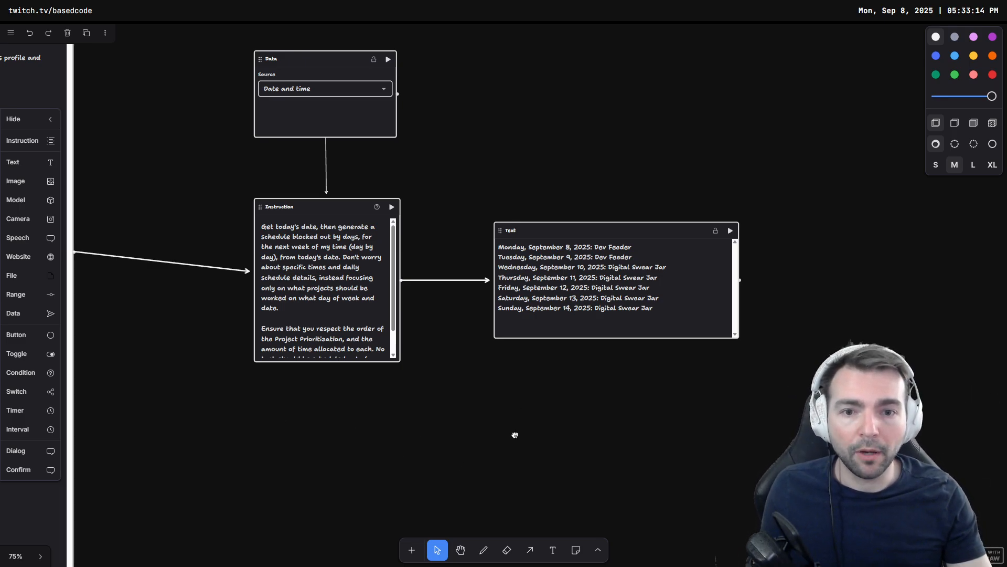
# Step: Navigate around the project canvas to examine the Game Projects group and its summary components
pyautogui.hscroll(-10, 472, 436)
pyautogui.scroll(-6, 280, 402)
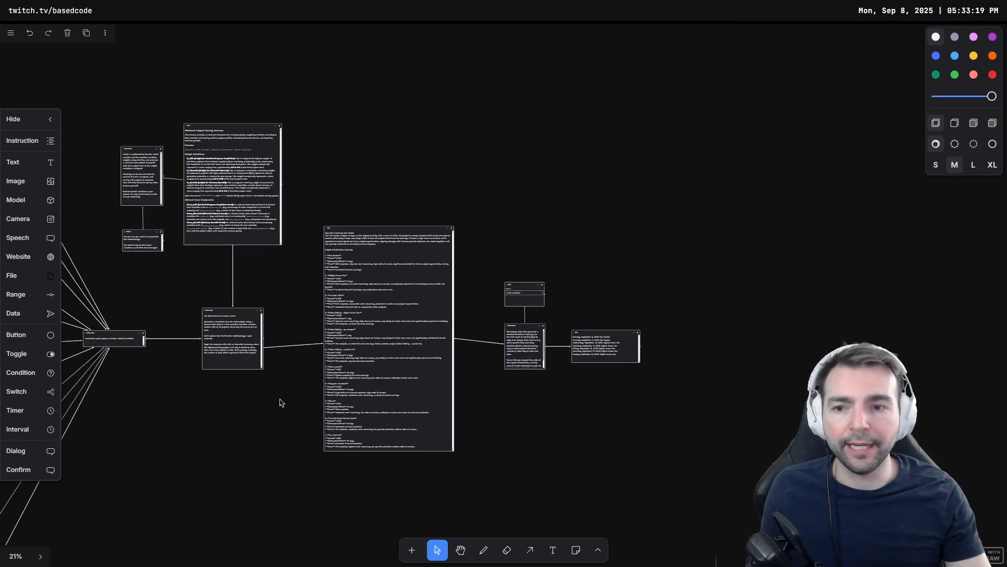
pyautogui.scroll(-5, 769, 281)
pyautogui.hscroll(-5, 512, 234)
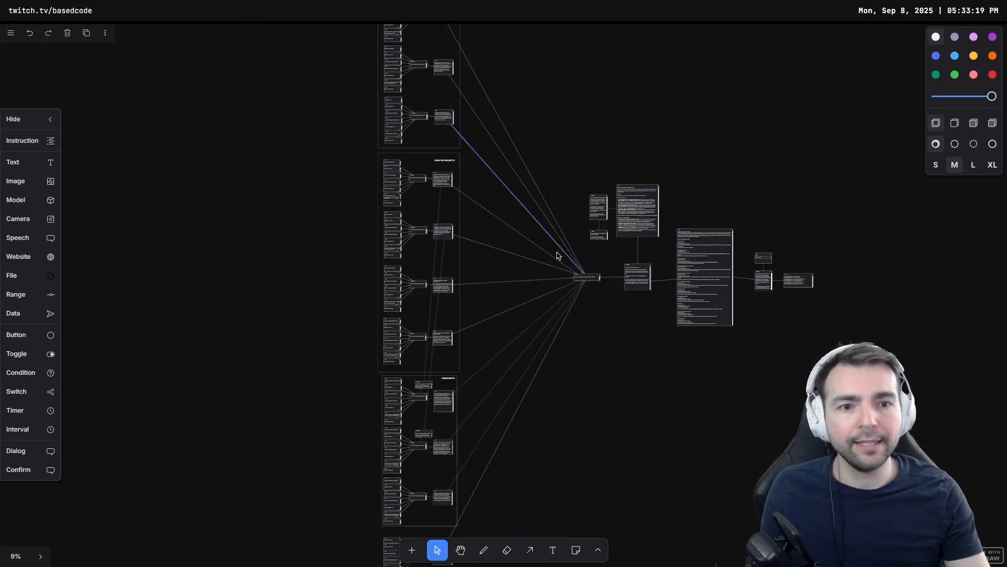
pyautogui.scroll(5, 557, 255)
pyautogui.hscroll(4, 482, 209)
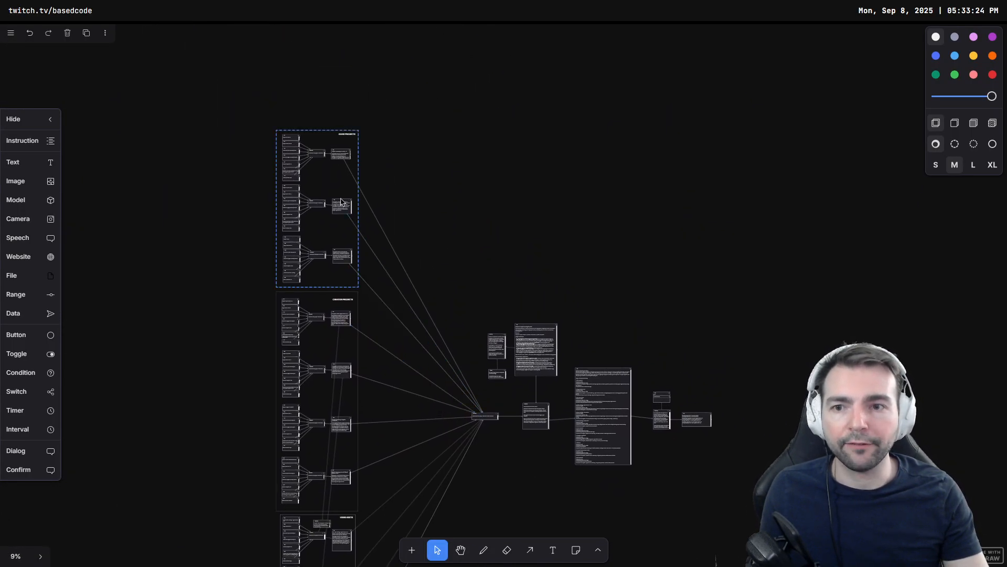
pyautogui.scroll(10, 341, 201)
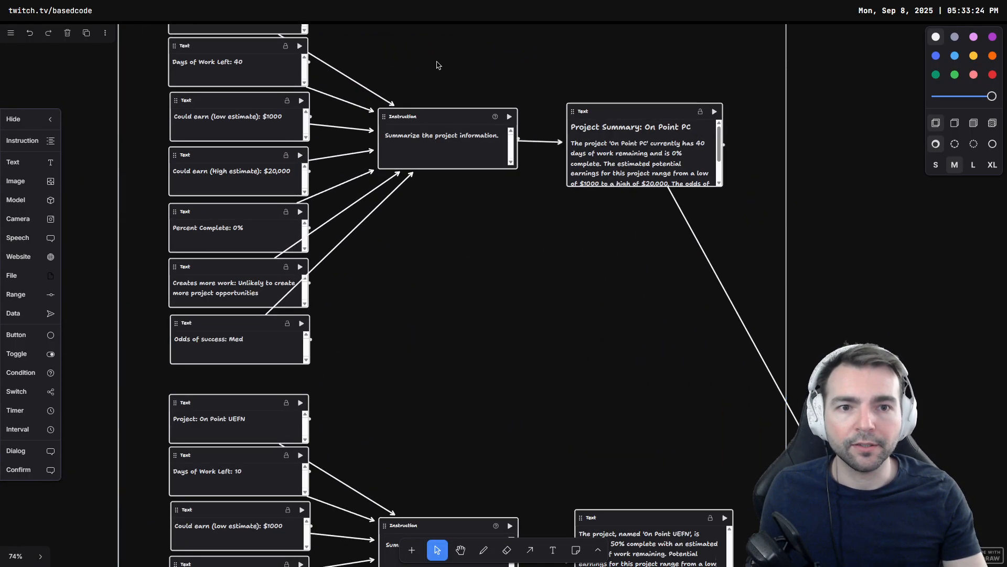
pyautogui.moveTo(484, 350); pyautogui.dragTo(482, 479)
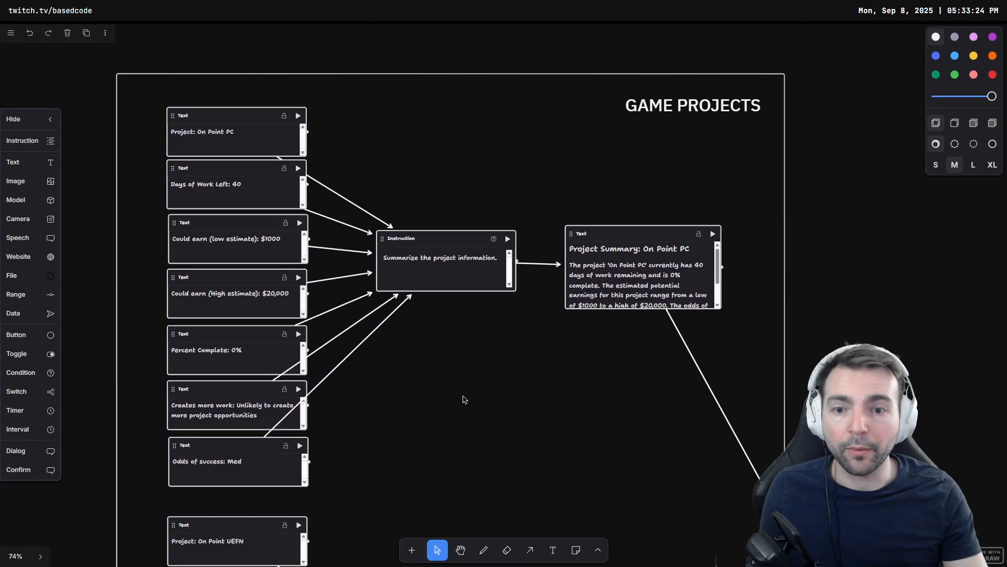
# Step: Scroll through the Game Projects group to examine each project's variables and summaries, and hide the component panel
pyautogui.scroll(1, 480, 320)
pyautogui.scroll(-8, 587, 206)
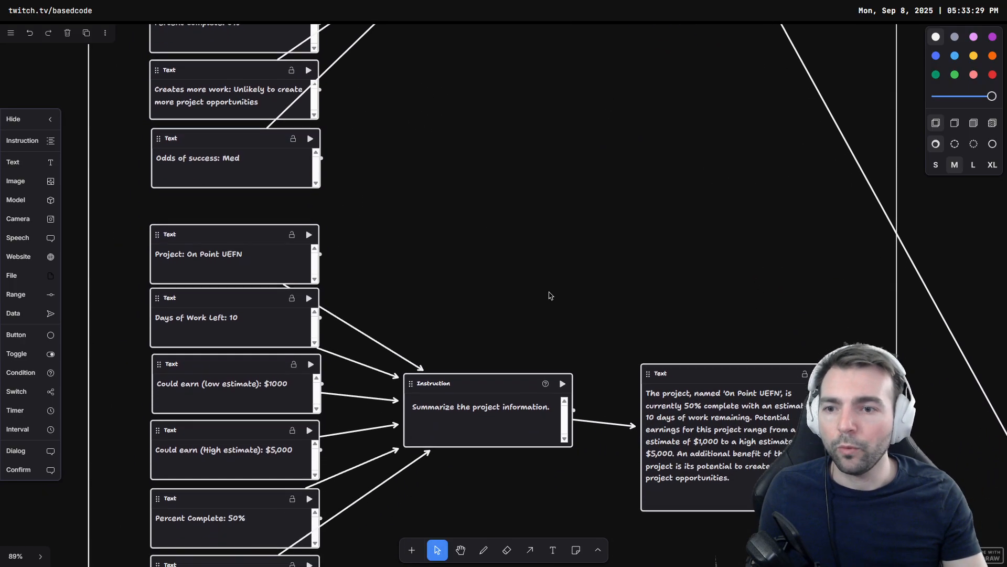
pyautogui.scroll(-1, 541, 195)
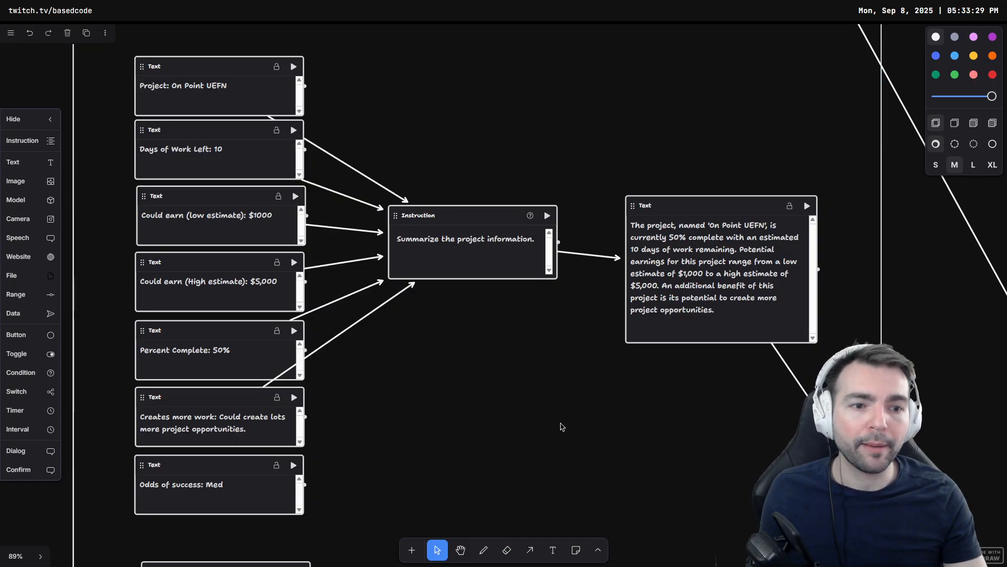
pyautogui.scroll(-10, 536, 446)
pyautogui.scroll(2, 542, 418)
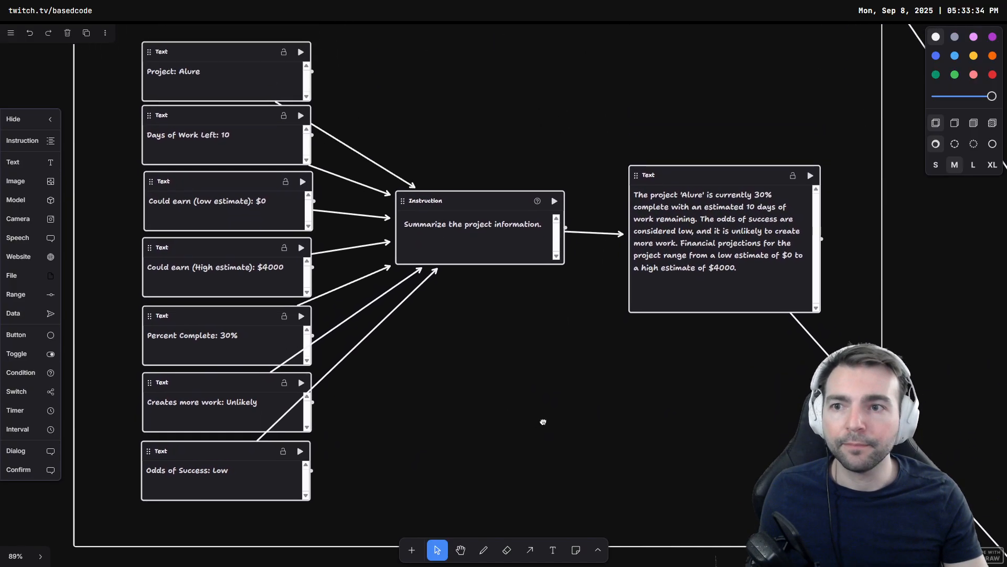
pyautogui.scroll(2, 420, 231)
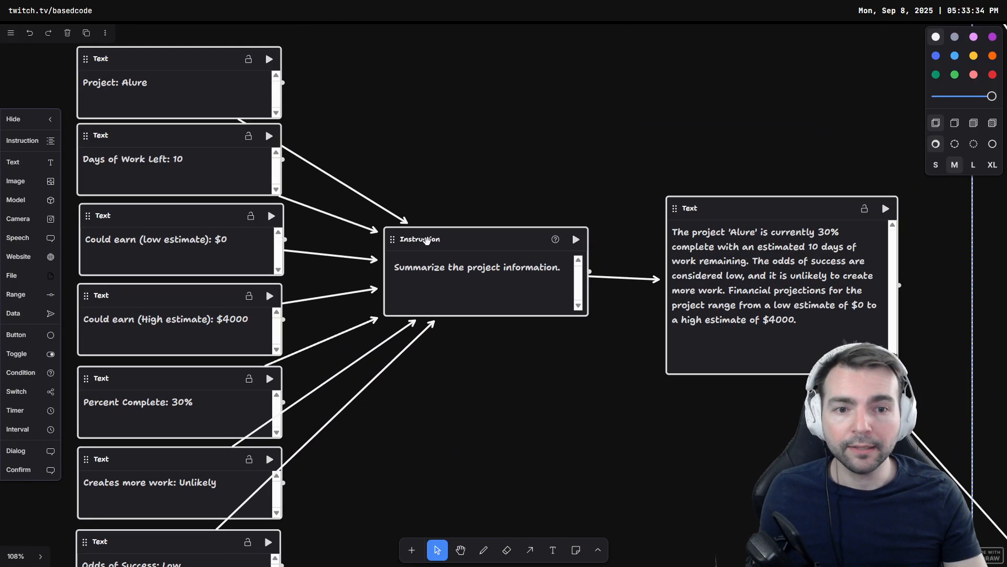
pyautogui.click(480, 258)
pyautogui.scroll(-1, 572, 154)
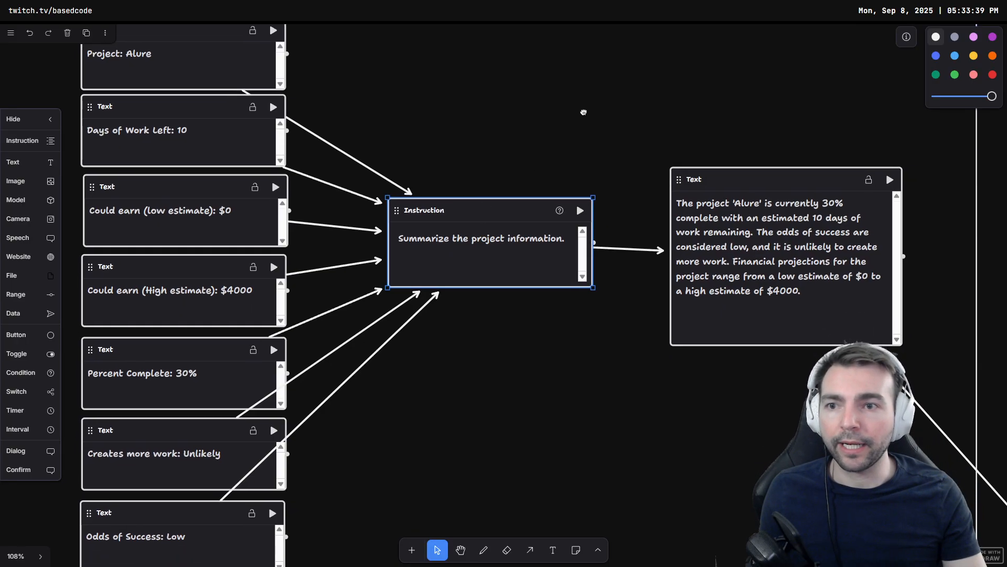
pyautogui.click(24, 119)
pyautogui.scroll(1, 464, 113)
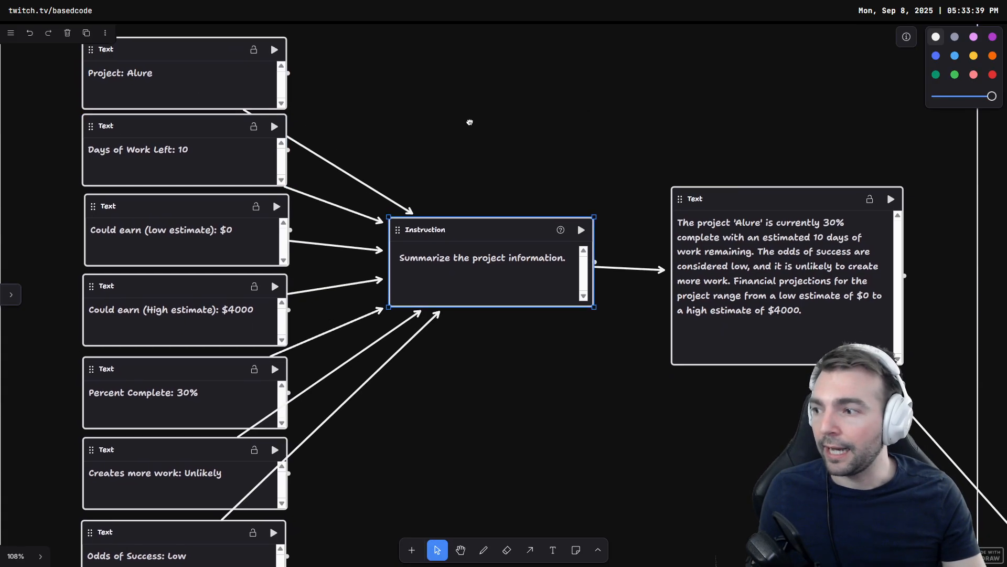
pyautogui.scroll(-1, 470, 131)
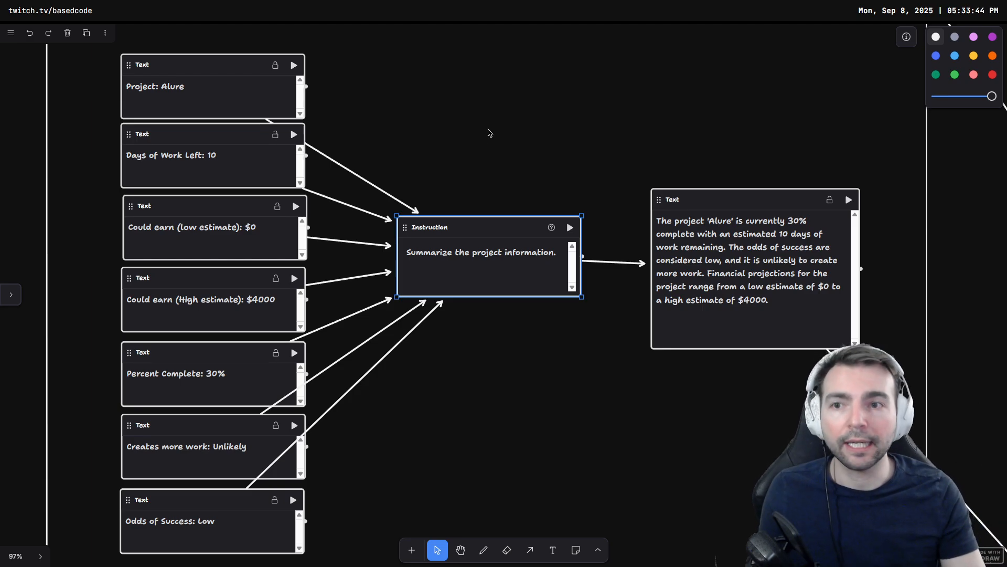
# Step: Pan through the Creator Projects group to examine each project's input variables and generated summary
pyautogui.moveTo(584, 360); pyautogui.dragTo(625, 318)
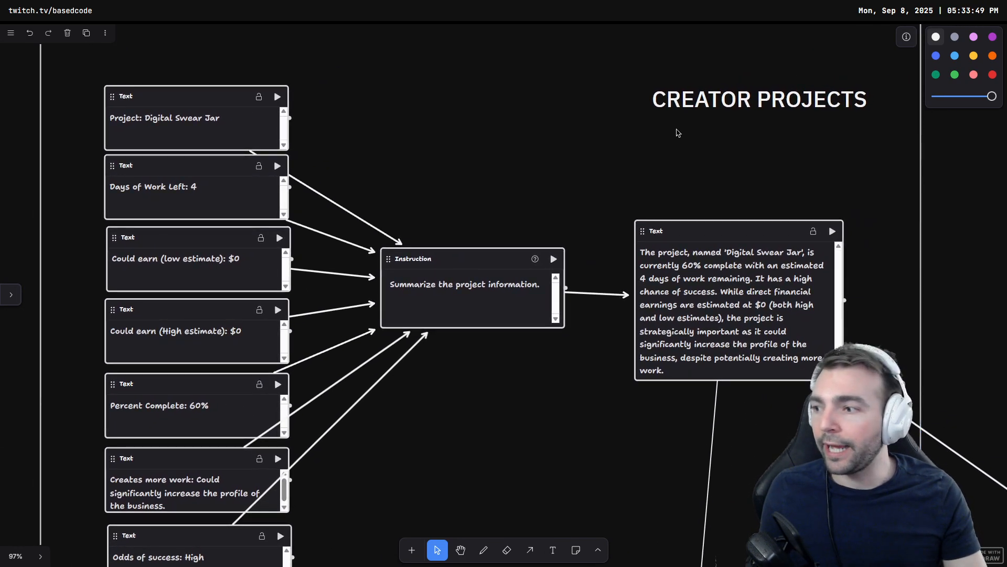
pyautogui.moveTo(502, 179); pyautogui.dragTo(533, 141)
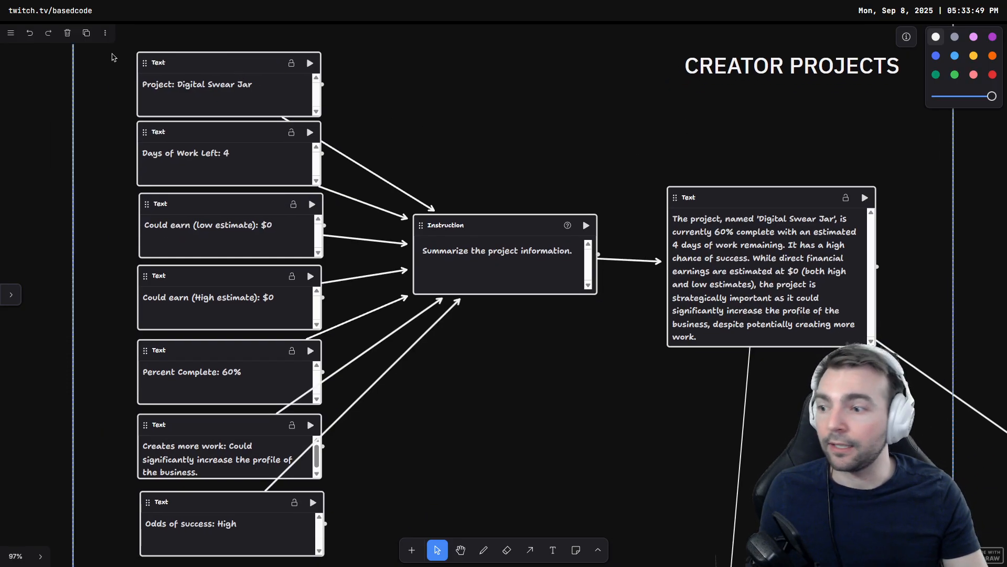
pyautogui.scroll(-10, 558, 162)
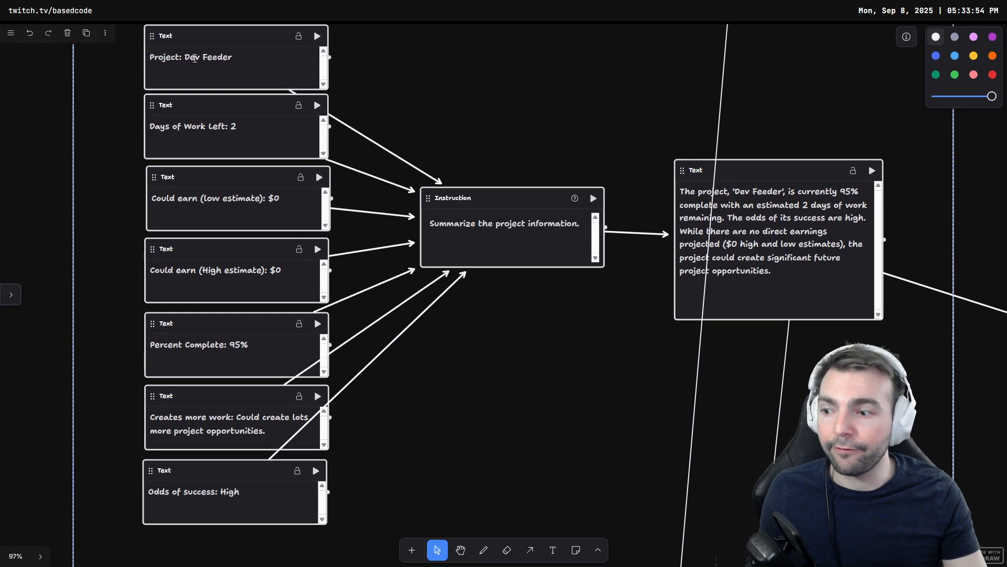
pyautogui.scroll(-10, 342, 449)
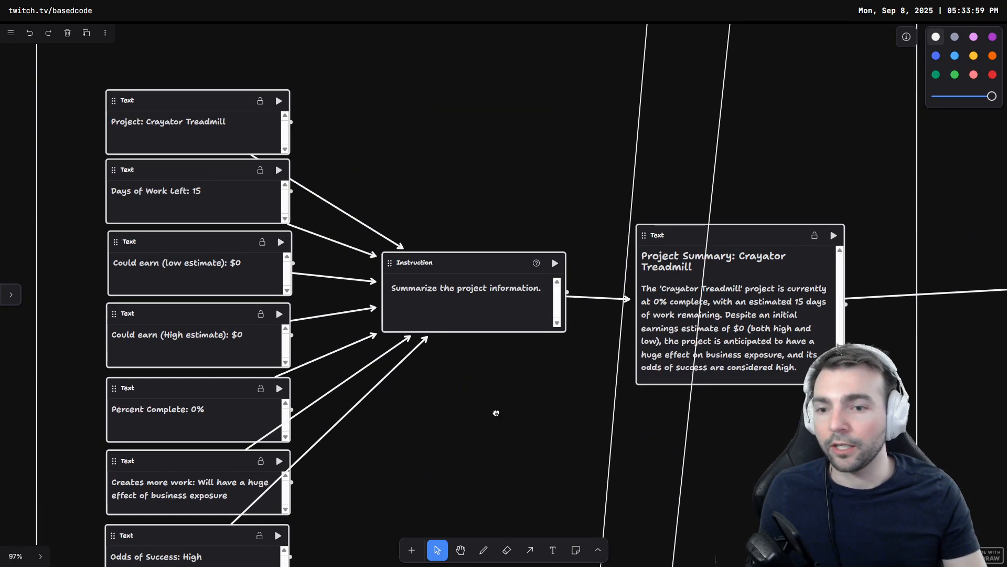
pyautogui.scroll(-10, 492, 294)
pyautogui.scroll(-5, 492, 290)
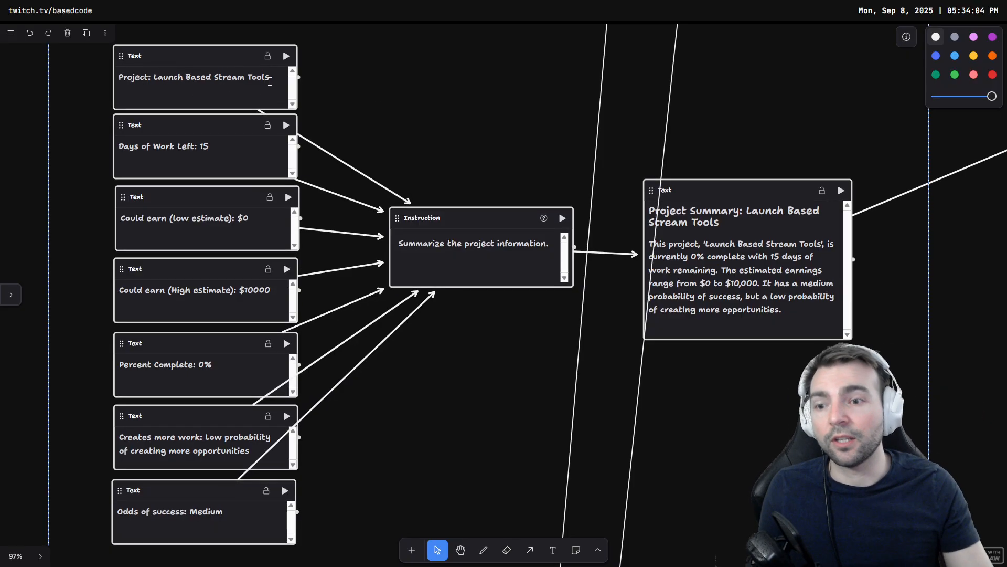
pyautogui.scroll(-5, 341, 157)
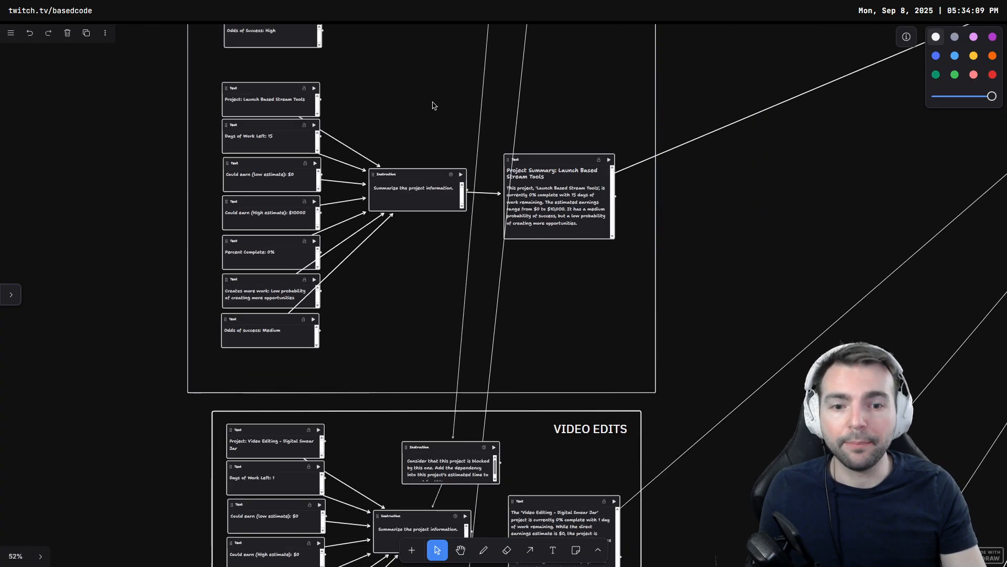
pyautogui.scroll(-15, 462, 285)
pyautogui.scroll(-10, 414, 323)
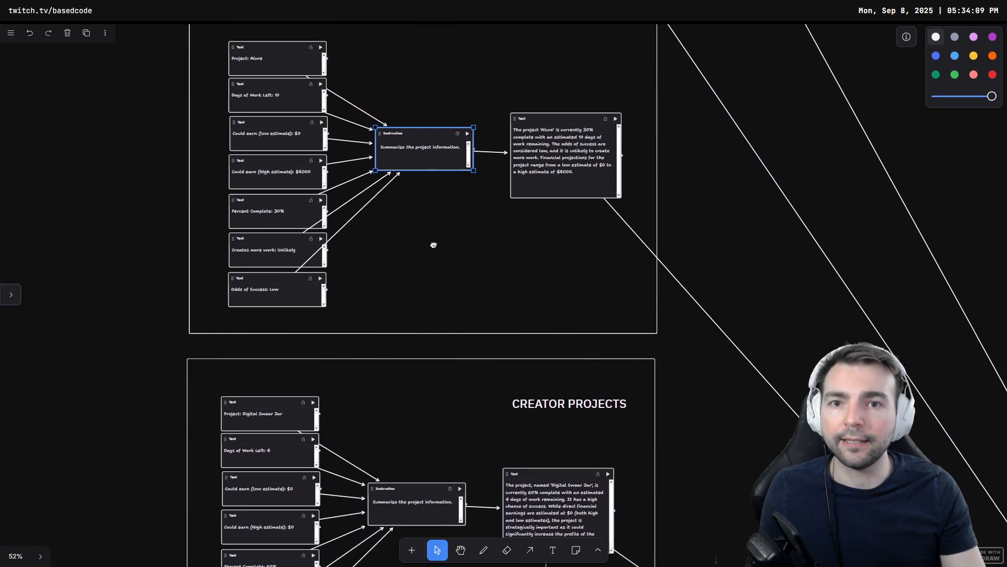
pyautogui.moveTo(436, 162); pyautogui.dragTo(448, 318)
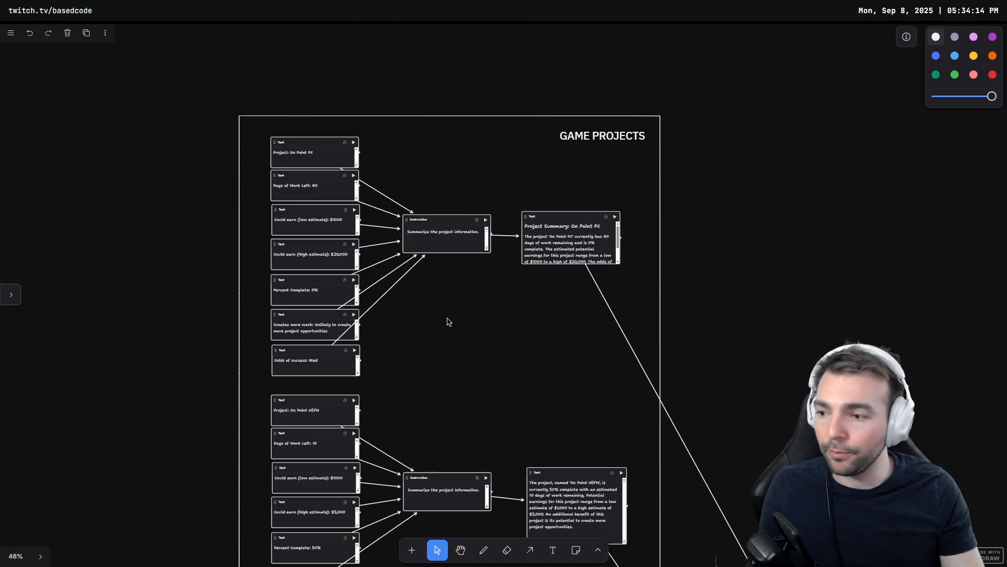
# Step: Return to the On Point PC project in Game Projects and examine its input variables and summary
pyautogui.scroll(3, 446, 320)
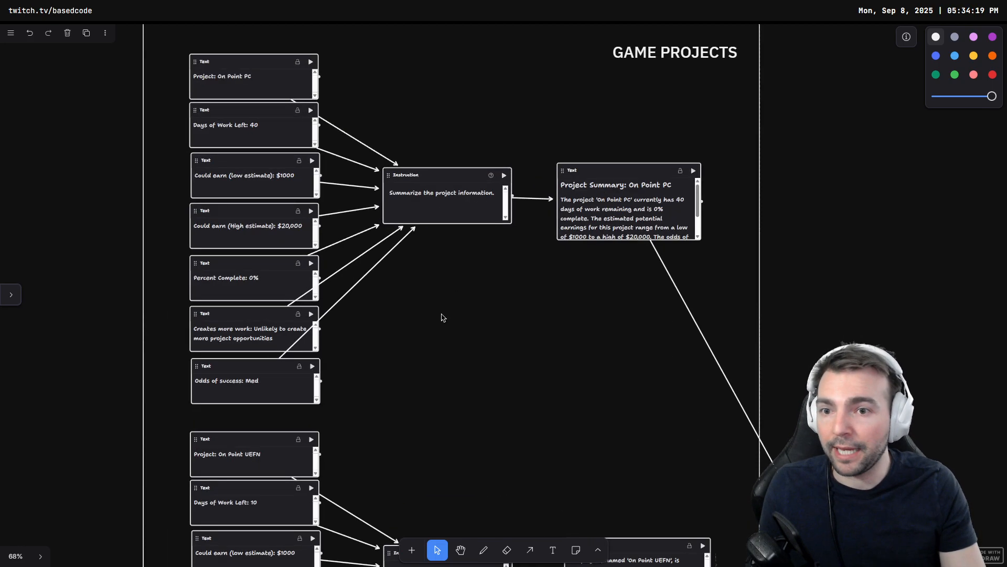
pyautogui.moveTo(446, 298); pyautogui.dragTo(470, 343)
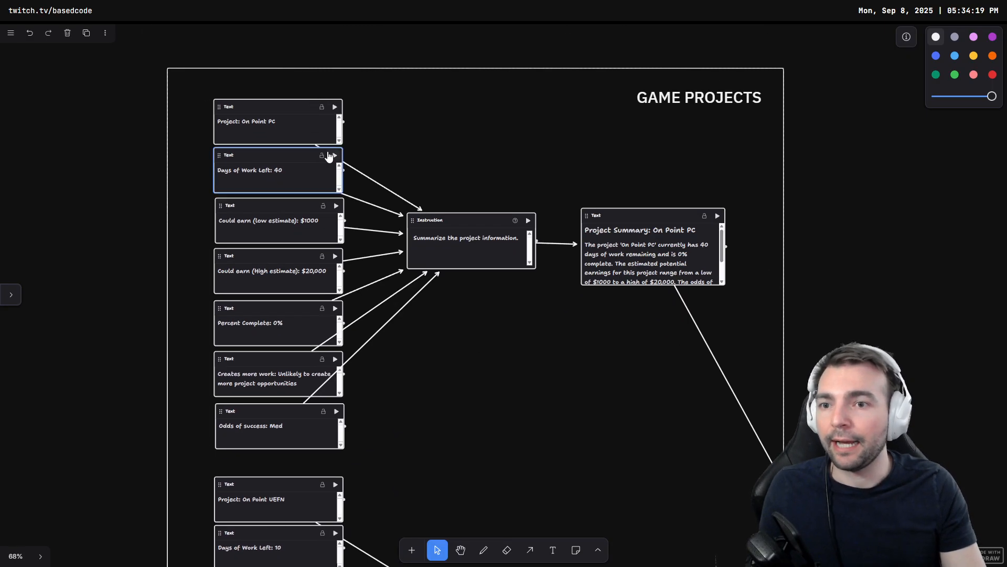
pyautogui.scroll(2, 292, 181)
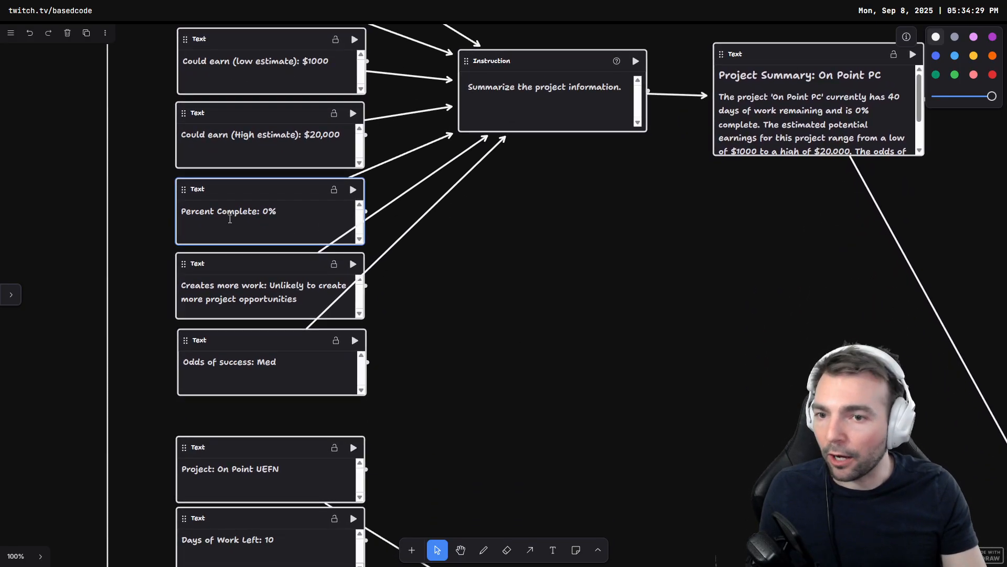
pyautogui.scroll(-2, 441, 273)
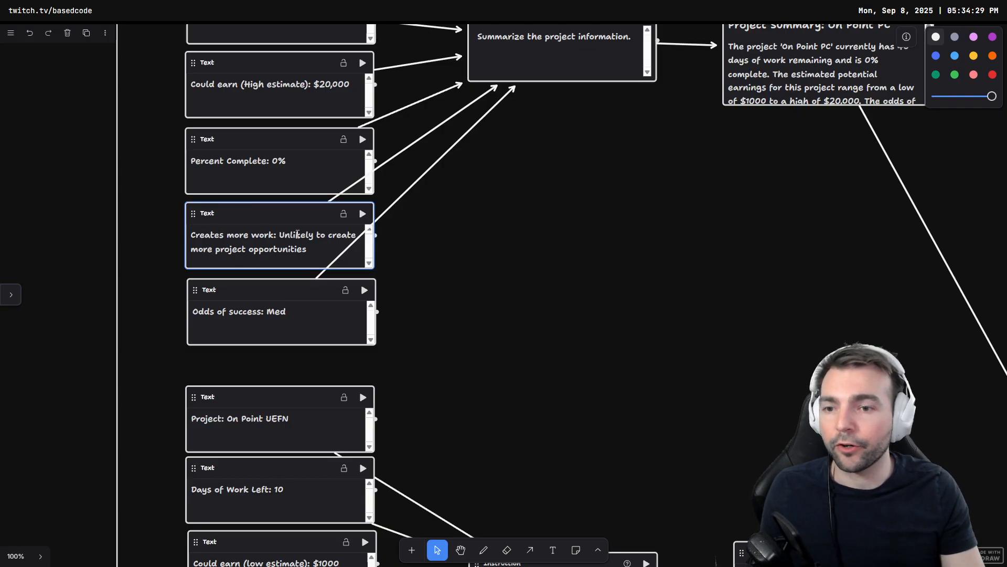
pyautogui.scroll(-1, 292, 284)
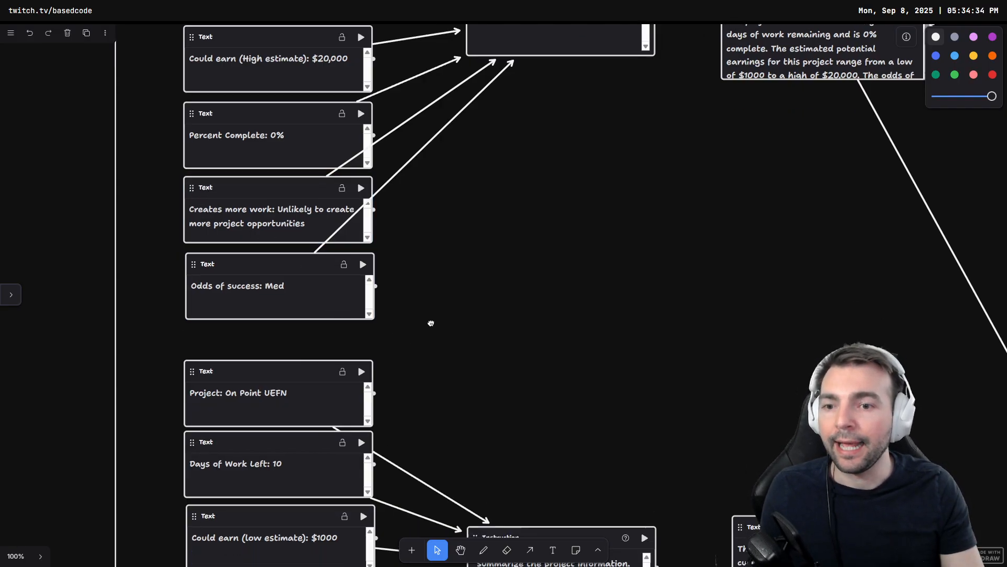
pyautogui.scroll(5, 271, 292)
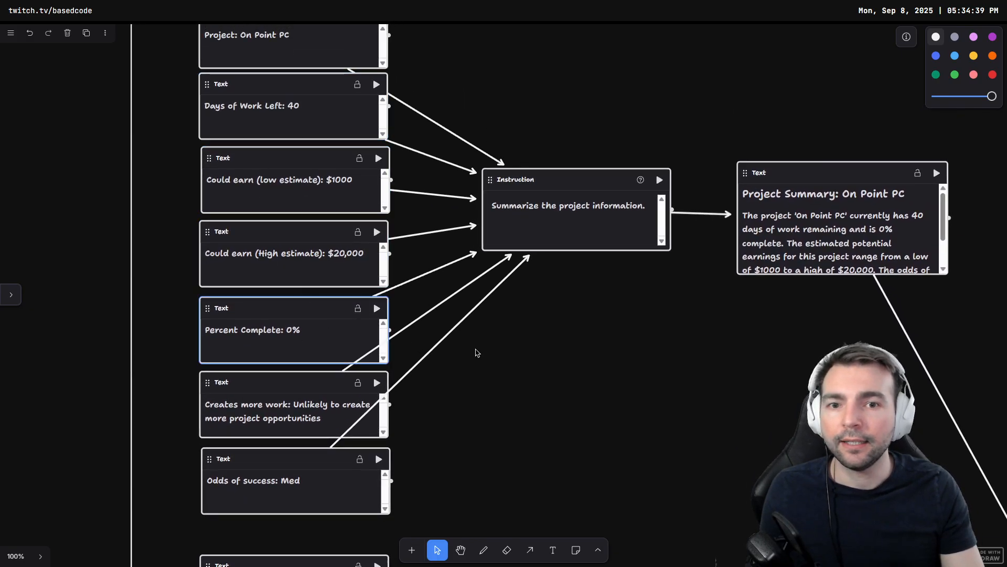
pyautogui.moveTo(475, 348); pyautogui.dragTo(575, 410)
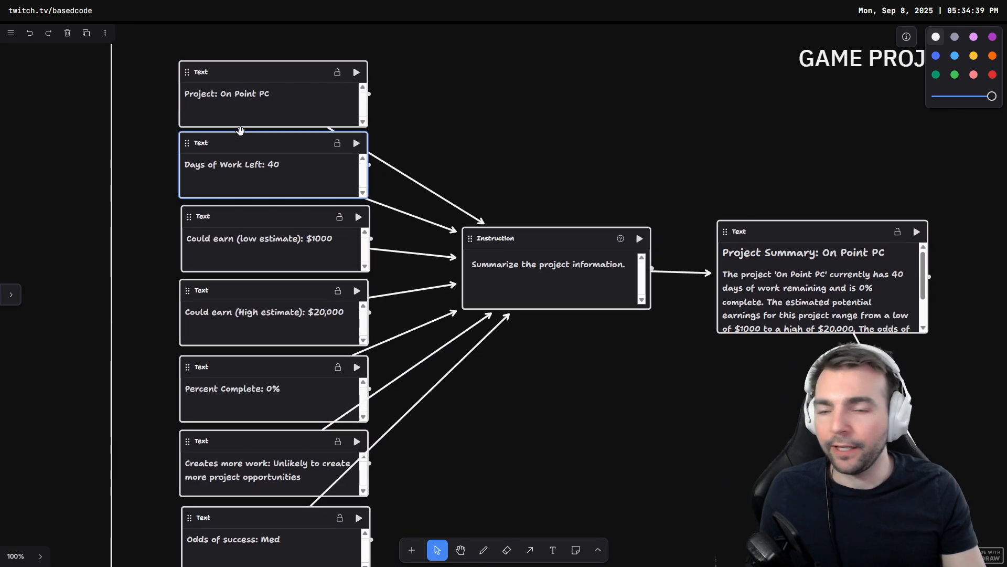
pyautogui.moveTo(596, 338); pyautogui.dragTo(551, 325)
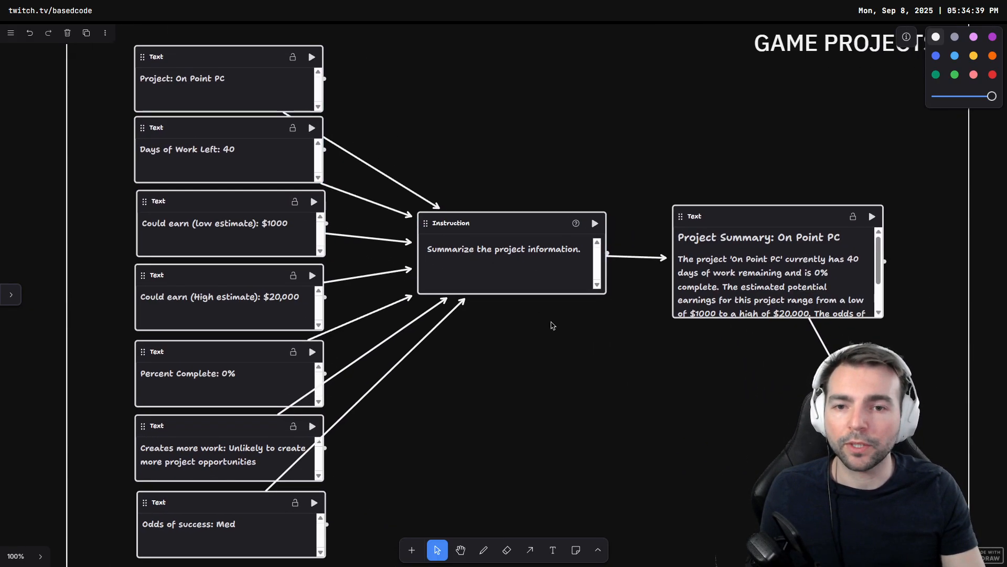
pyautogui.moveTo(619, 351); pyautogui.dragTo(513, 328)
pyautogui.scroll(-3, 632, 234)
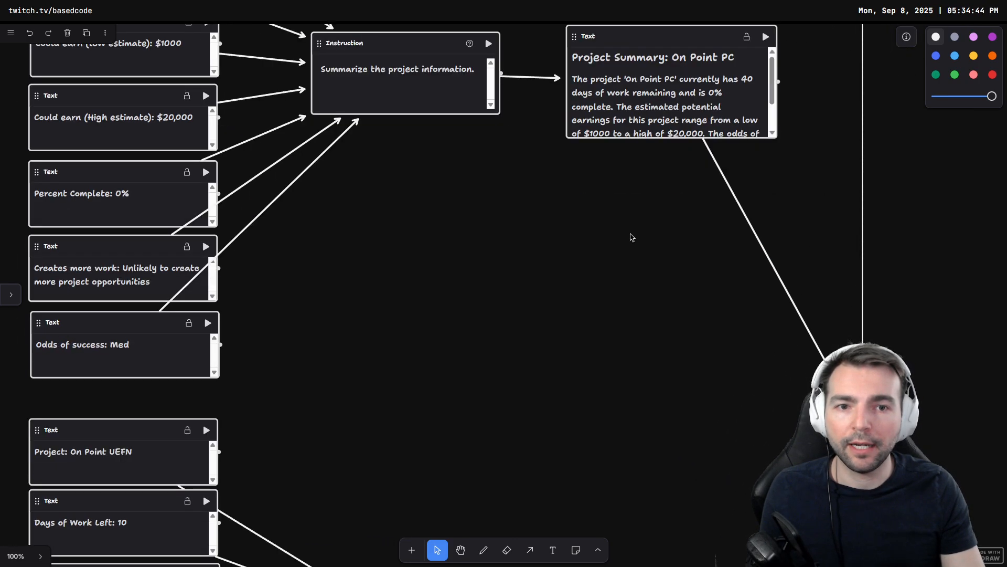
pyautogui.scroll(2, 660, 197)
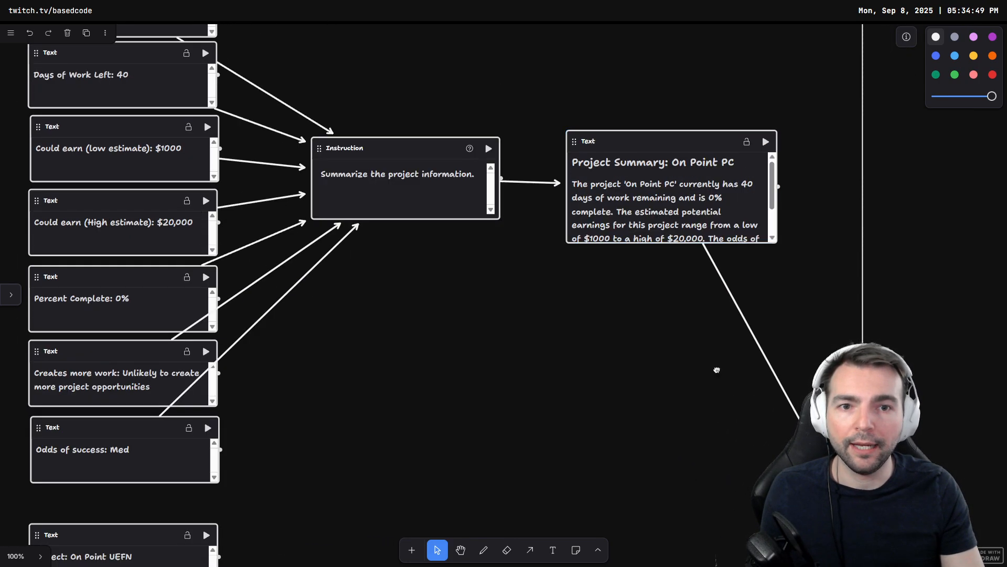
pyautogui.scroll(-4, 717, 371)
# Step: Follow the connections to the central instruction that summarizes each project and the score-generating instruction it feeds
pyautogui.moveTo(717, 371); pyautogui.dragTo(525, 246)
pyautogui.moveTo(598, 343)
pyautogui.mouseDown()
pyautogui.moveTo(474, 178)
pyautogui.moveTo(794, 304)
pyautogui.moveTo(461, 74)
pyautogui.mouseUp()
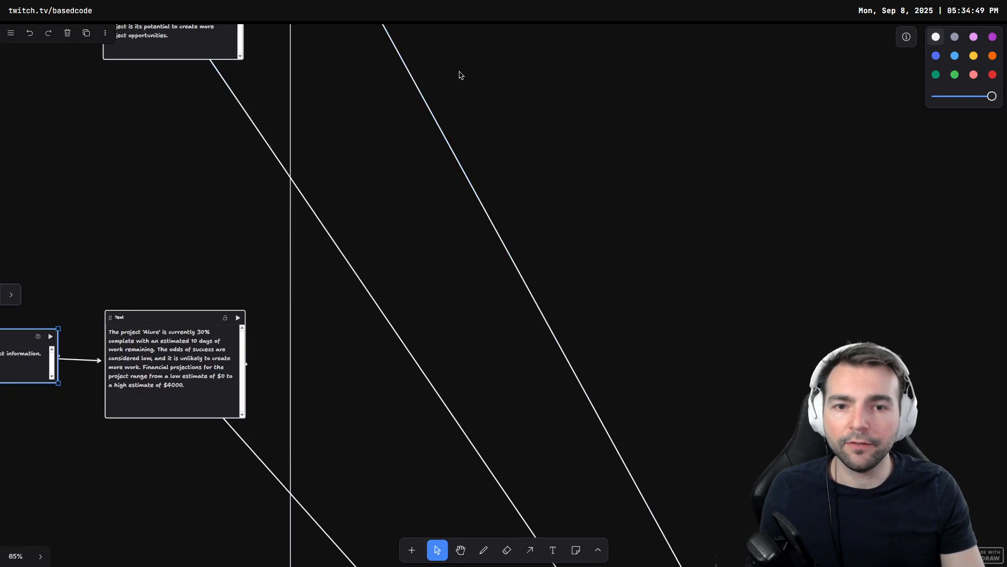
pyautogui.moveTo(698, 362)
pyautogui.mouseDown()
pyautogui.moveTo(506, 200)
pyautogui.moveTo(420, 94)
pyautogui.mouseUp()
pyautogui.moveTo(587, 434)
pyautogui.mouseDown()
pyautogui.moveTo(504, 308)
pyautogui.moveTo(451, 121)
pyautogui.mouseUp()
pyautogui.moveTo(566, 378); pyautogui.dragTo(522, 216)
pyautogui.scroll(5, 562, 295)
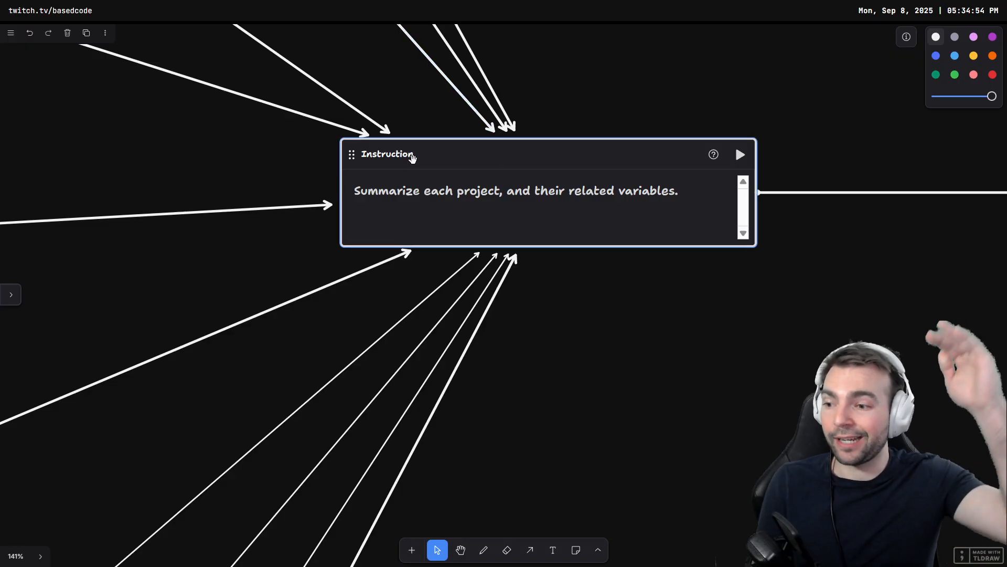
pyautogui.click(684, 223)
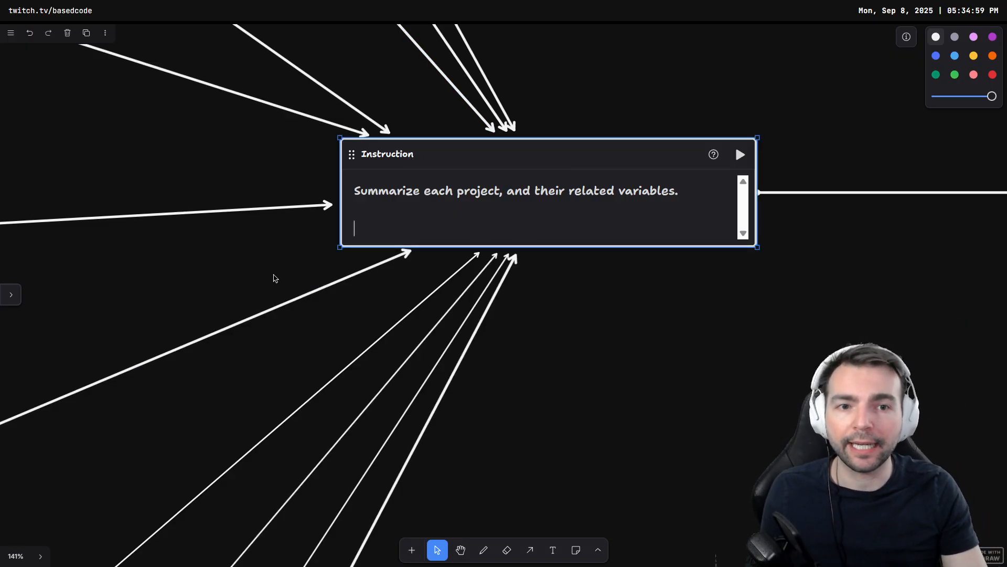
pyautogui.moveTo(701, 306); pyautogui.dragTo(184, 386)
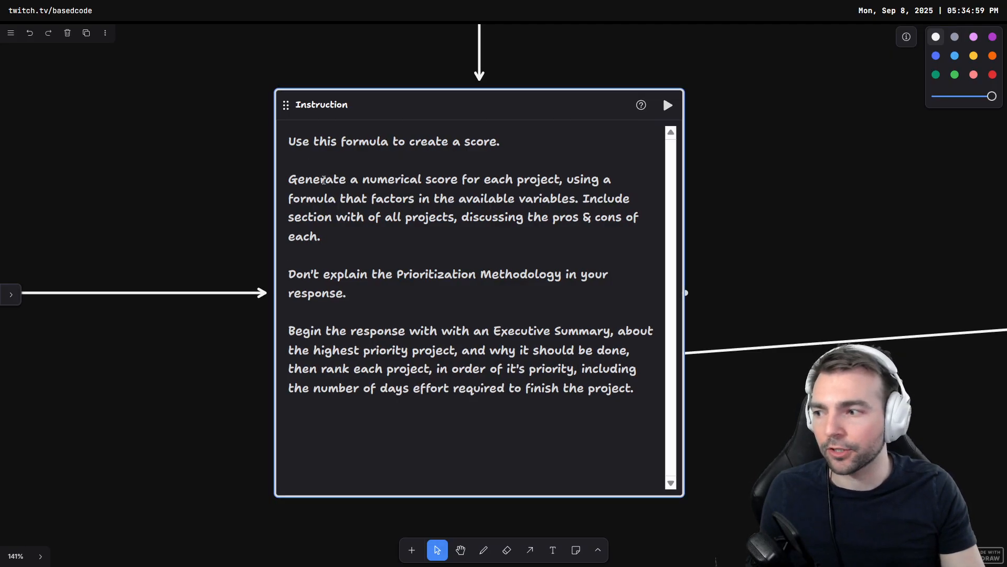
pyautogui.moveTo(261, 84); pyautogui.dragTo(735, 193)
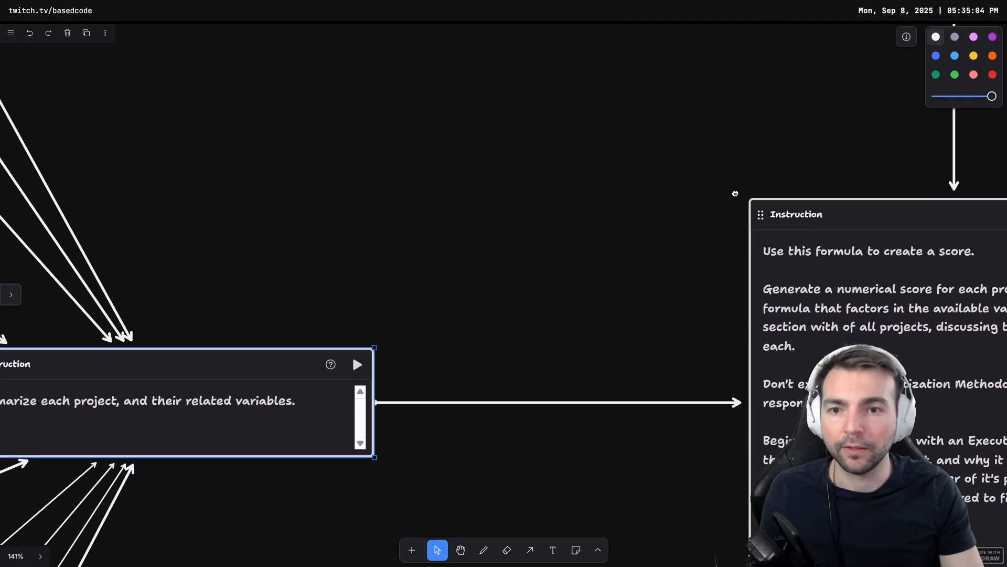
pyautogui.scroll(-6, 682, 163)
pyautogui.moveTo(587, 203); pyautogui.dragTo(620, 313)
pyautogui.scroll(-1, 637, 459)
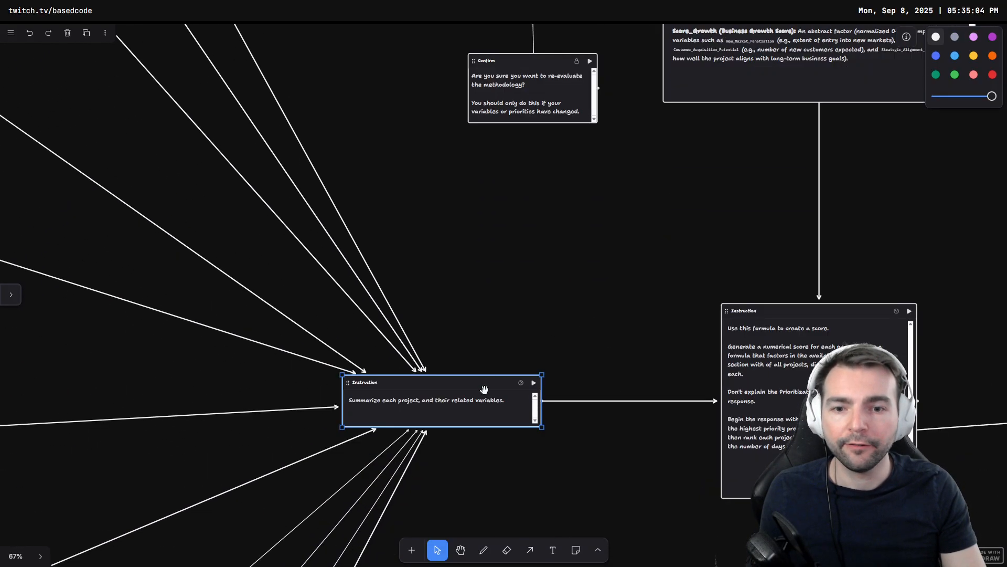
# Step: Examine the formula-creation instruction and the Abstract Project Scoring Formula text it produces
pyautogui.press('a')
pyautogui.moveTo(445, 391); pyautogui.dragTo(507, 85)
pyautogui.moveTo(660, 187)
pyautogui.mouseDown()
pyautogui.moveTo(565, 294)
pyautogui.moveTo(481, 420)
pyautogui.moveTo(598, 215)
pyautogui.moveTo(646, 190)
pyautogui.moveTo(526, 506)
pyautogui.mouseUp()
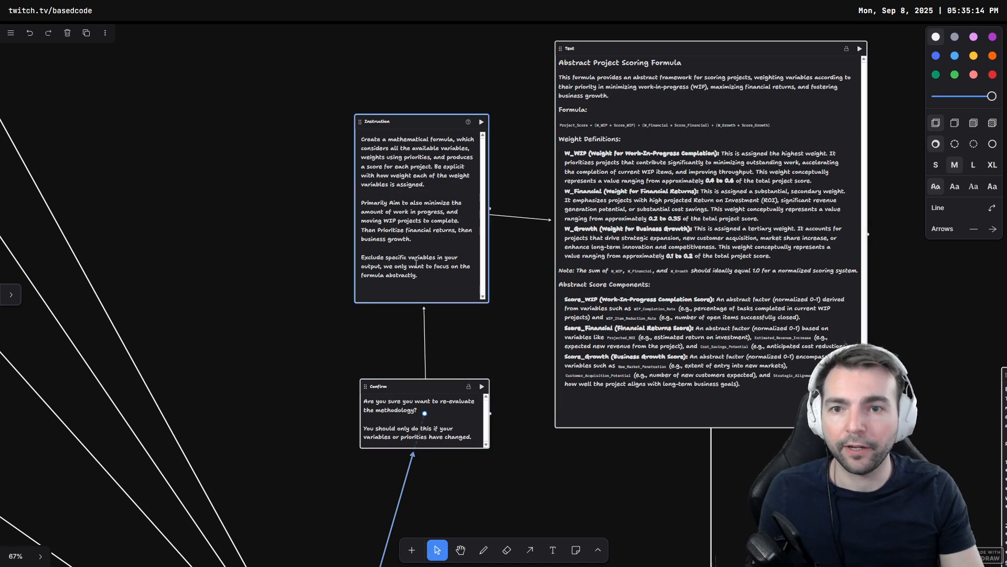
pyautogui.click(336, 137)
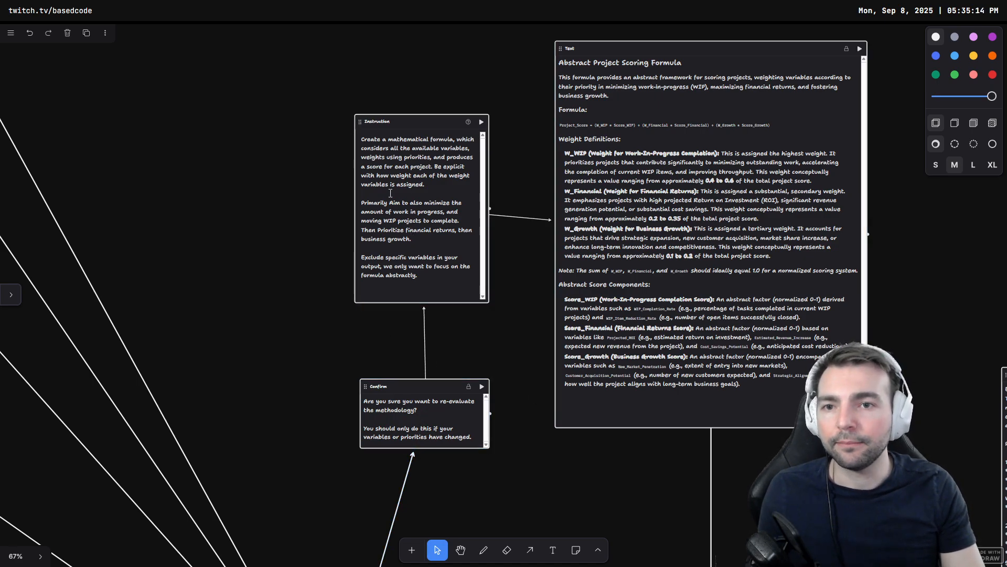
pyautogui.scroll(8, 411, 193)
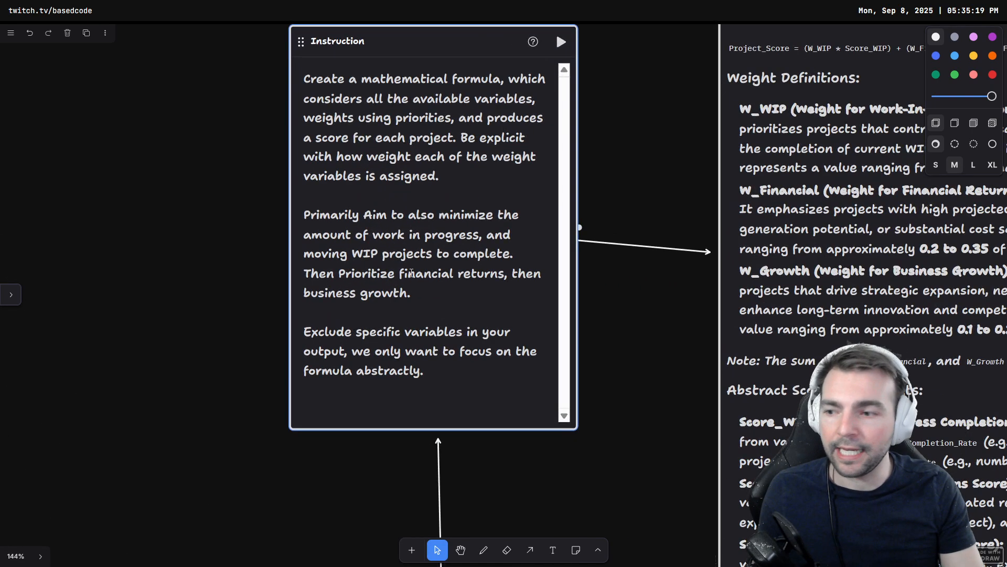
pyautogui.click(416, 273)
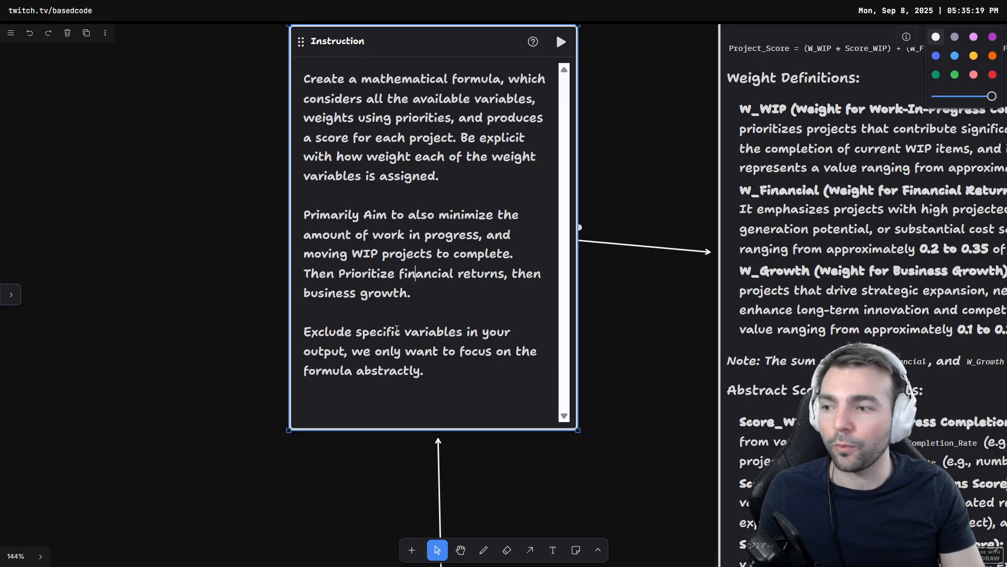
# Step: Delete the arrow connecting the project-summary instruction to the Confirm component
pyautogui.click(591, 273)
pyautogui.moveTo(621, 178); pyautogui.dragTo(575, 213)
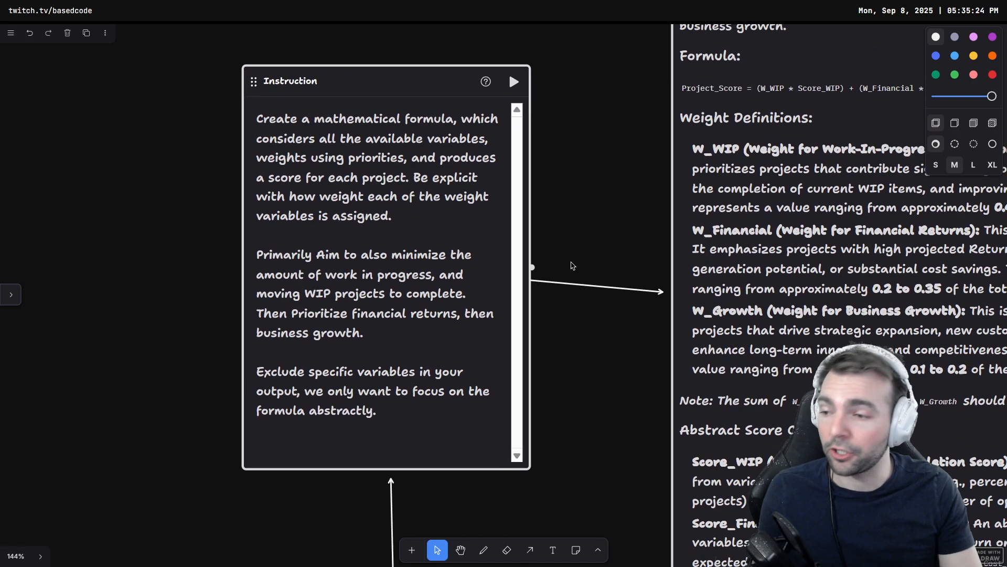
pyautogui.moveTo(764, 237); pyautogui.dragTo(328, 286)
pyautogui.scroll(-5, 327, 286)
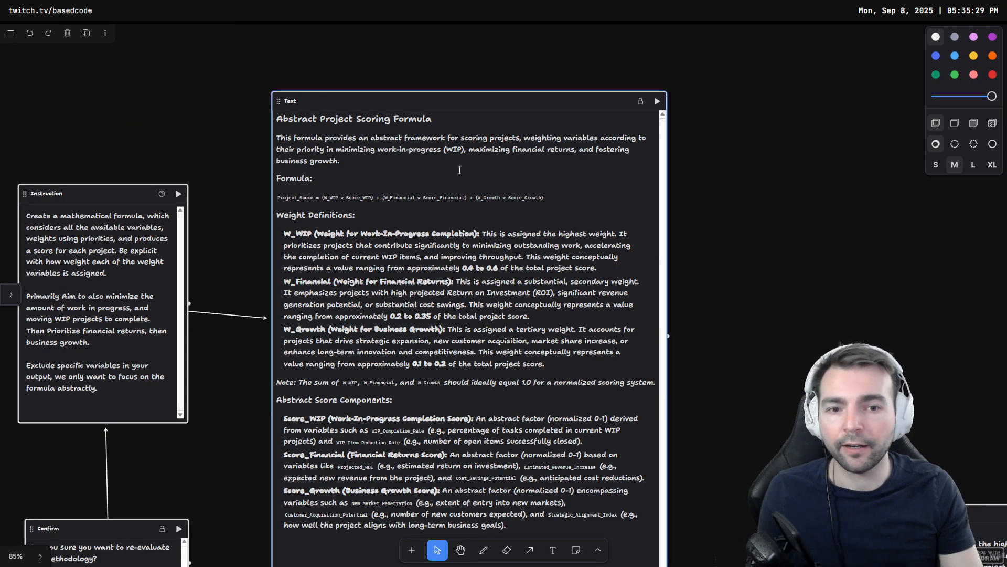
pyautogui.scroll(-2, 283, 373)
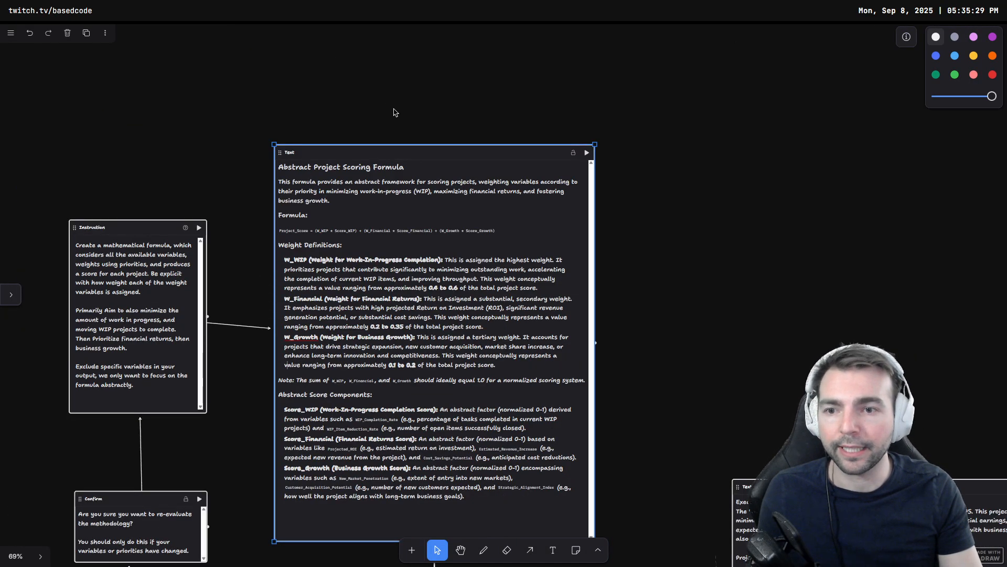
pyautogui.click(268, 413)
pyautogui.moveTo(268, 414); pyautogui.dragTo(407, 51)
pyautogui.click(260, 240)
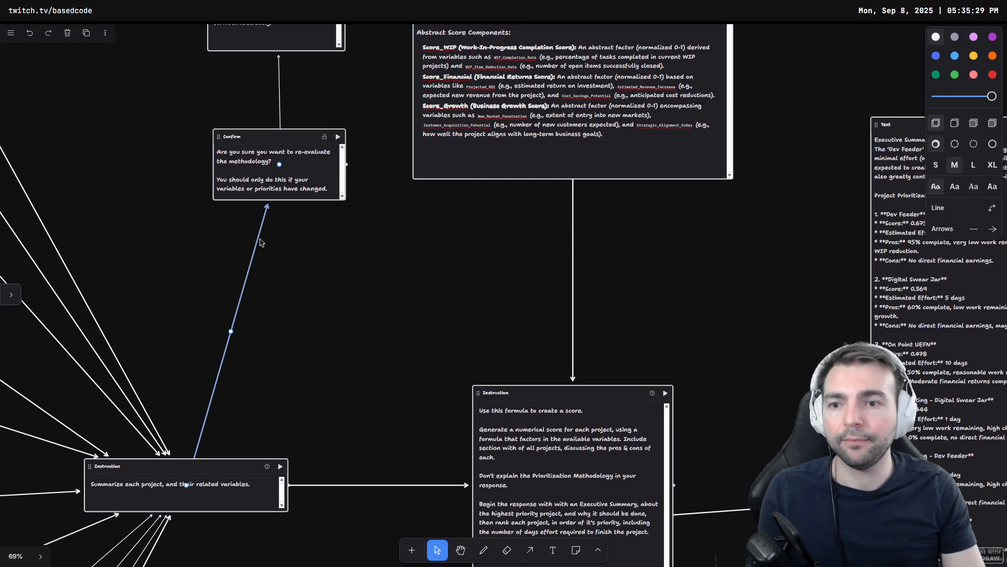
pyautogui.press('Delete')
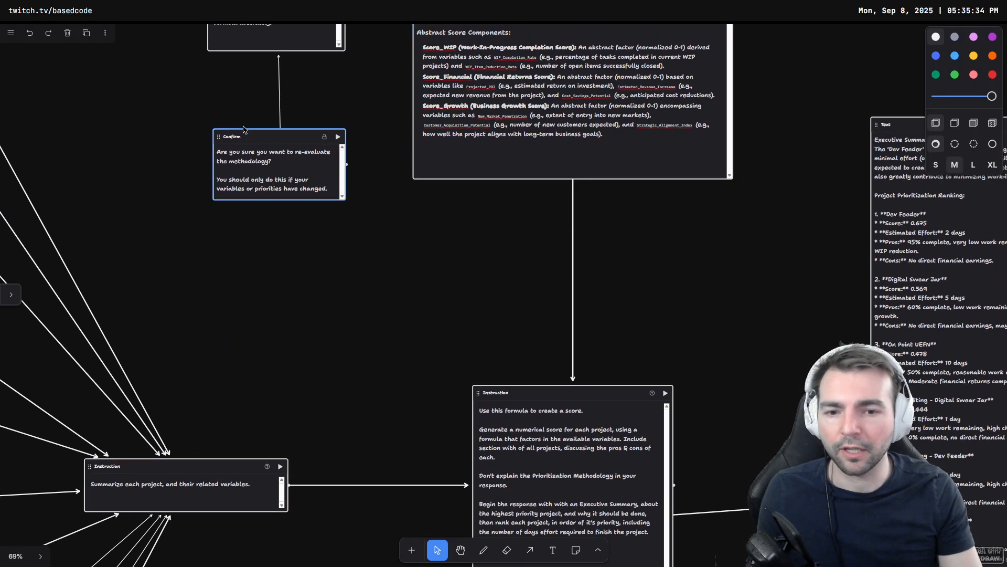
# Step: Examine the score-generation instruction and the executive summary text it produces
pyautogui.moveTo(356, 269); pyautogui.dragTo(153, 262)
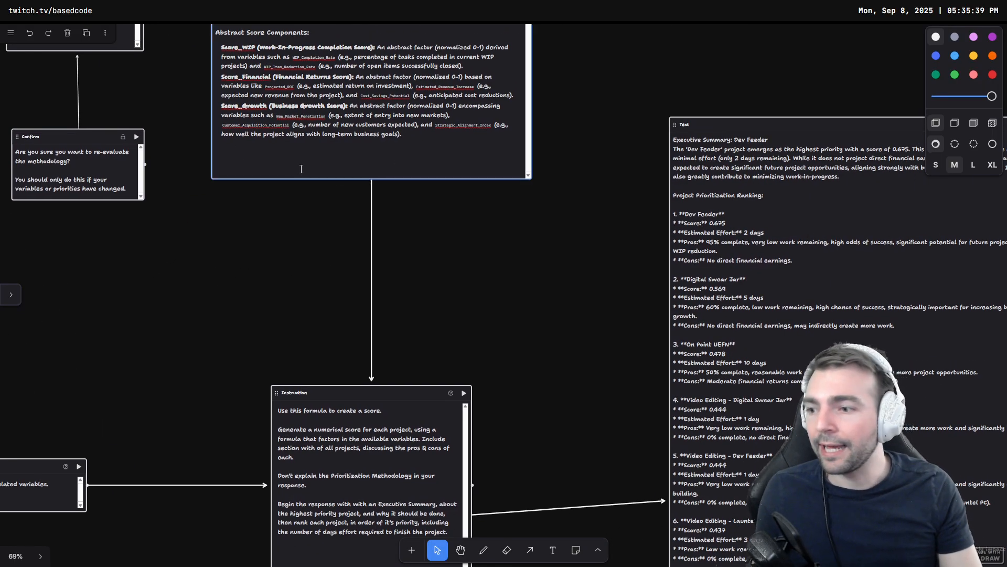
pyautogui.click(301, 169)
pyautogui.click(300, 266)
pyautogui.moveTo(292, 232); pyautogui.dragTo(319, 88)
pyautogui.scroll(4, 390, 388)
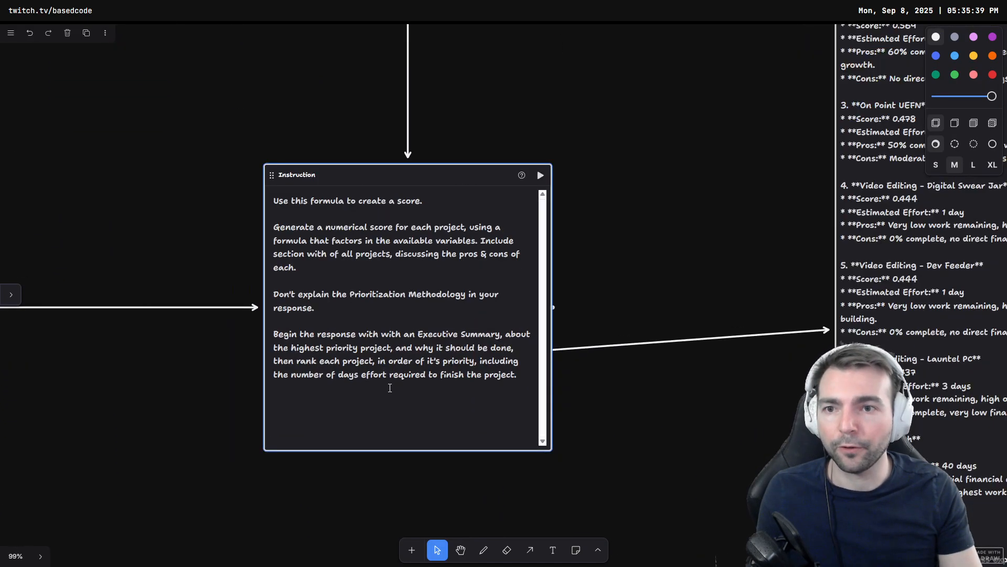
pyautogui.moveTo(223, 310); pyautogui.dragTo(536, 262)
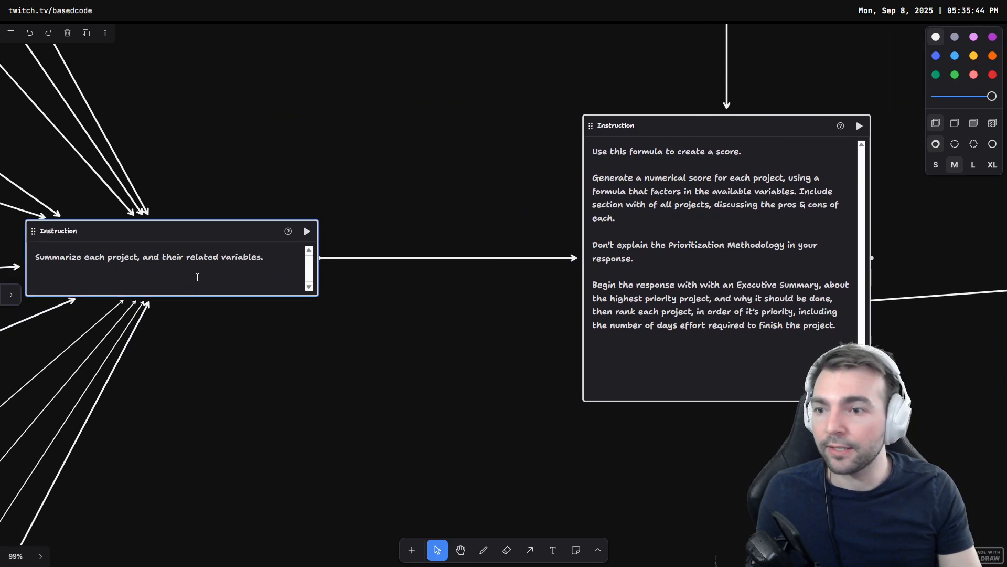
pyautogui.hscroll(5, 272, 156)
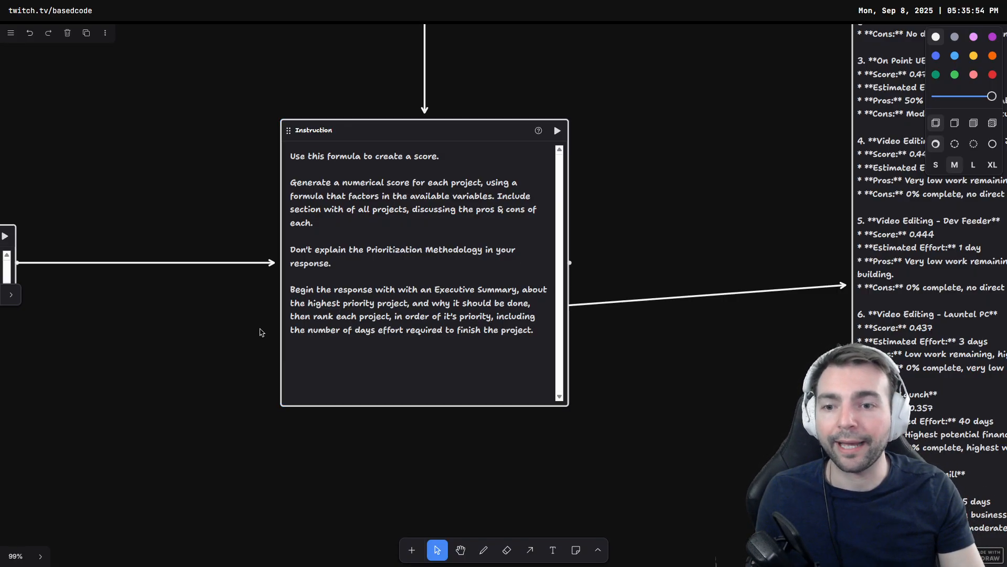
pyautogui.moveTo(648, 261); pyautogui.dragTo(125, 358)
pyautogui.scroll(-3, 162, 364)
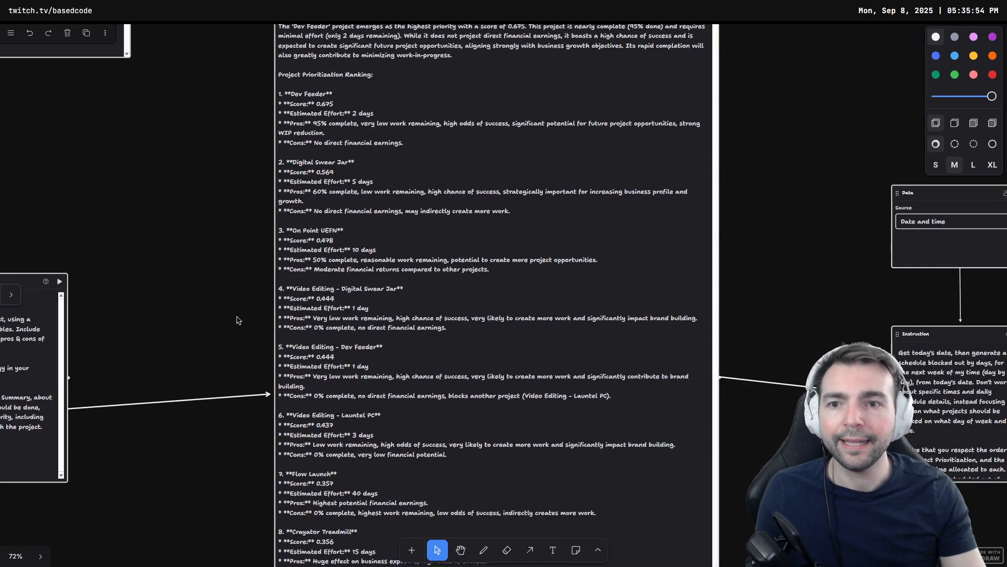
pyautogui.moveTo(218, 258); pyautogui.dragTo(194, 349)
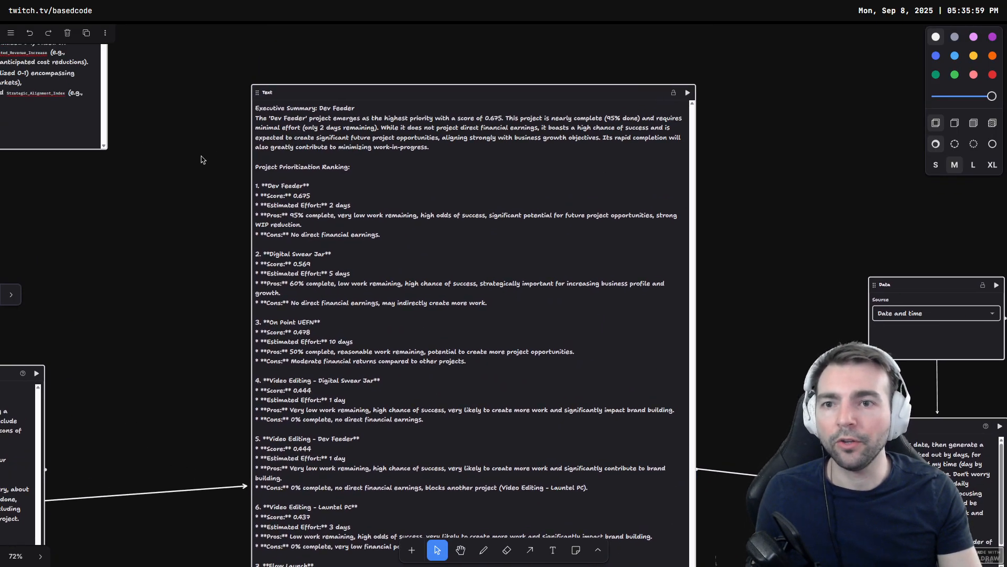
pyautogui.scroll(4, 172, 300)
pyautogui.moveTo(221, 237); pyautogui.dragTo(123, 316)
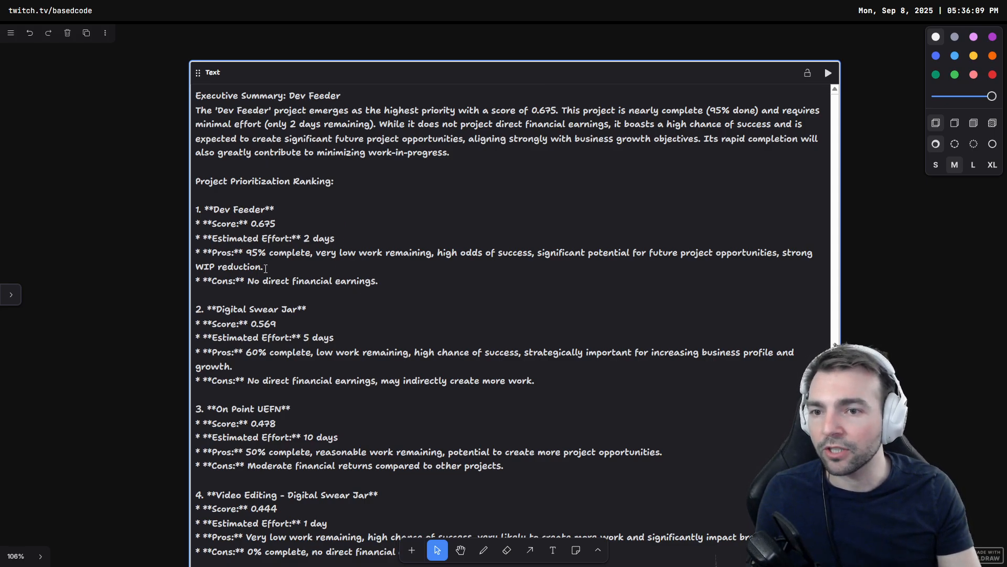
# Step: Read through the Project Prioritization Ranking list, checking each project's score, estimated effort, pros and cons
pyautogui.doubleClick(252, 223)
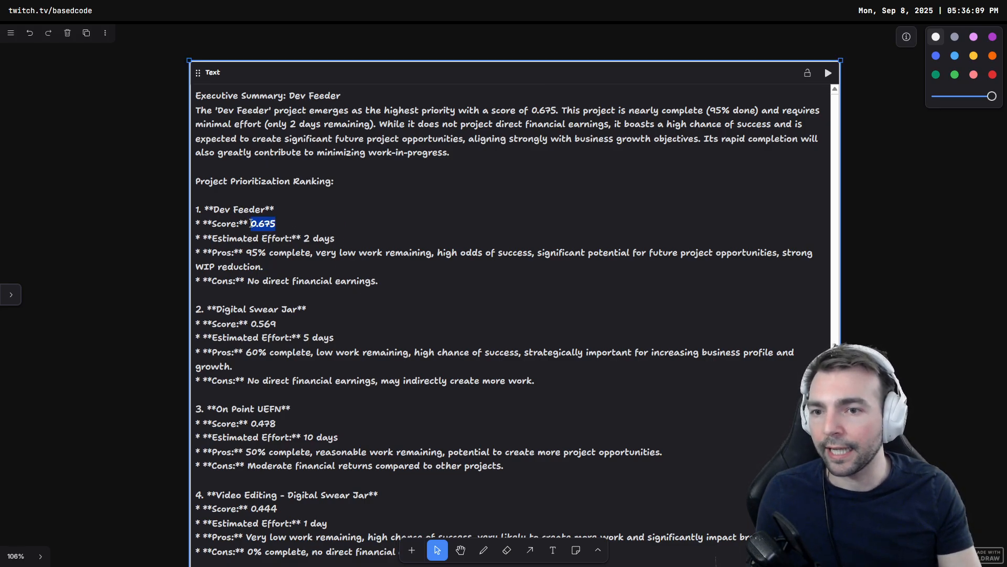
pyautogui.moveTo(104, 182); pyautogui.dragTo(206, 210)
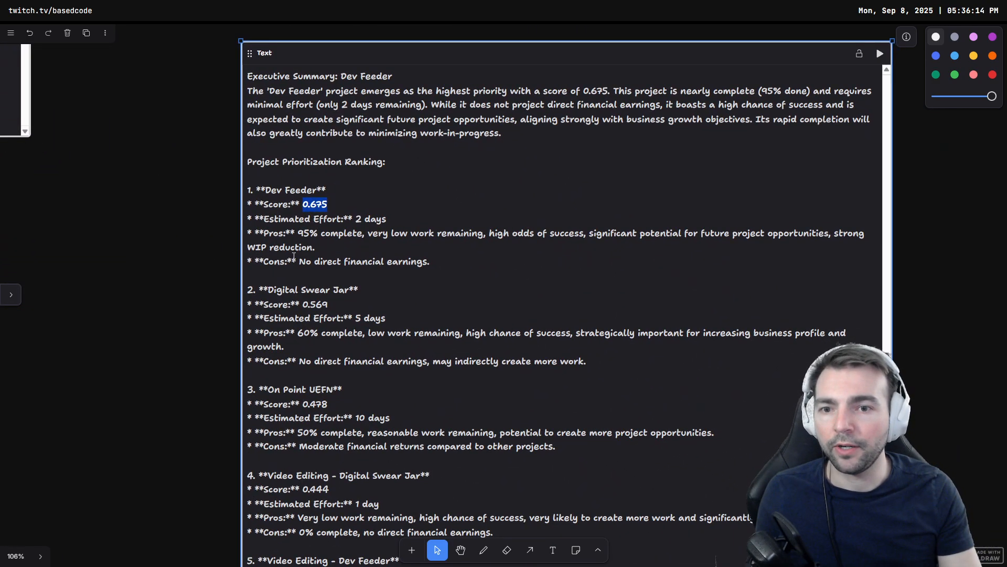
pyautogui.click(364, 301)
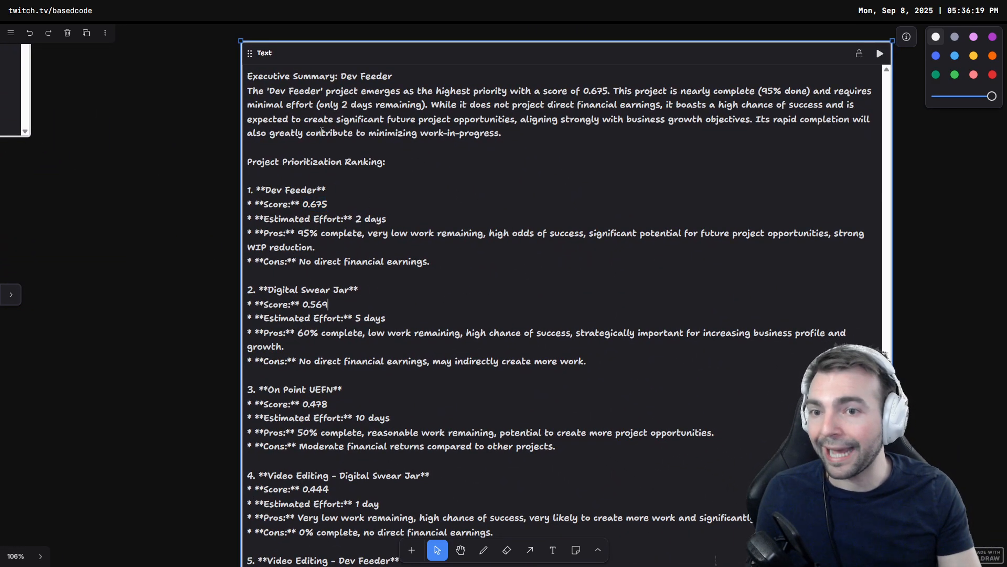
pyautogui.scroll(-3, 319, 389)
pyautogui.scroll(3, 320, 284)
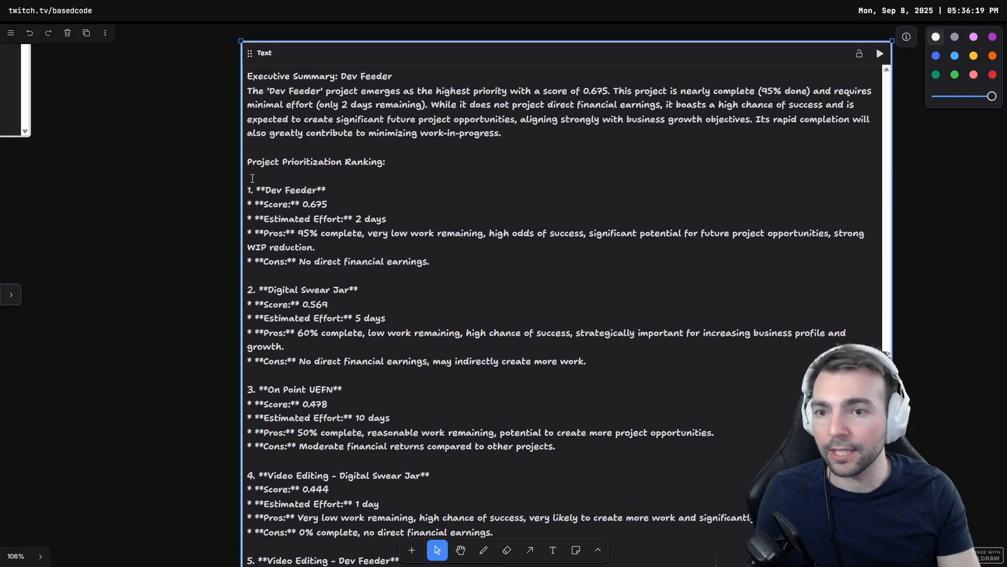
pyautogui.moveTo(249, 190)
pyautogui.mouseDown()
pyautogui.moveTo(325, 190)
pyautogui.moveTo(220, 191)
pyautogui.moveTo(255, 183)
pyautogui.mouseUp()
pyautogui.scroll(-2, 366, 226)
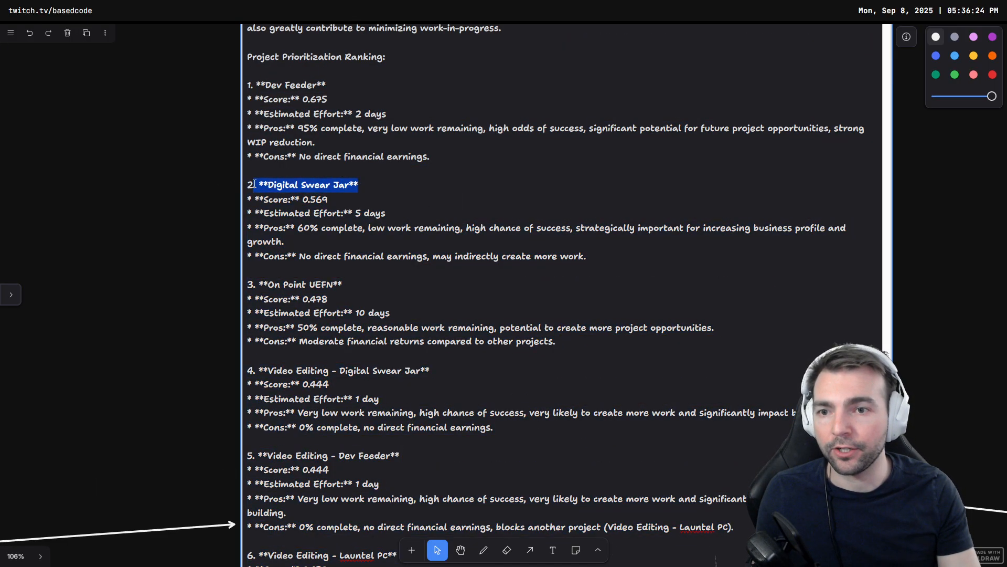
pyautogui.scroll(-10, 355, 322)
pyautogui.moveTo(351, 410); pyautogui.dragTo(246, 403)
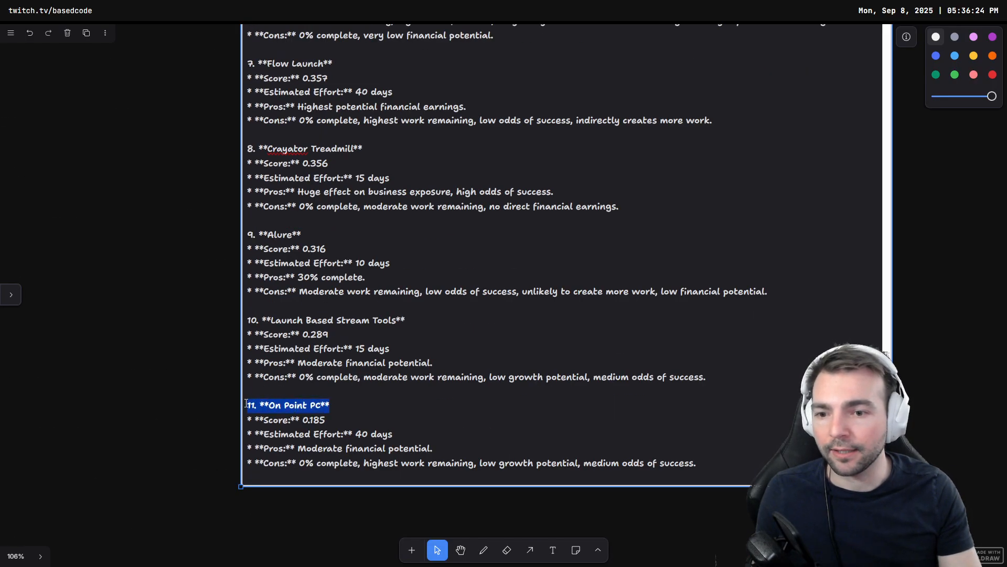
pyautogui.click(564, 193)
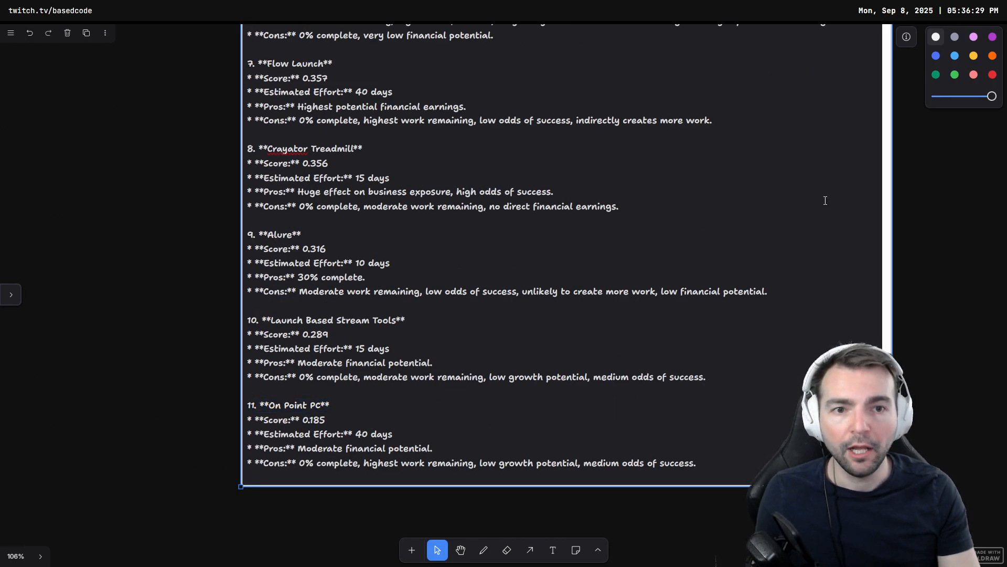
# Step: Examine the Date and time data source, the scheduling instruction and the weekly schedule text it generates
pyautogui.click(915, 190)
pyautogui.moveTo(922, 182); pyautogui.dragTo(362, 349)
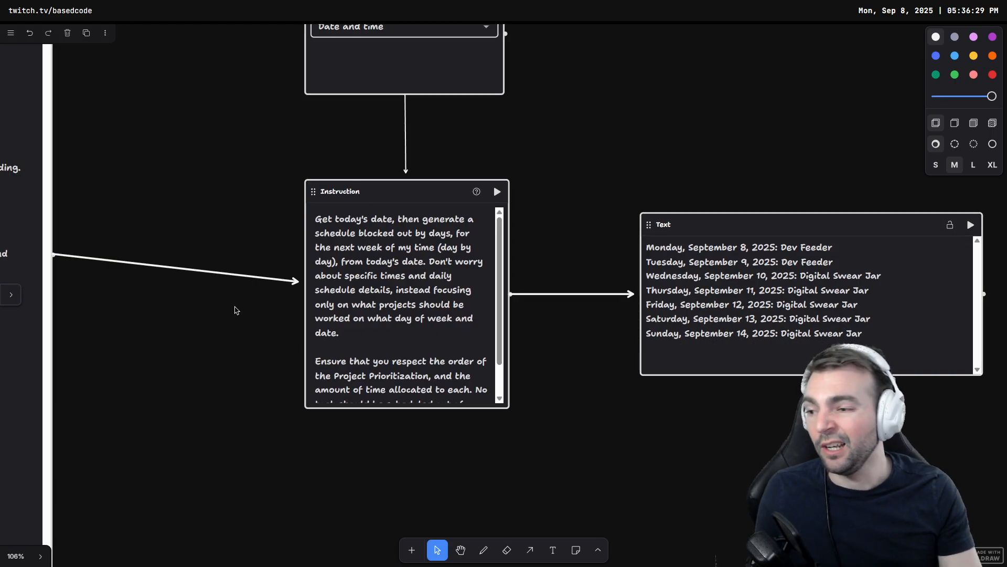
pyautogui.moveTo(236, 310); pyautogui.dragTo(666, 290)
pyautogui.scroll(-5, 435, 265)
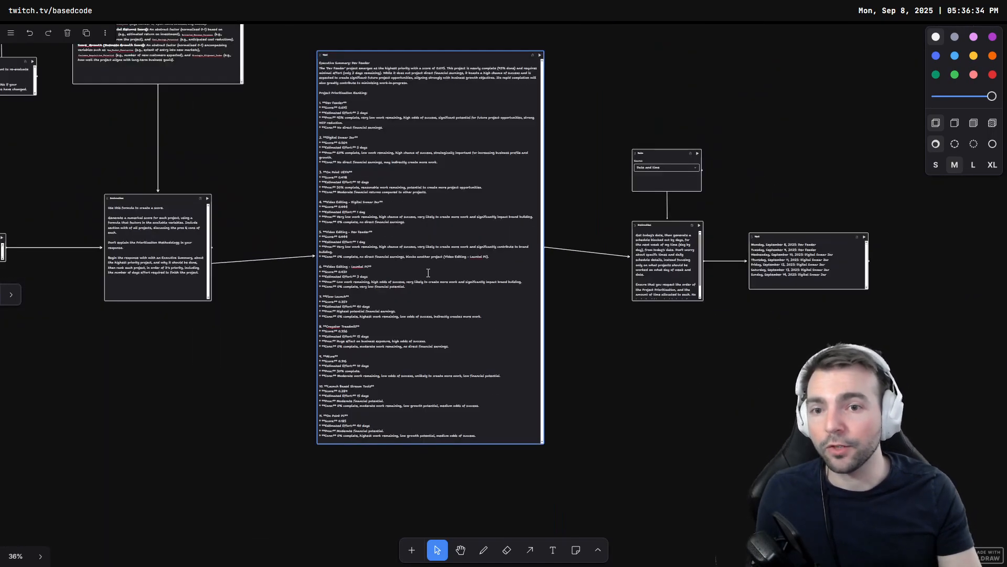
pyautogui.scroll(2, 349, 215)
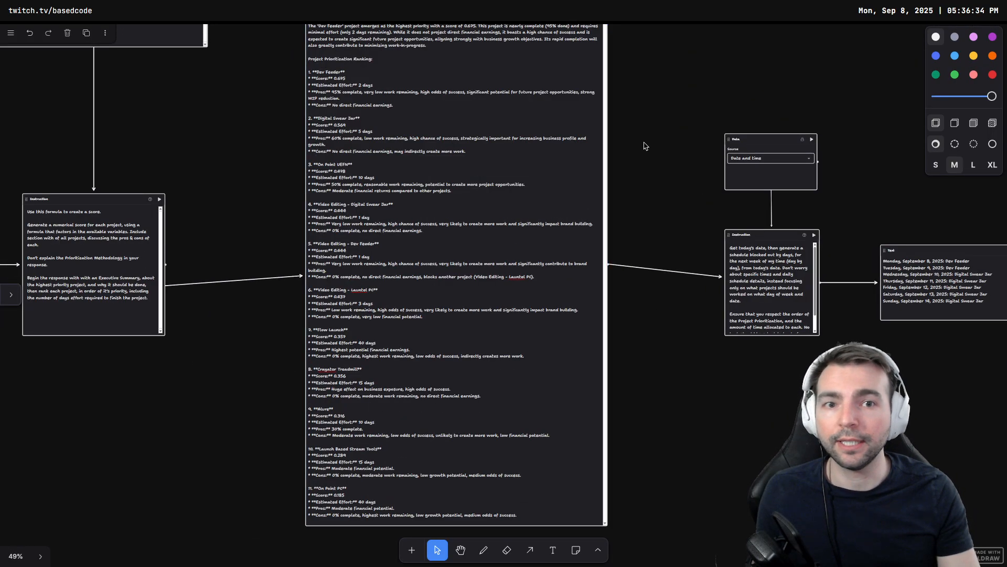
pyautogui.moveTo(652, 162); pyautogui.dragTo(429, 177)
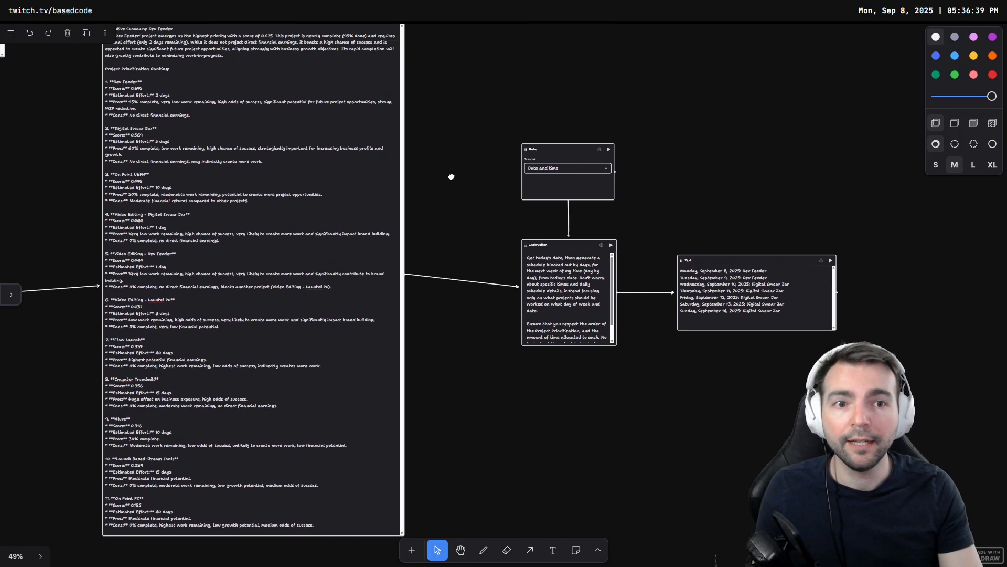
pyautogui.scroll(6, 483, 218)
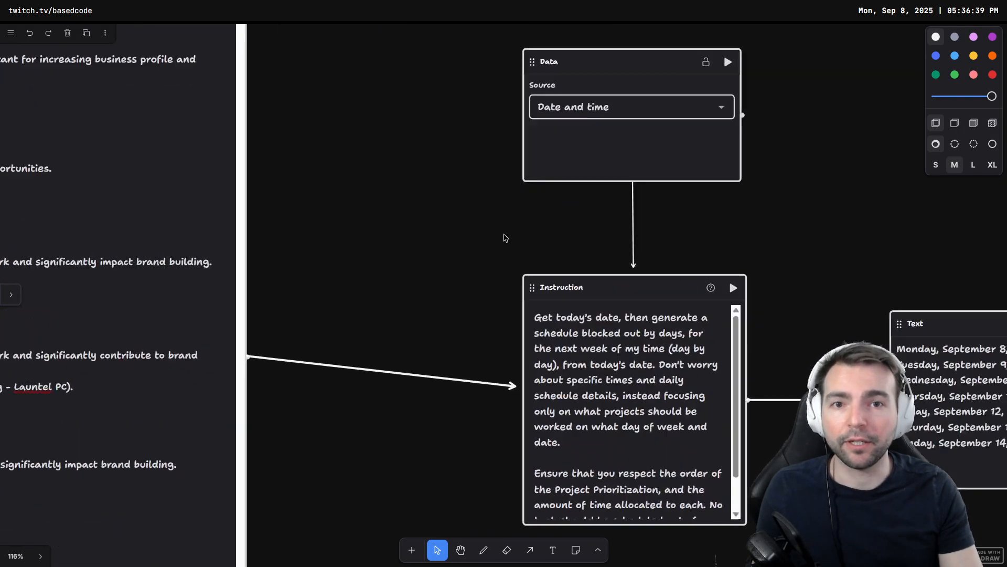
pyautogui.moveTo(536, 234); pyautogui.dragTo(386, 265)
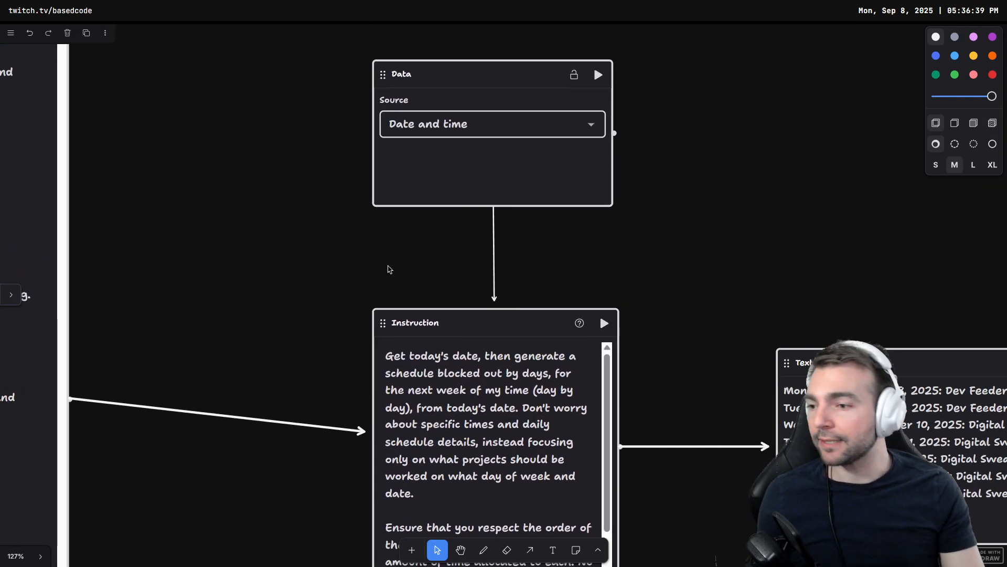
pyautogui.click(431, 81)
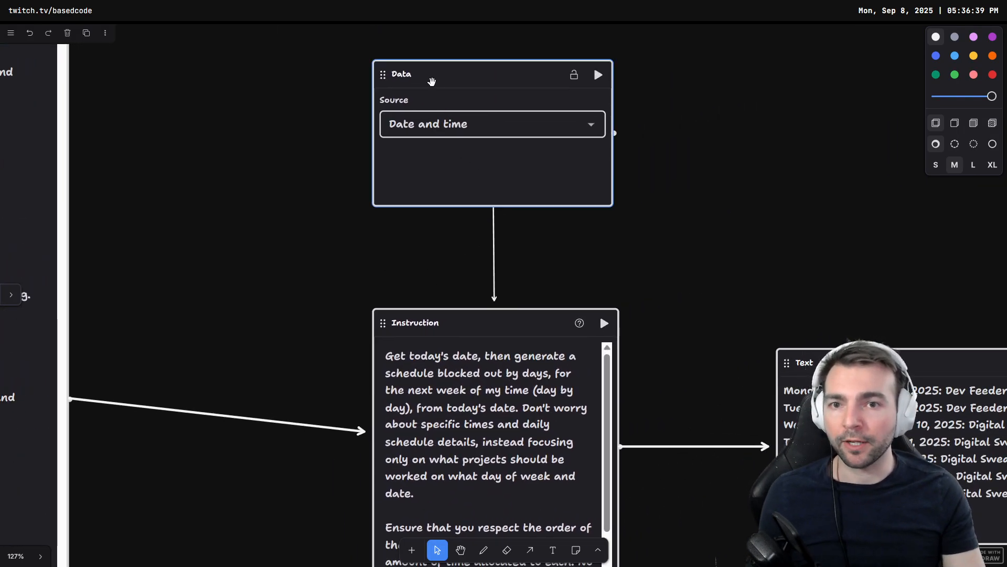
pyautogui.moveTo(452, 292); pyautogui.dragTo(348, 162)
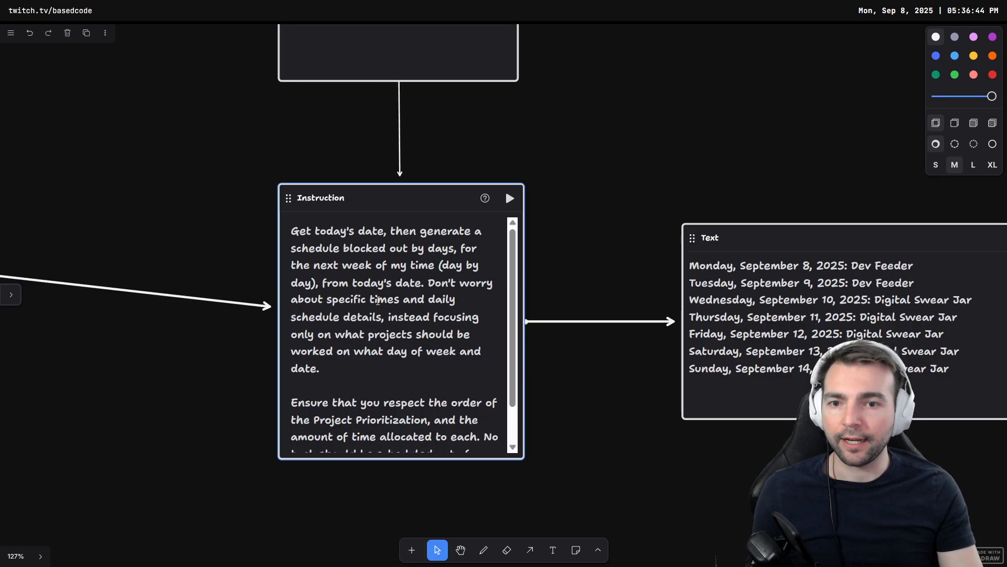
pyautogui.click(534, 391)
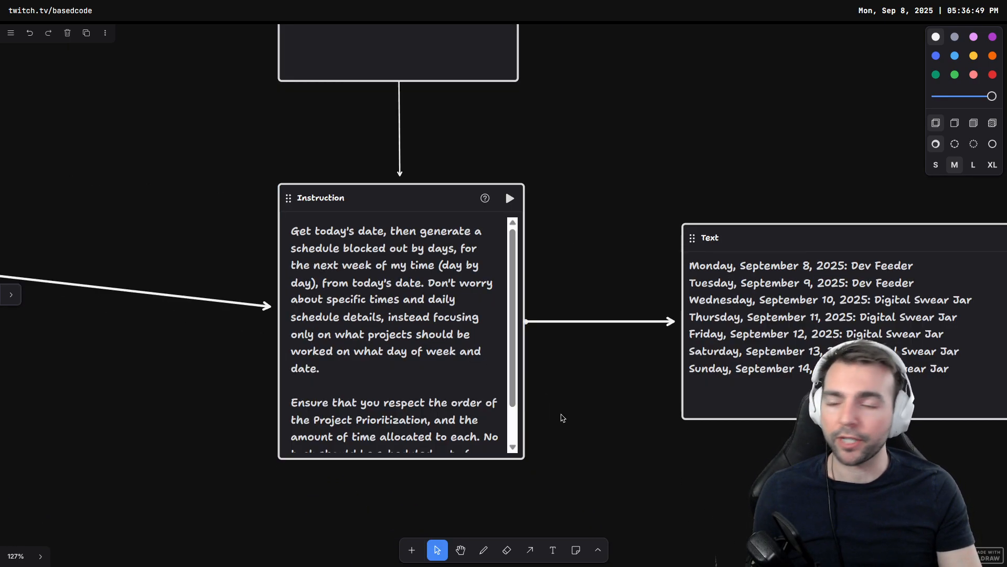
pyautogui.moveTo(616, 409); pyautogui.dragTo(282, 382)
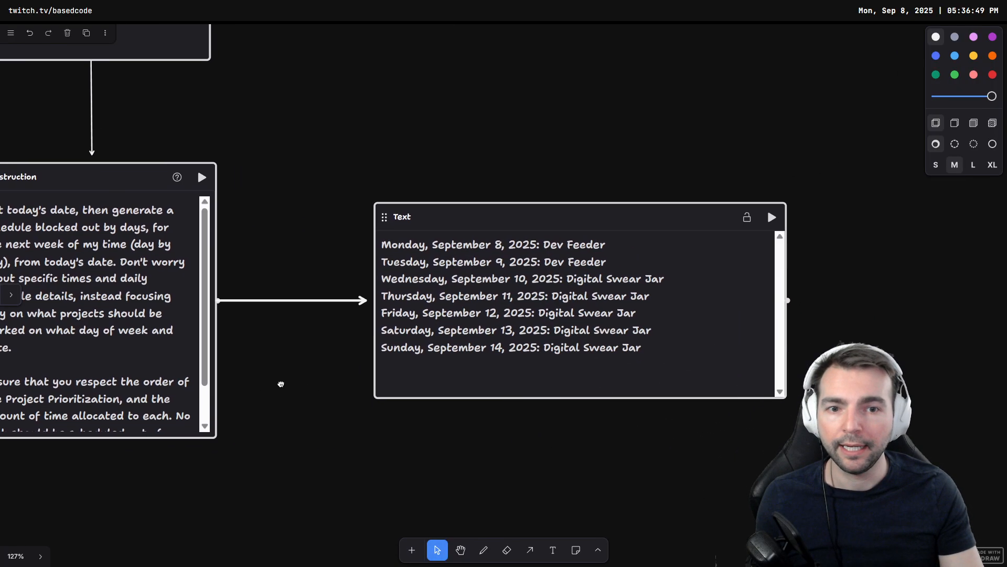
pyautogui.click(359, 332)
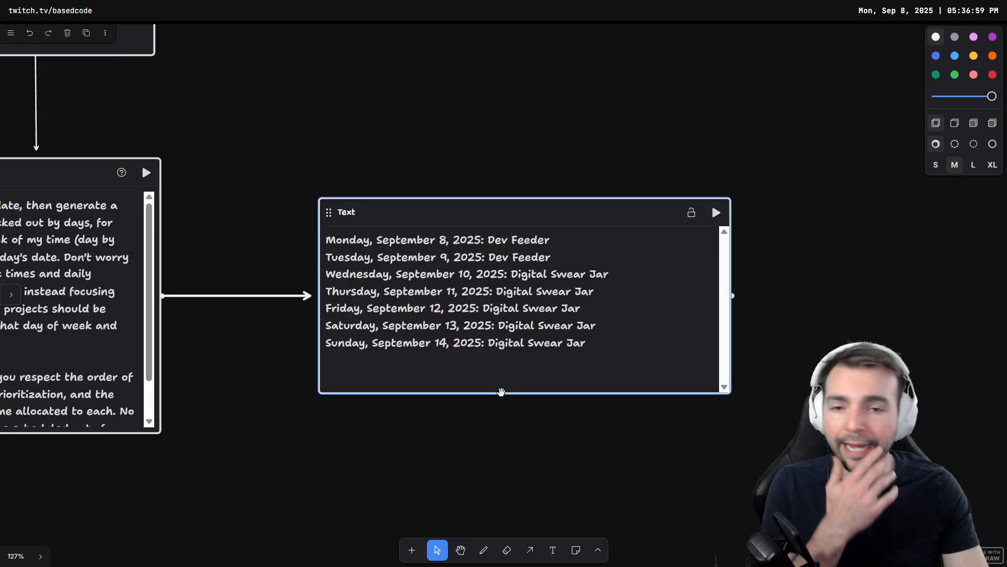
pyautogui.scroll(-10, 270, 392)
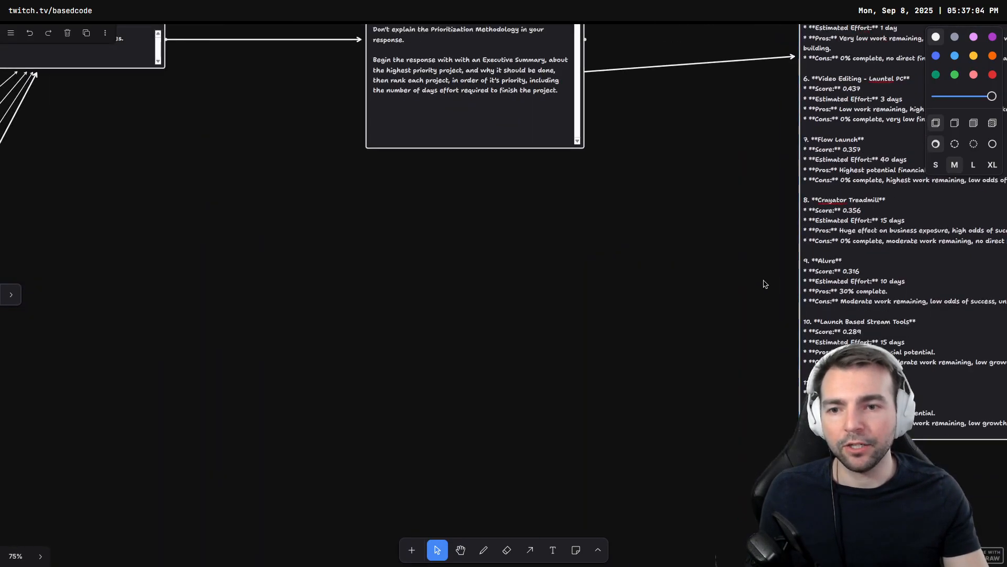
# Step: Pan back through the project groups to examine the Flow Launch and Video Edits projects' inputs and summaries
pyautogui.moveTo(409, 341); pyautogui.dragTo(682, 121)
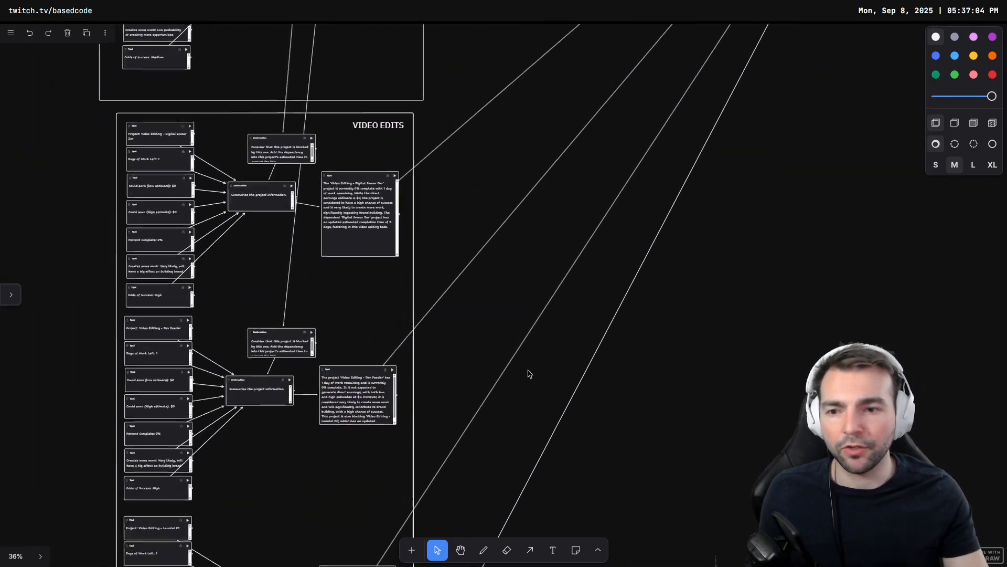
pyautogui.moveTo(528, 373); pyautogui.dragTo(638, 93)
pyautogui.moveTo(544, 498)
pyautogui.mouseDown()
pyautogui.moveTo(528, 312)
pyautogui.moveTo(519, 433)
pyautogui.moveTo(526, 320)
pyautogui.mouseUp()
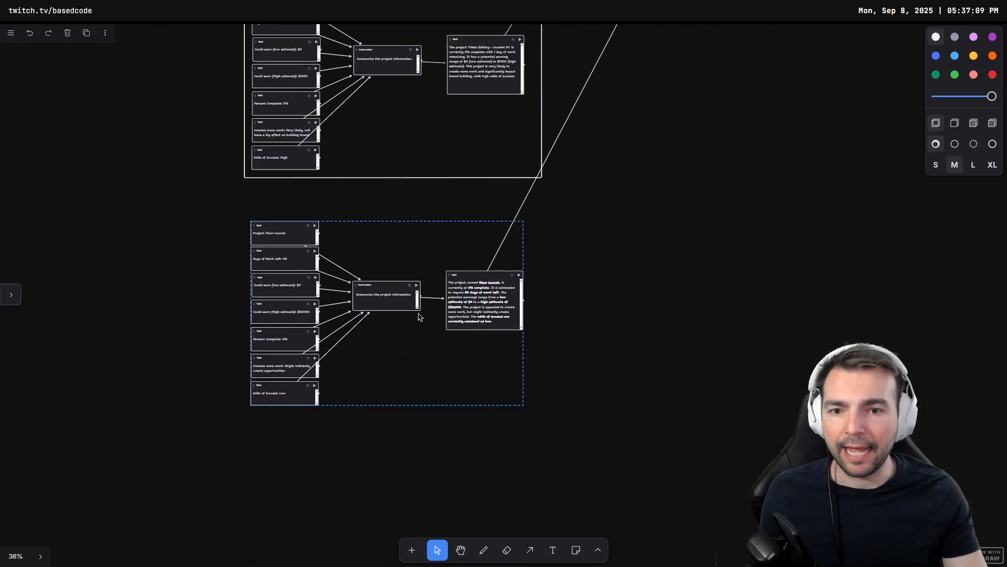
pyautogui.scroll(5, 418, 311)
pyautogui.click(422, 286)
pyautogui.moveTo(467, 282); pyautogui.dragTo(520, 263)
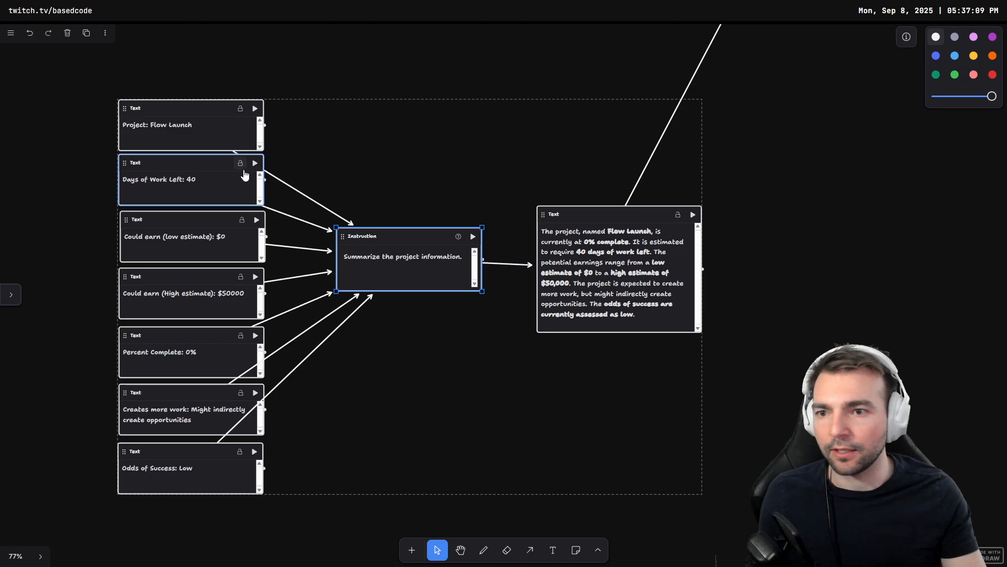
pyautogui.scroll(2, 174, 115)
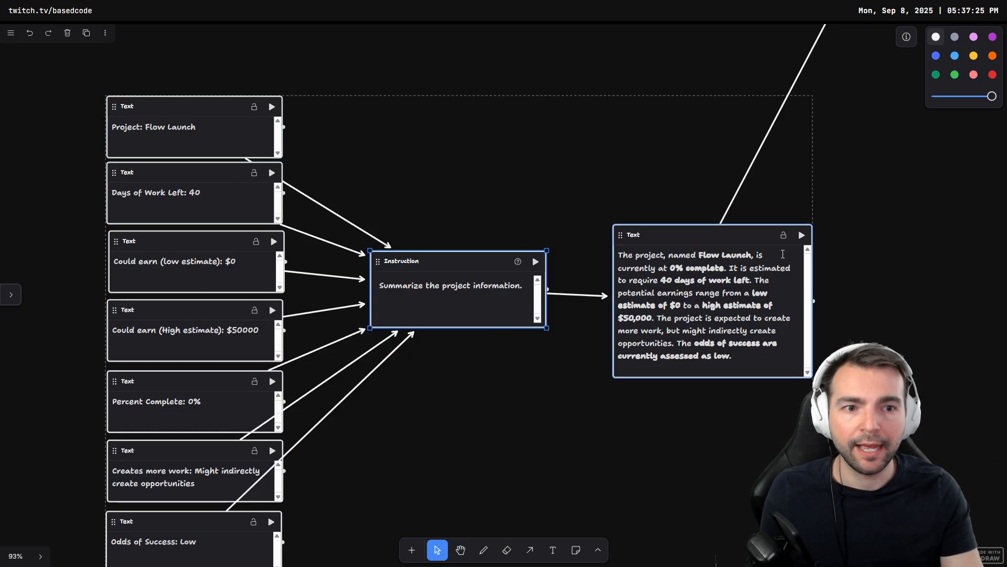
pyautogui.moveTo(391, 127); pyautogui.dragTo(460, 479)
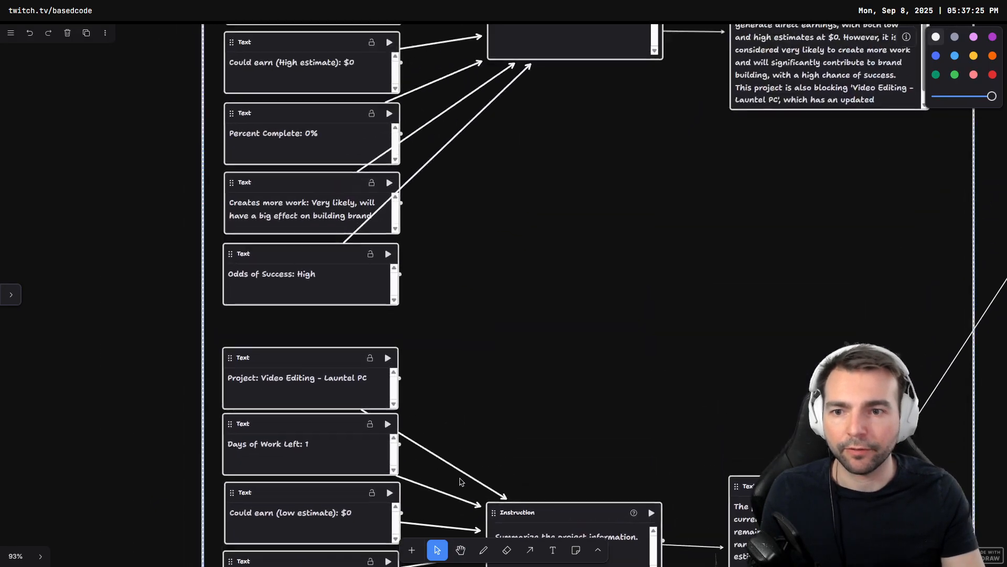
pyautogui.scroll(3, 582, 272)
pyautogui.scroll(-10, 531, 351)
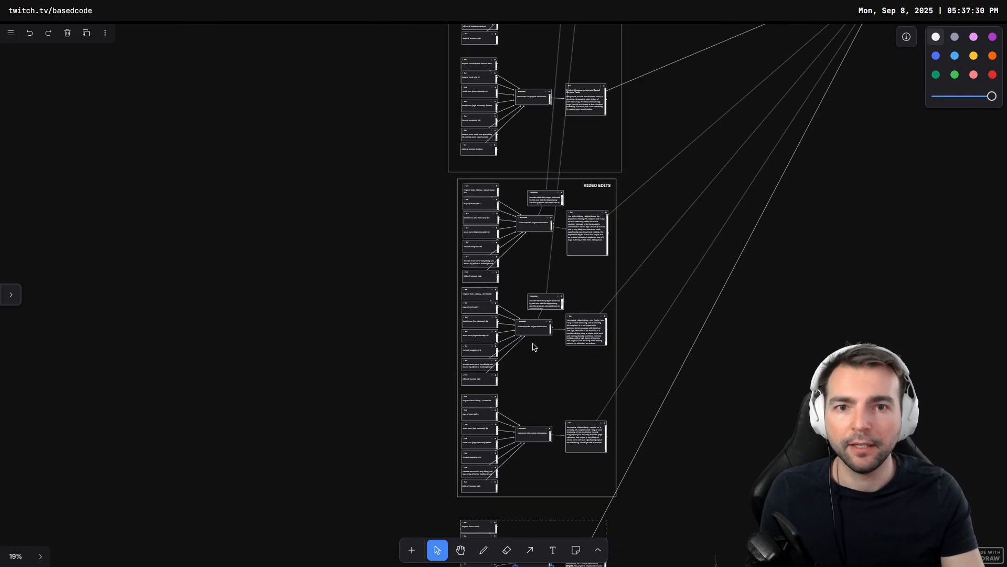
# Step: Set the On Point UEFN project's high earnings estimate to $40,000
pyautogui.scroll(10, 534, 346)
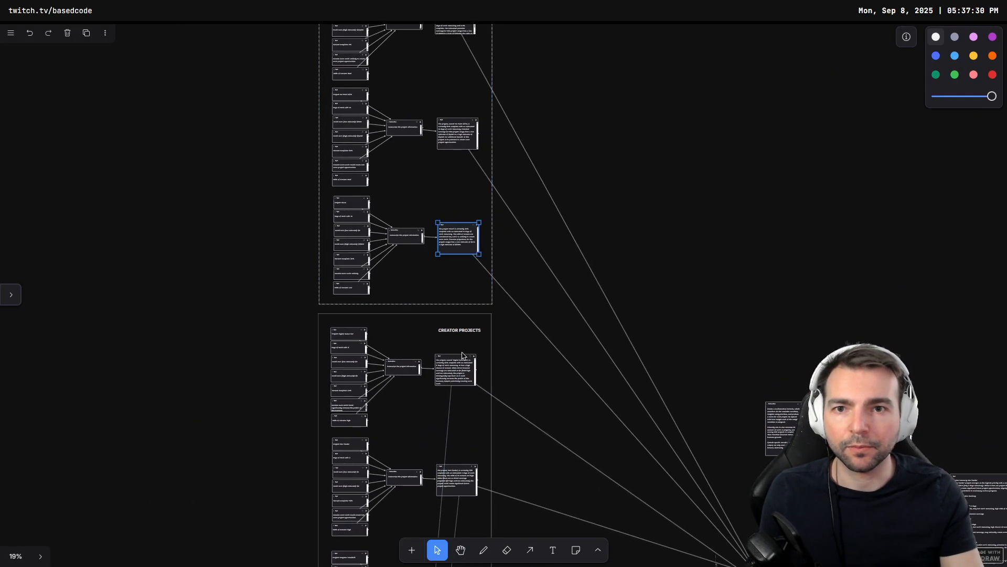
pyautogui.scroll(8, 521, 362)
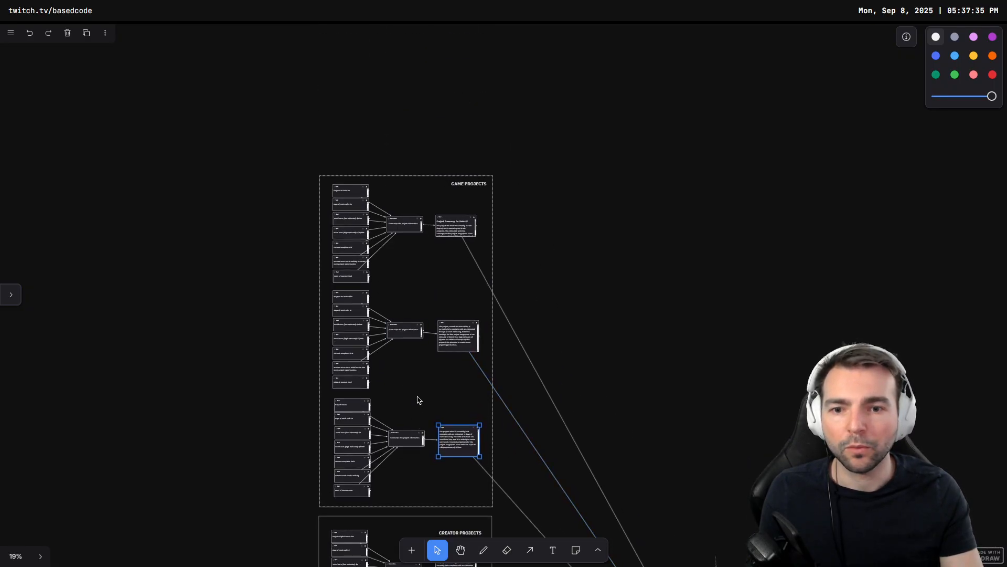
pyautogui.scroll(10, 417, 399)
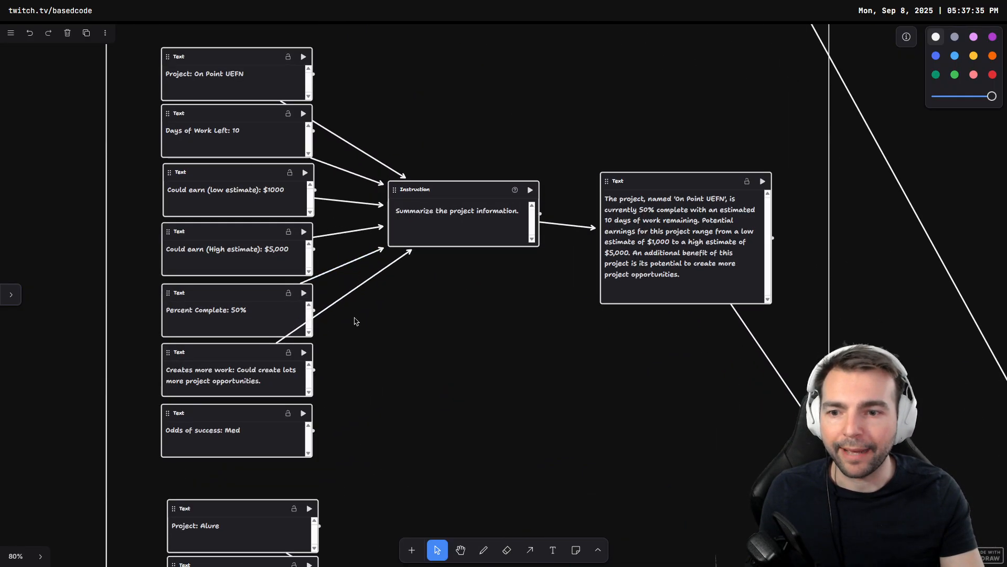
pyautogui.click(297, 256)
pyautogui.scroll(5, 340, 256)
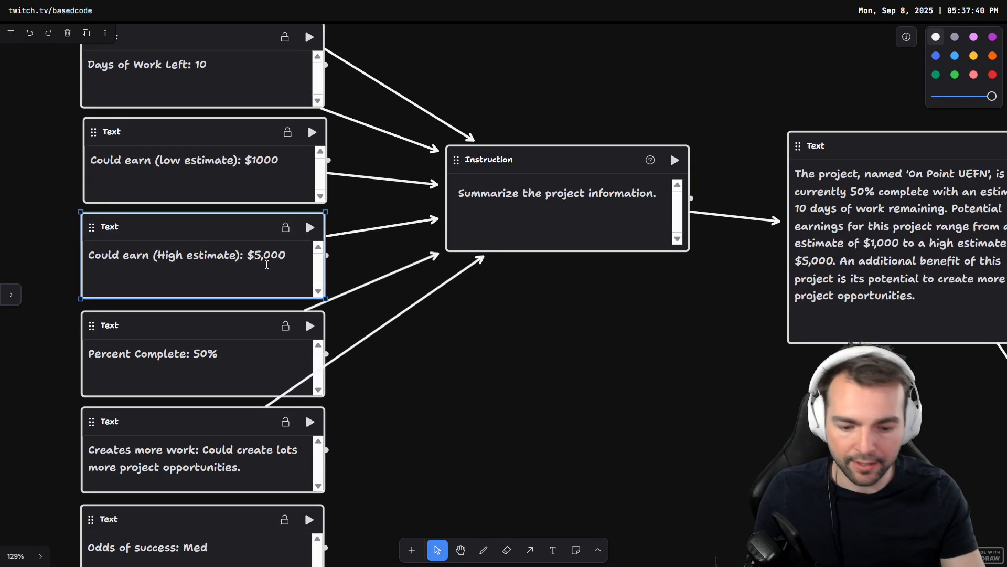
pyautogui.hotkey('shift', 'Right')
pyautogui.write('10')
pyautogui.press('BackSpace')
pyautogui.press('BackSpace')
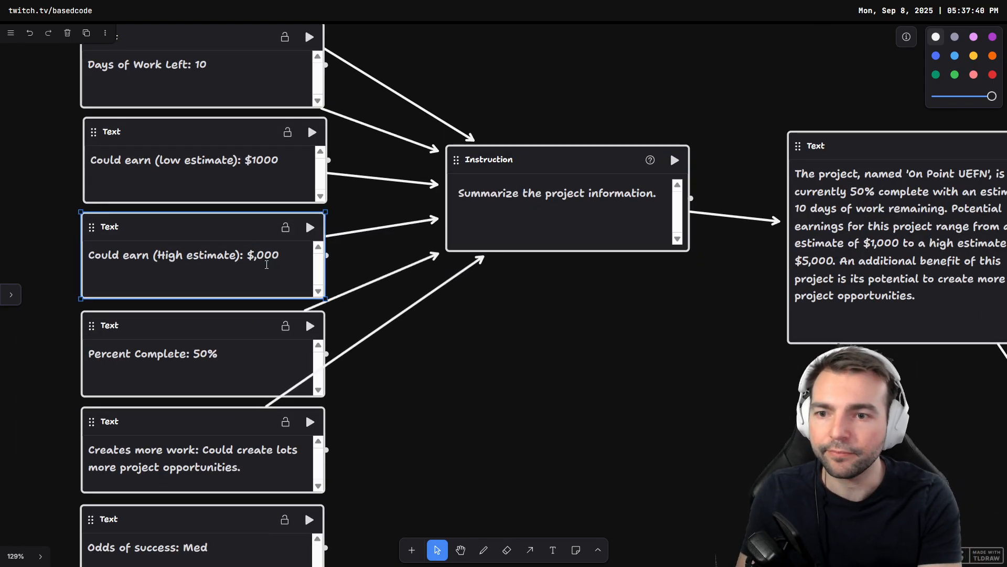
pyautogui.write('40')
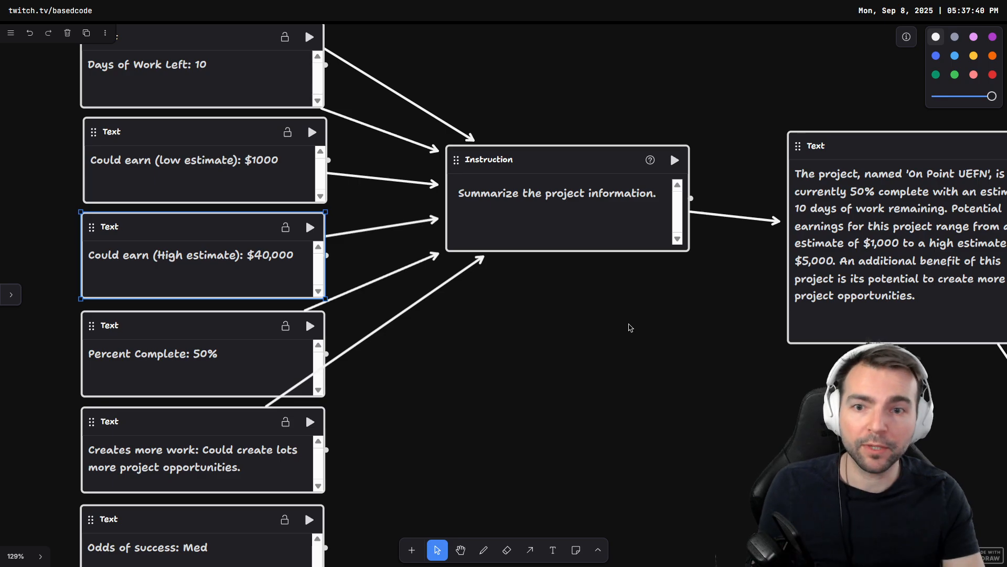
# Step: Run the On Point UEFN summarize instruction to regenerate its project summary
pyautogui.click(637, 323)
pyautogui.moveTo(679, 323); pyautogui.dragTo(504, 337)
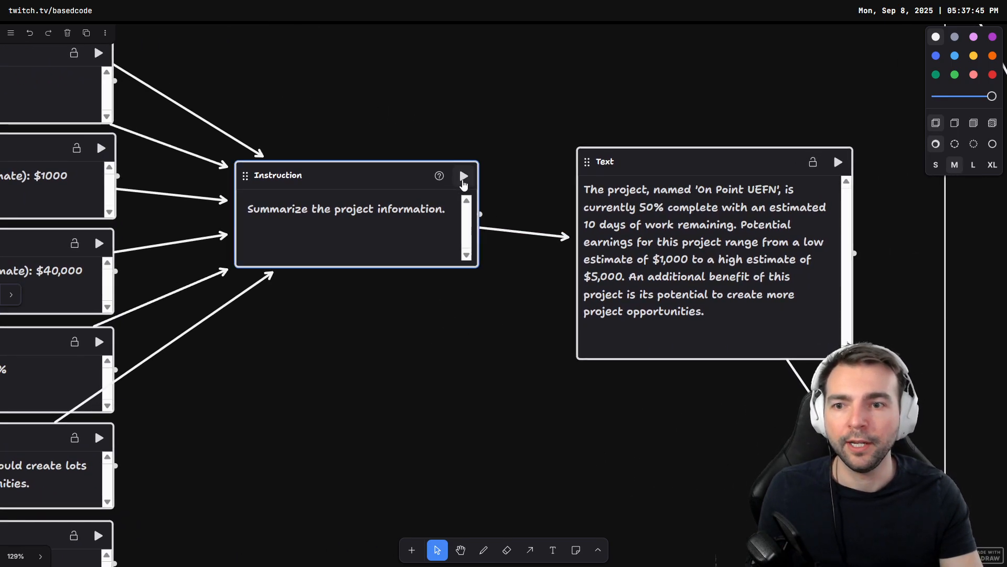
pyautogui.click(463, 180)
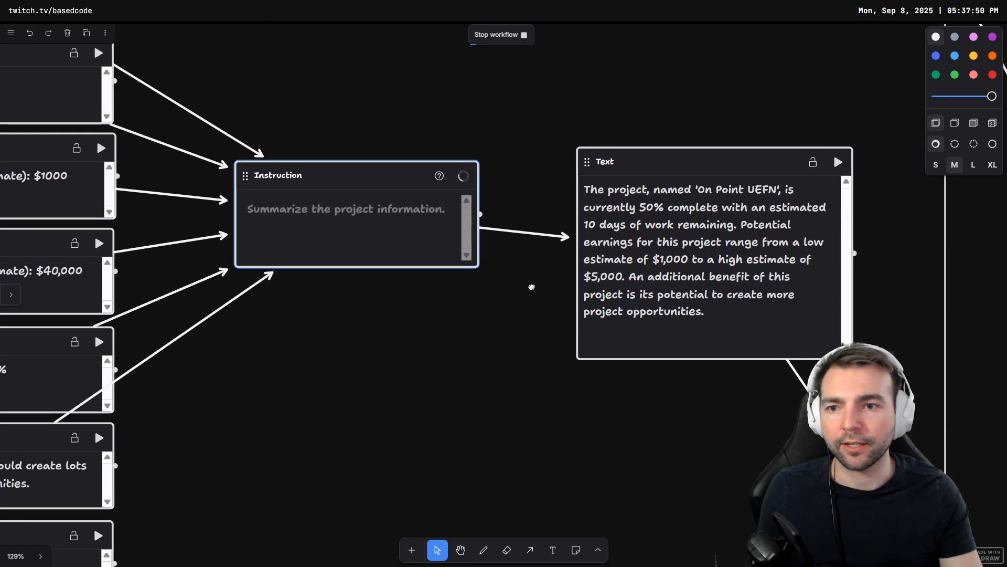
pyautogui.hscroll(-5, 532, 287)
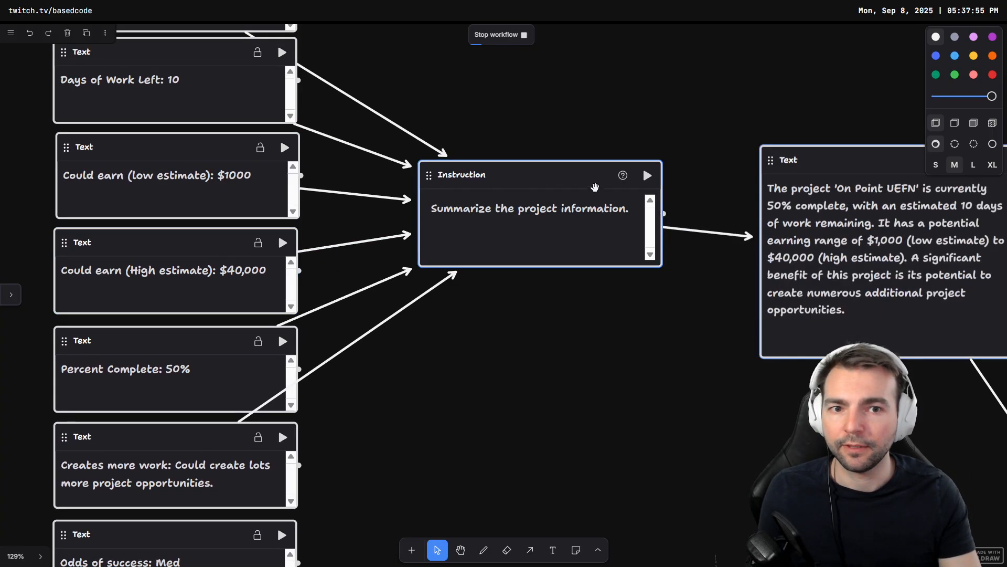
pyautogui.hscroll(10, 585, 176)
pyautogui.moveTo(570, 168); pyautogui.dragTo(569, 111)
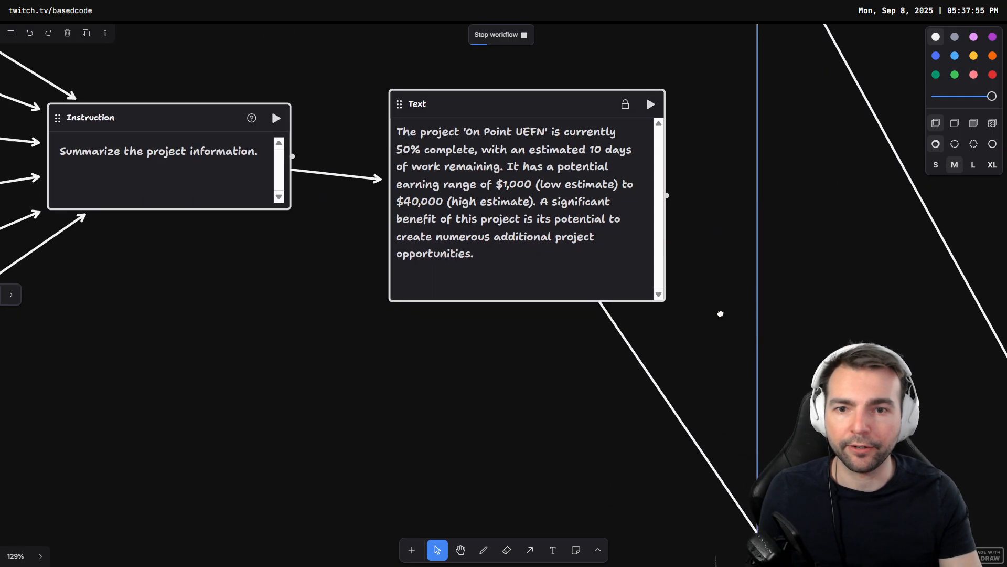
# Step: Follow the running workflow through the summarize-each-project and score instructions to the regenerated prioritization ranking
pyautogui.scroll(-4, 776, 399)
pyautogui.moveTo(839, 472); pyautogui.dragTo(473, 239)
pyautogui.moveTo(576, 399); pyautogui.dragTo(245, 83)
pyautogui.moveTo(514, 525); pyautogui.dragTo(346, 89)
pyautogui.moveTo(590, 412); pyautogui.dragTo(392, 104)
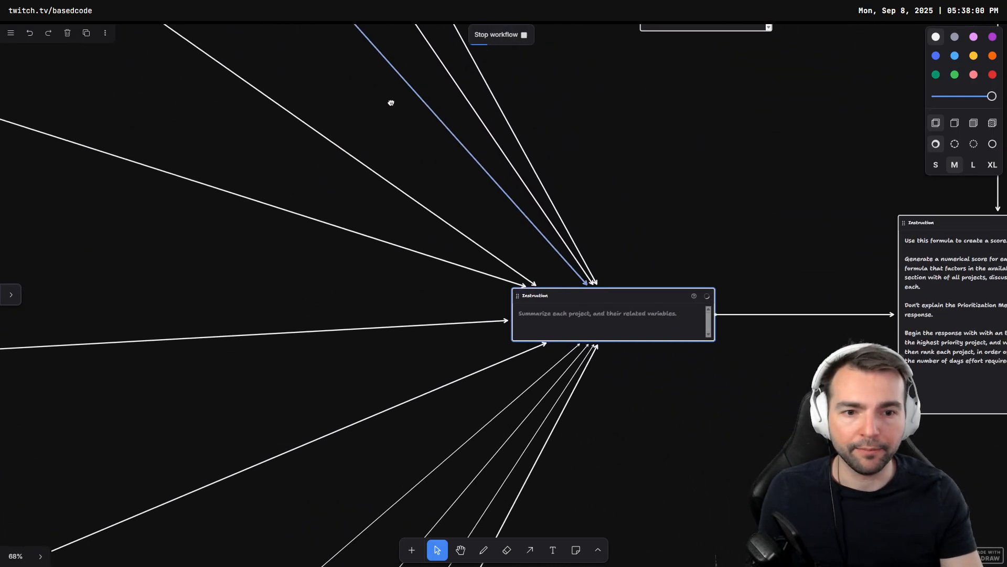
pyautogui.moveTo(542, 254); pyautogui.dragTo(304, 240)
pyautogui.moveTo(334, 285); pyautogui.dragTo(363, 222)
pyautogui.scroll(4, 355, 223)
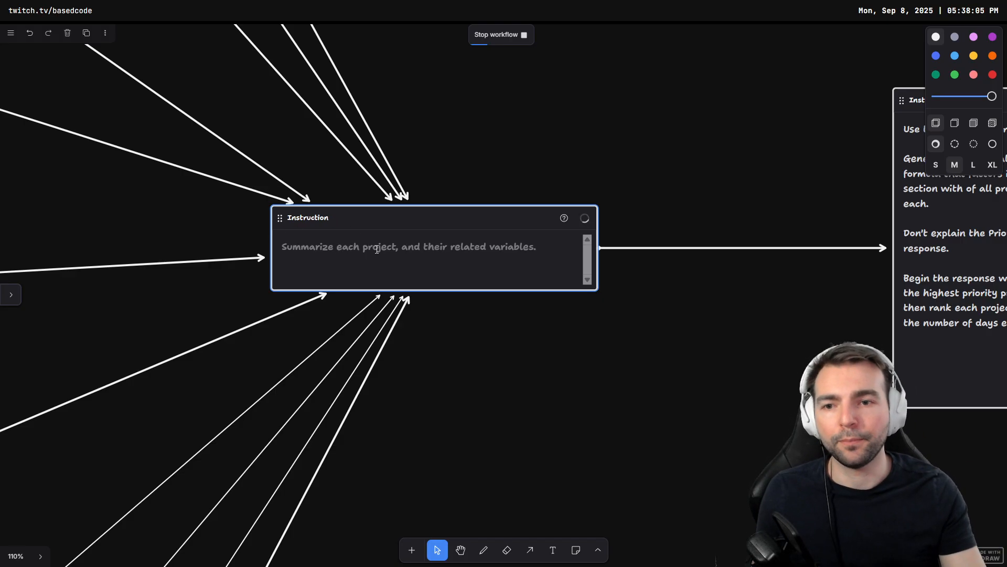
pyautogui.moveTo(803, 315); pyautogui.dragTo(703, 315)
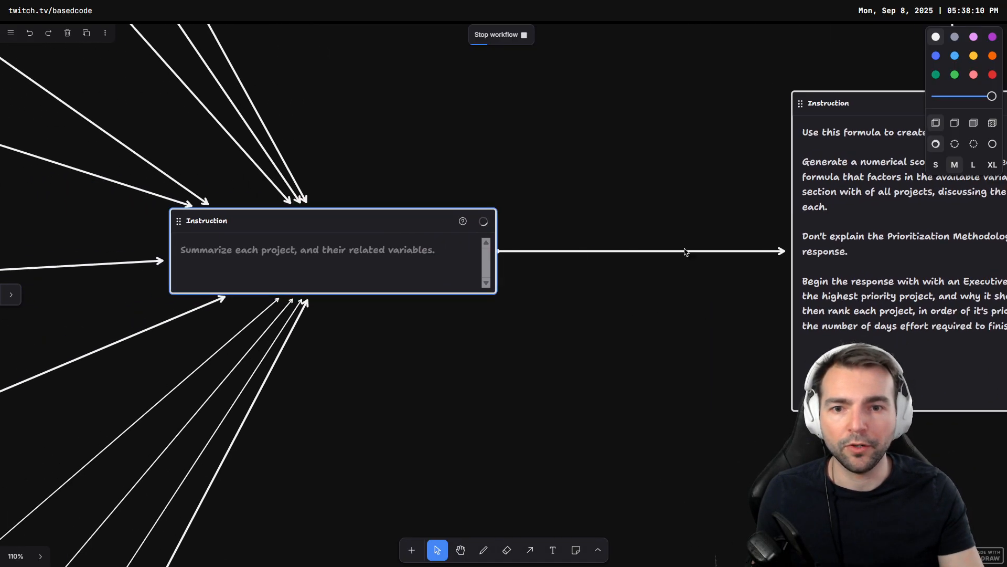
pyautogui.moveTo(774, 289); pyautogui.dragTo(442, 297)
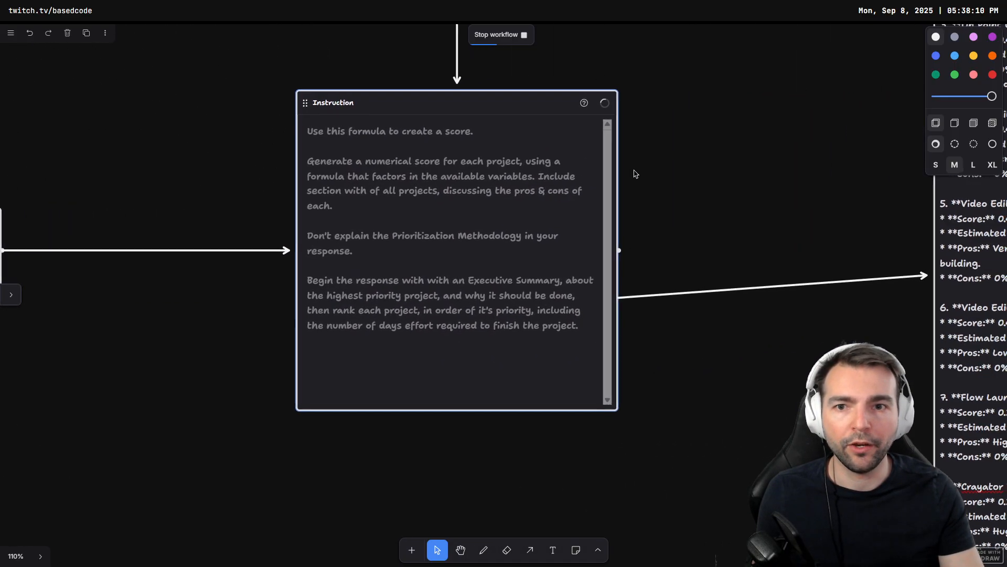
pyautogui.moveTo(635, 173); pyautogui.dragTo(655, 216)
pyautogui.moveTo(732, 212); pyautogui.dragTo(321, 277)
pyautogui.scroll(-5, 478, 160)
pyautogui.moveTo(392, 205); pyautogui.dragTo(313, 337)
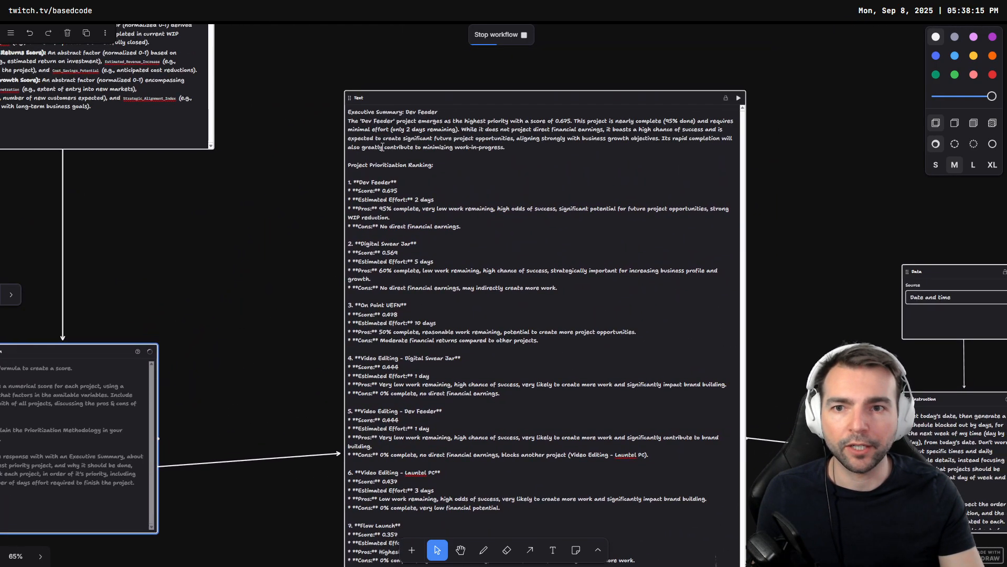
pyautogui.moveTo(305, 264); pyautogui.dragTo(310, 197)
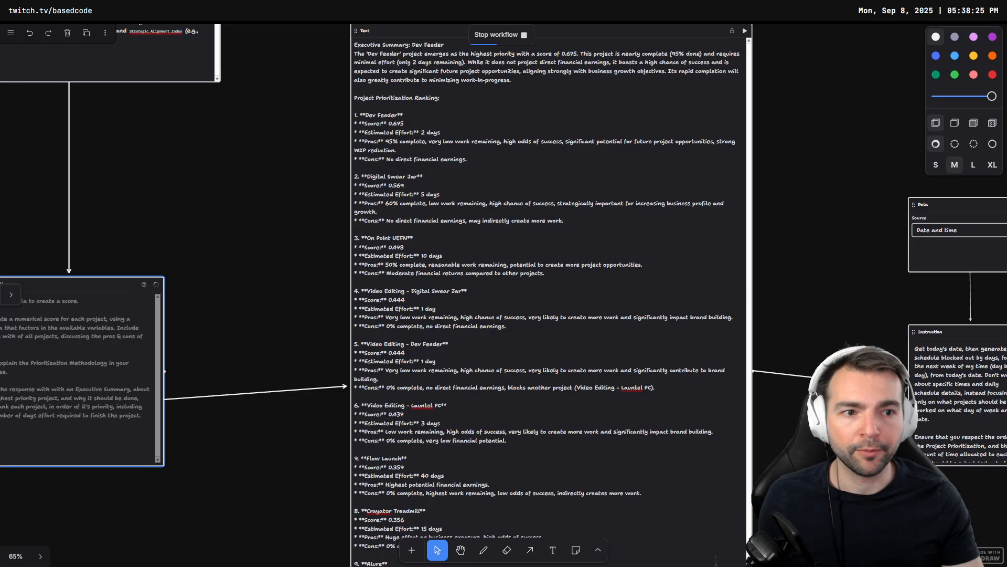
pyautogui.hscroll(-5, 263, 292)
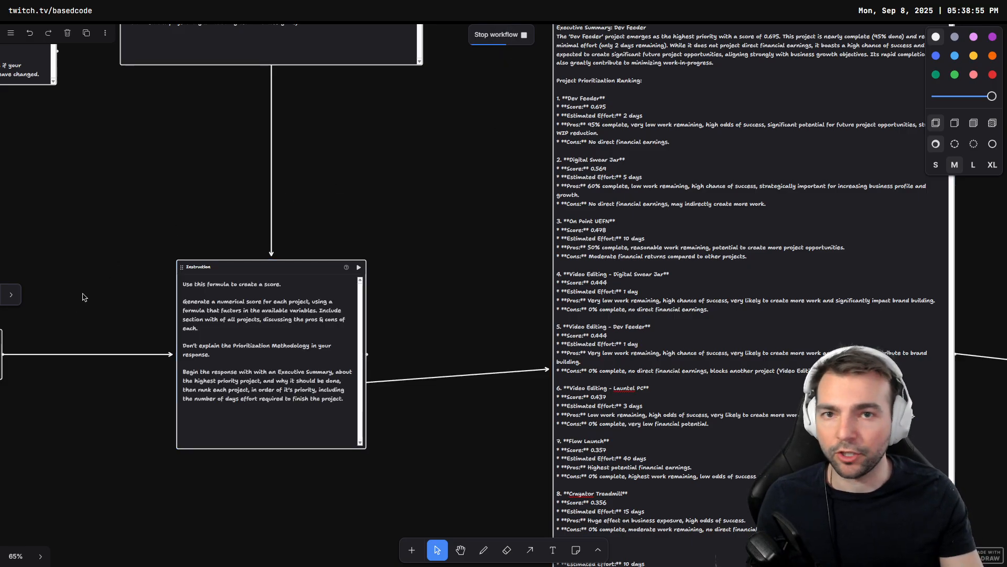
pyautogui.moveTo(466, 204); pyautogui.dragTo(282, 262)
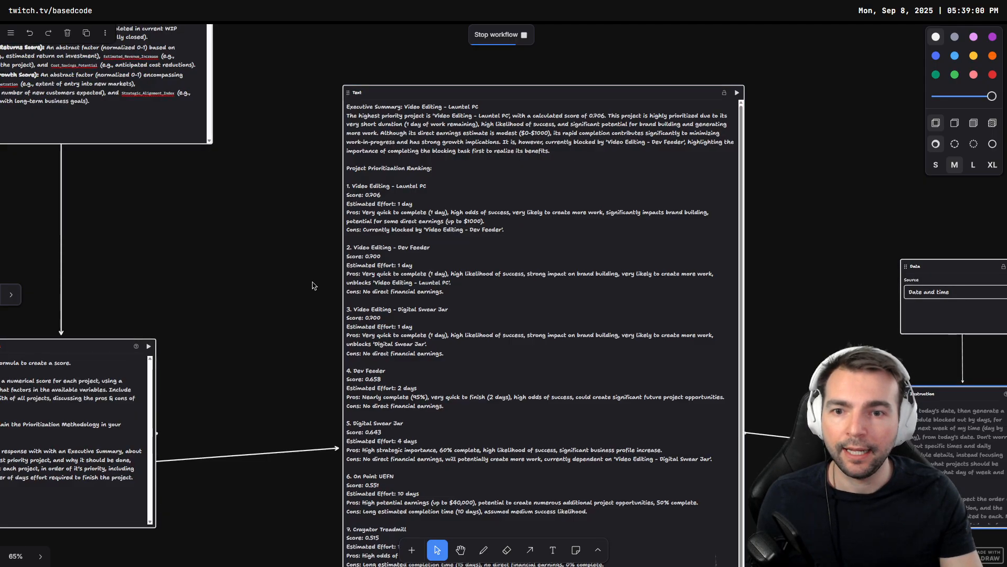
# Step: Read the updated ranking and the regenerated weekly project schedule, highlighting its first three days
pyautogui.scroll(5, 315, 276)
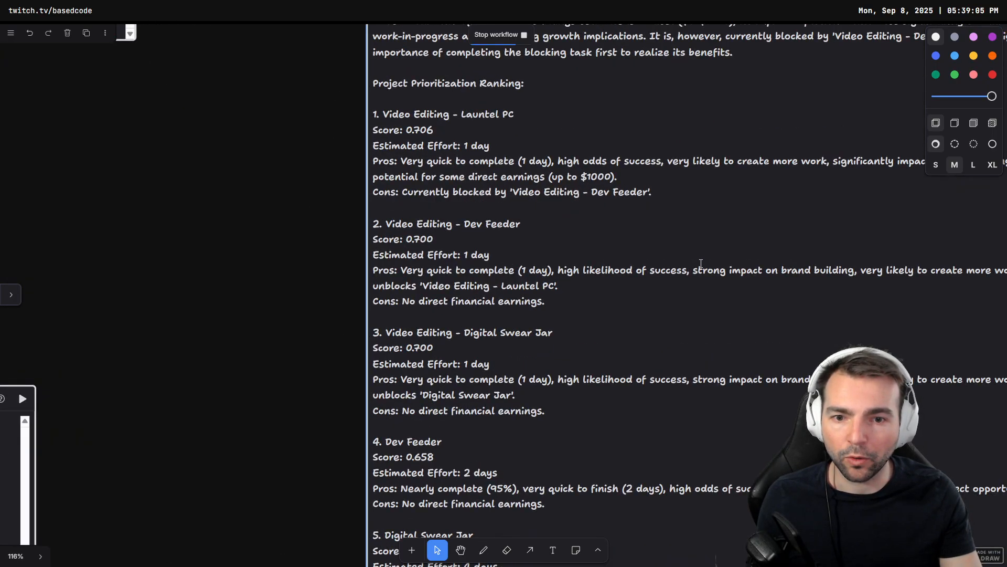
pyautogui.doubleClick(747, 362)
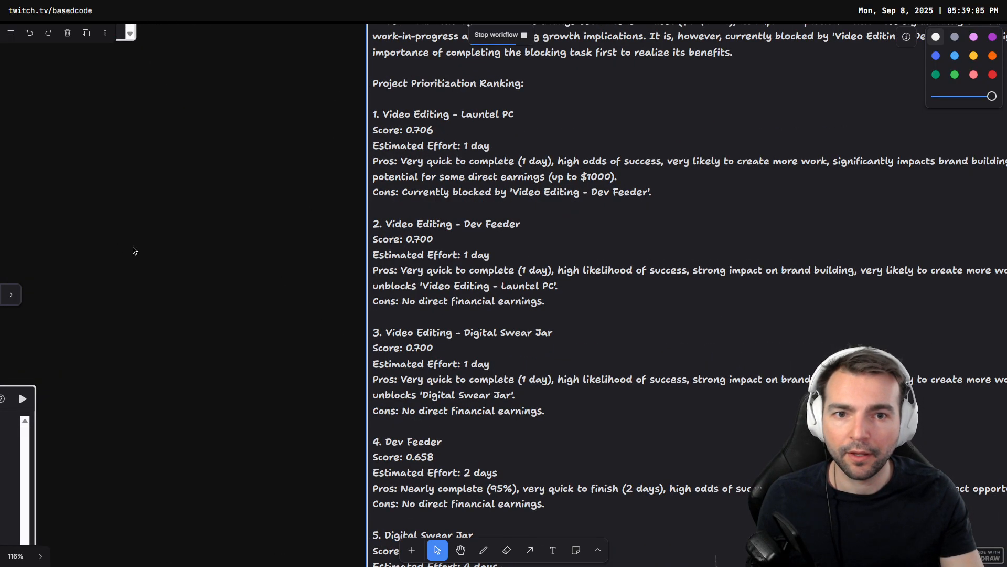
pyautogui.scroll(-5, 132, 250)
pyautogui.scroll(-5, 234, 279)
pyautogui.moveTo(824, 362); pyautogui.dragTo(320, 354)
pyautogui.scroll(4, 320, 354)
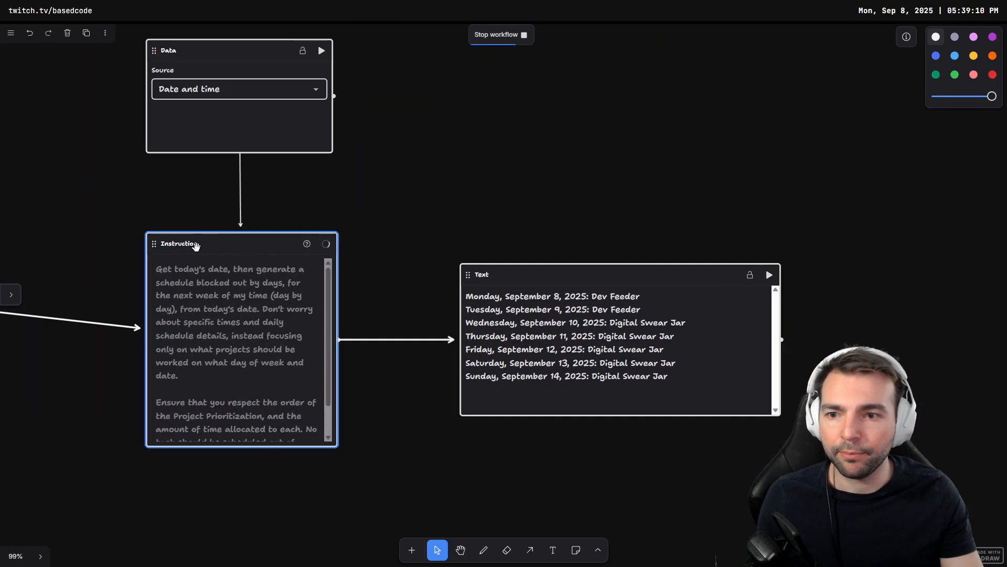
pyautogui.moveTo(358, 207); pyautogui.dragTo(406, 185)
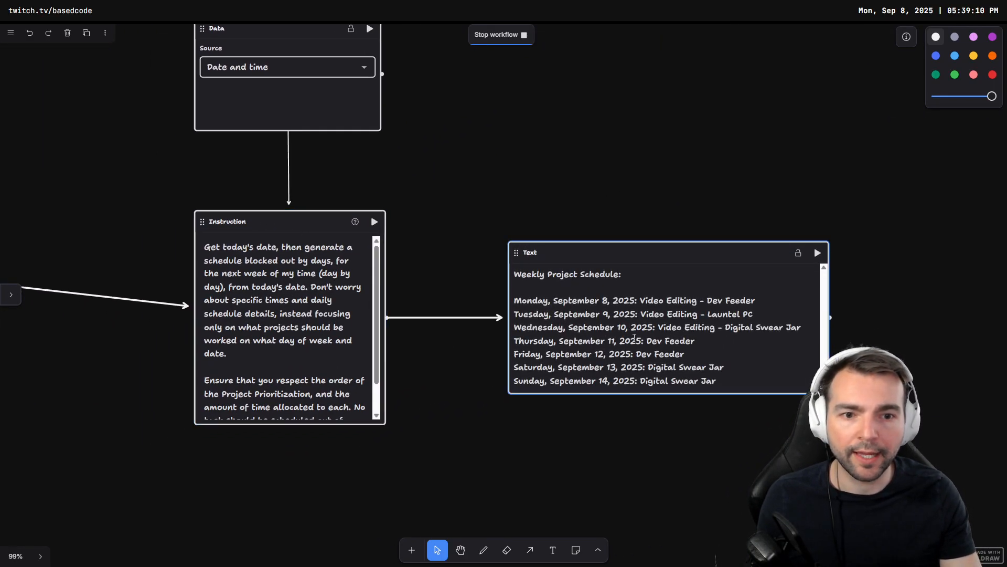
pyautogui.scroll(3, 634, 338)
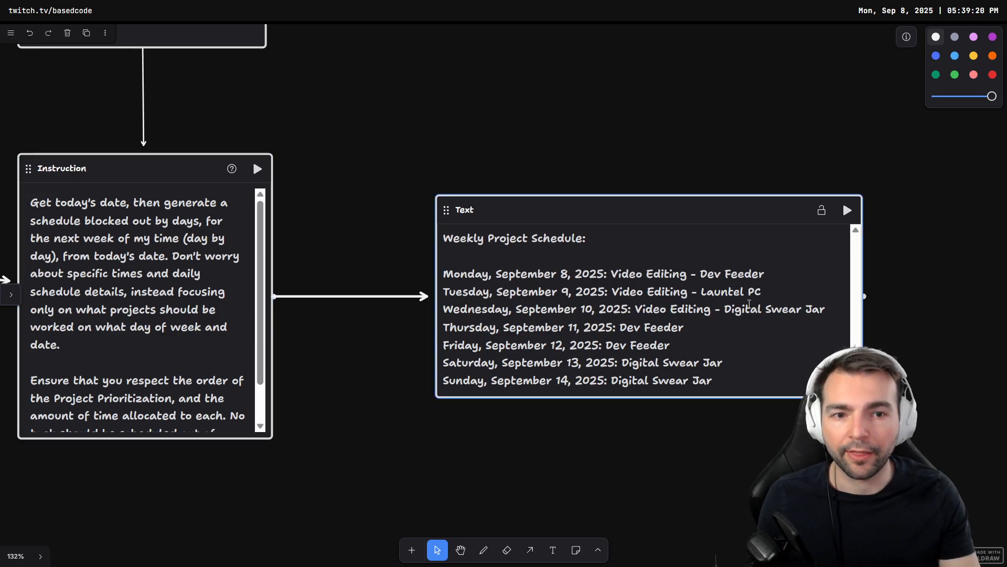
pyautogui.moveTo(830, 311); pyautogui.dragTo(443, 273)
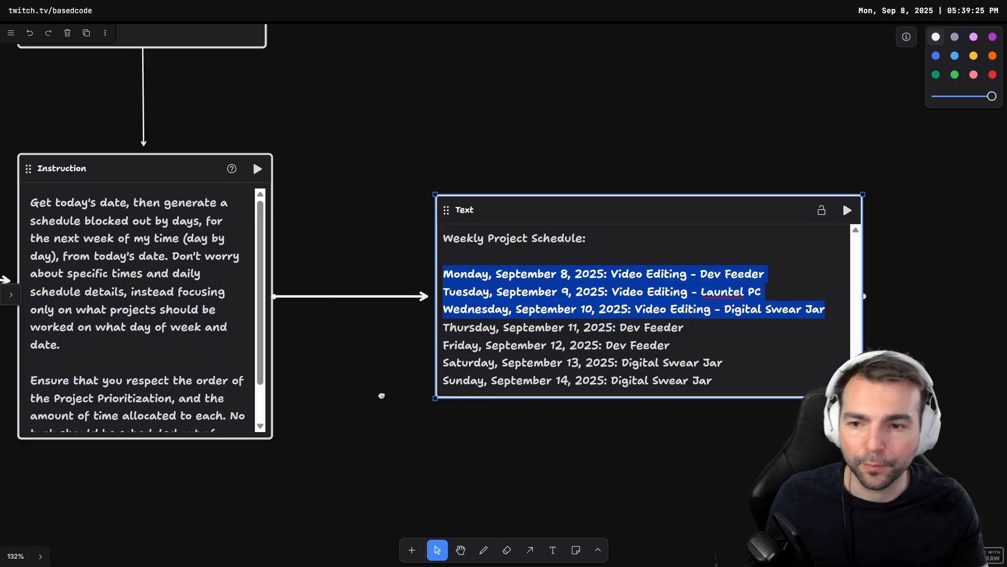
# Step: Examine the Video Edits projects' blocking-dependency instructions, input values and generated summaries
pyautogui.moveTo(382, 396); pyautogui.dragTo(734, 136)
pyautogui.scroll(-6, 472, 265)
pyautogui.moveTo(301, 423); pyautogui.dragTo(698, 105)
pyautogui.moveTo(189, 498); pyautogui.dragTo(581, 273)
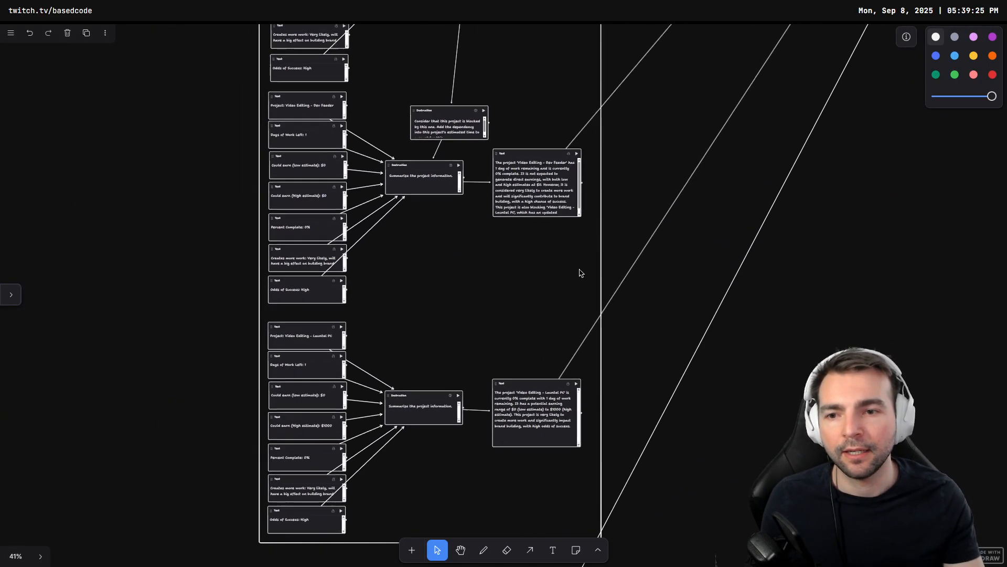
pyautogui.moveTo(454, 252); pyautogui.dragTo(499, 274)
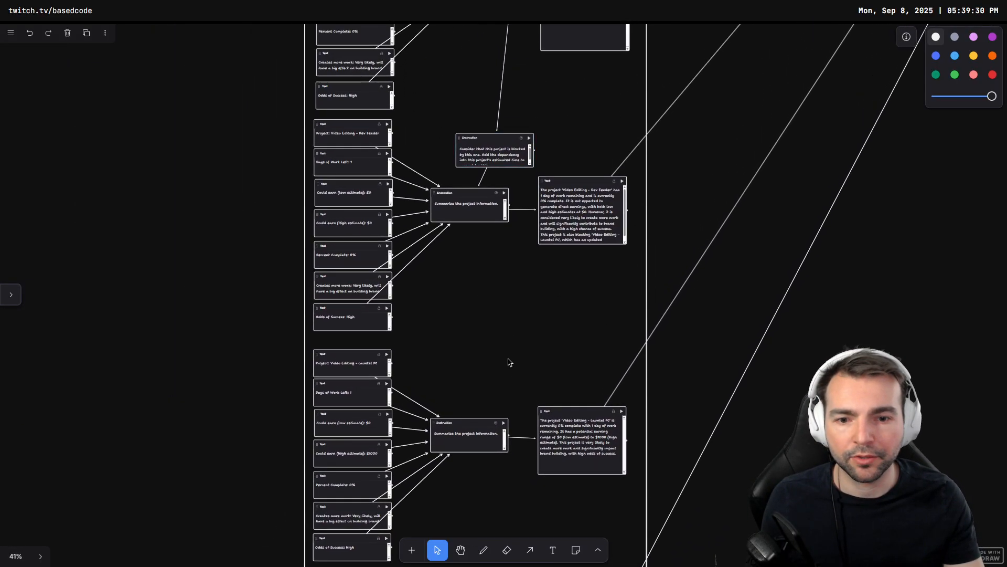
pyautogui.click(561, 220)
pyautogui.moveTo(587, 89); pyautogui.dragTo(548, 361)
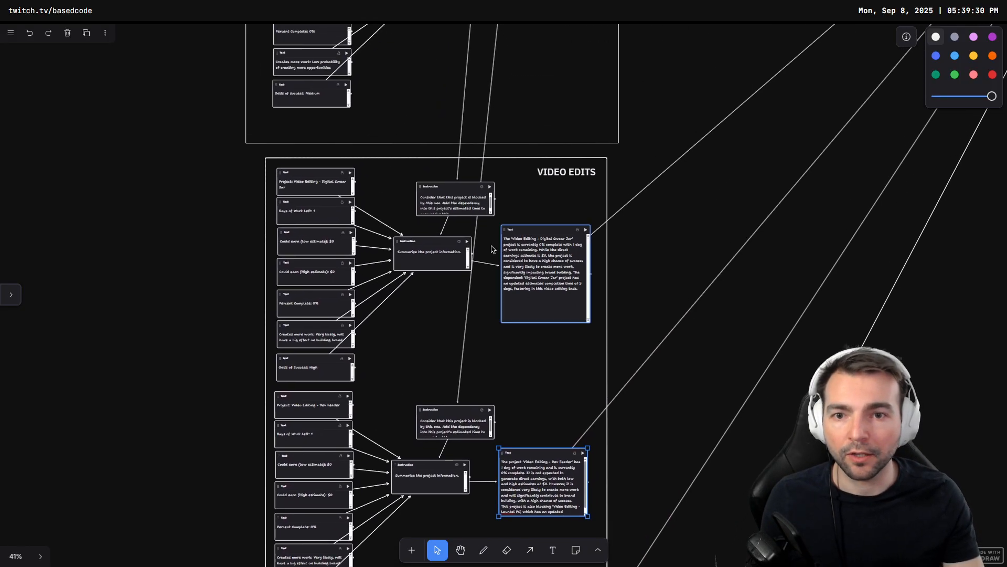
pyautogui.scroll(10, 464, 222)
pyautogui.click(688, 155)
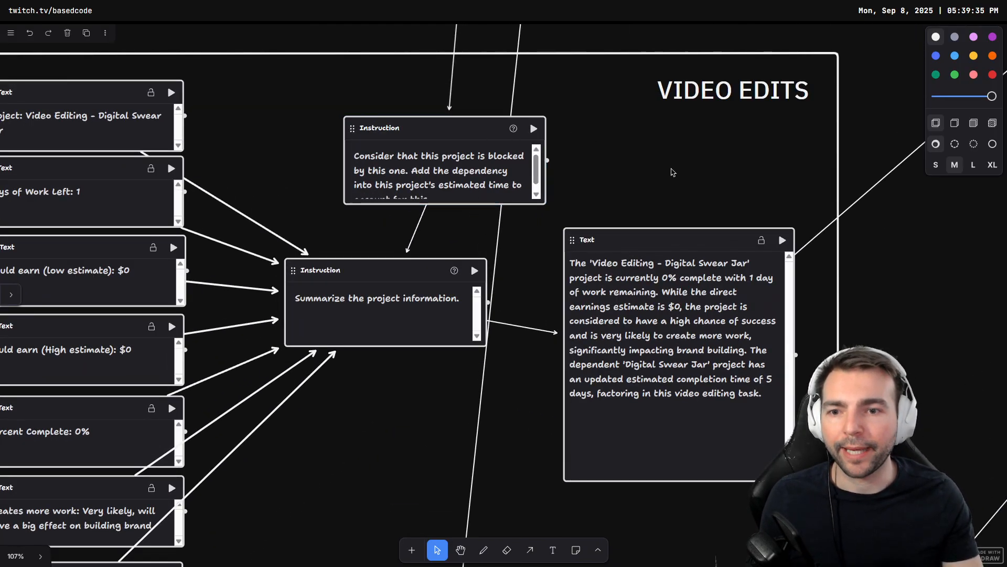
pyautogui.click(462, 185)
pyautogui.click(298, 177)
pyautogui.moveTo(297, 173); pyautogui.dragTo(416, 166)
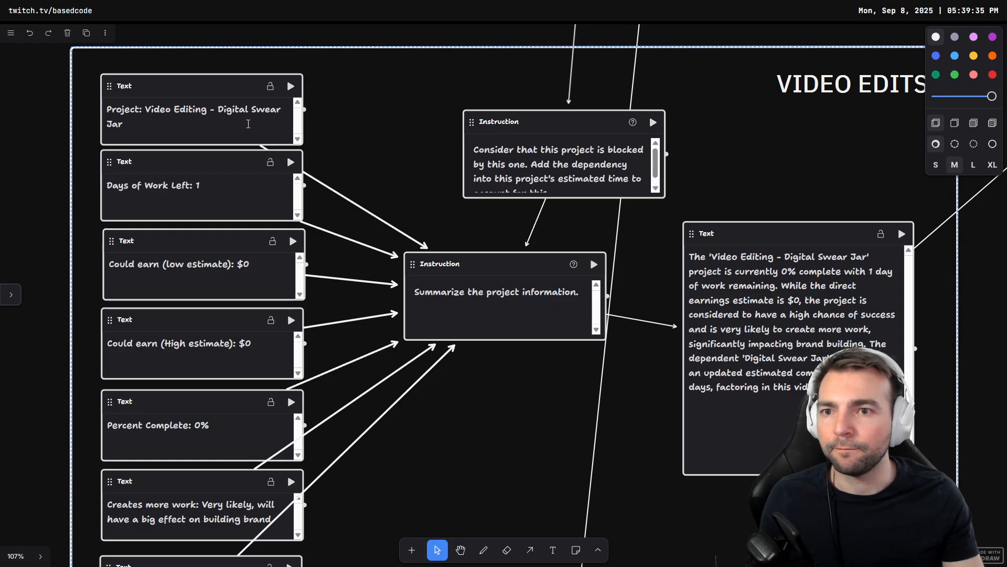
pyautogui.hscroll(3, 398, 142)
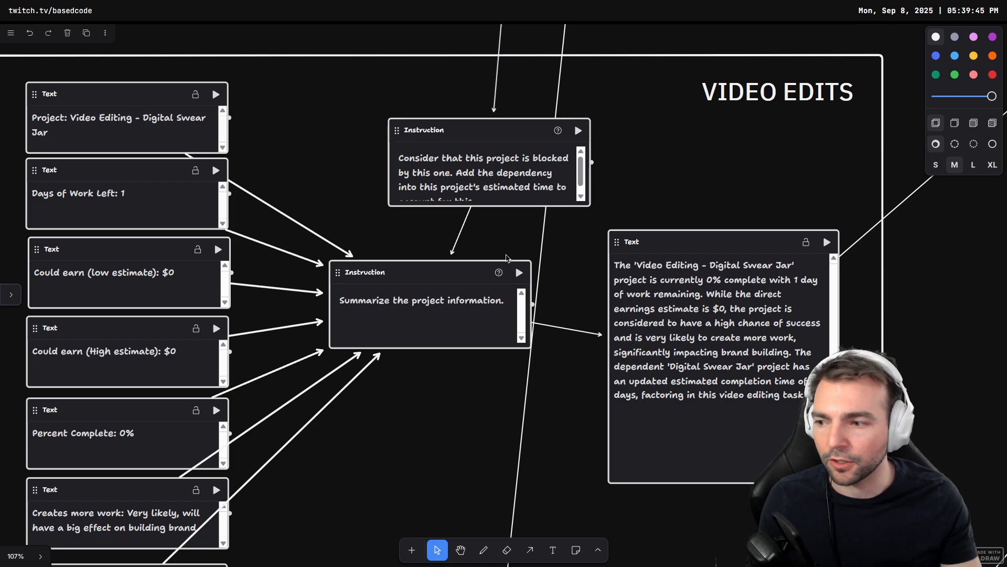
pyautogui.hscroll(6, 501, 326)
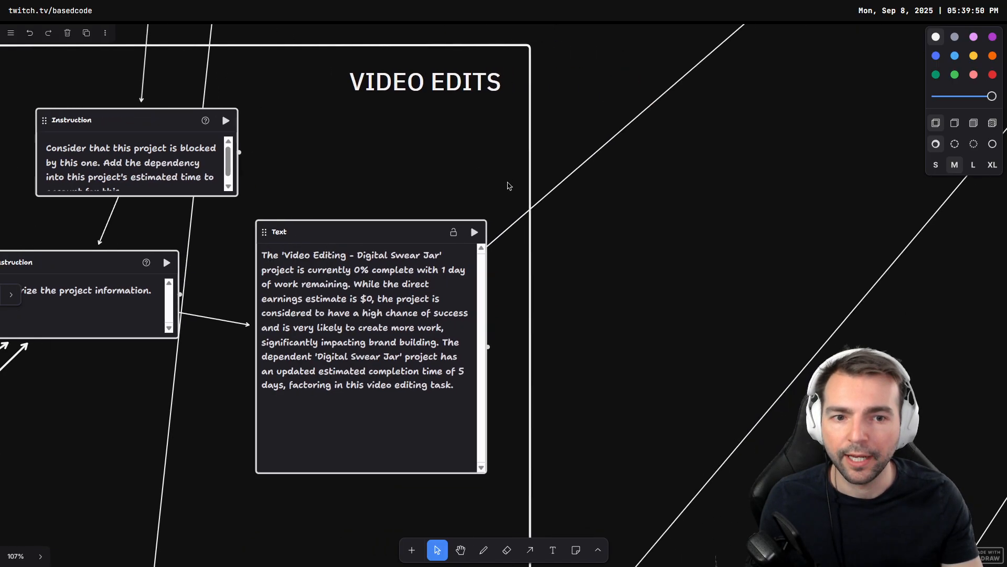
pyautogui.scroll(-8, 457, 317)
pyautogui.scroll(-4, 729, 229)
pyautogui.moveTo(785, 214); pyautogui.dragTo(454, 313)
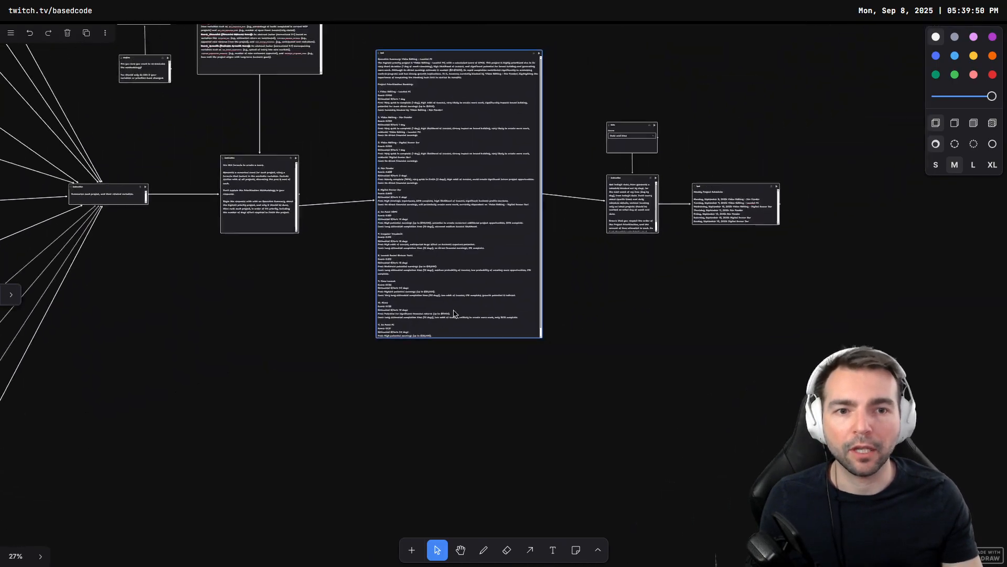
# Step: Draw an arrow leading out of the Weekly Project Schedule text block into empty canvas
pyautogui.scroll(-4, 454, 316)
pyautogui.moveTo(678, 317); pyautogui.dragTo(581, 363)
pyautogui.hotkey('shift', '2')
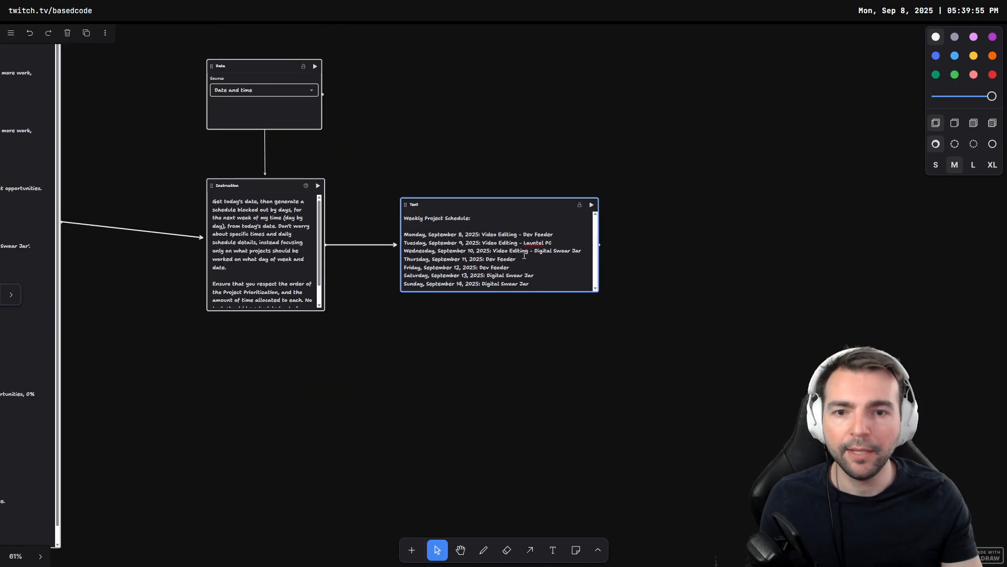
pyautogui.click(573, 384)
pyautogui.moveTo(573, 384); pyautogui.dragTo(559, 448)
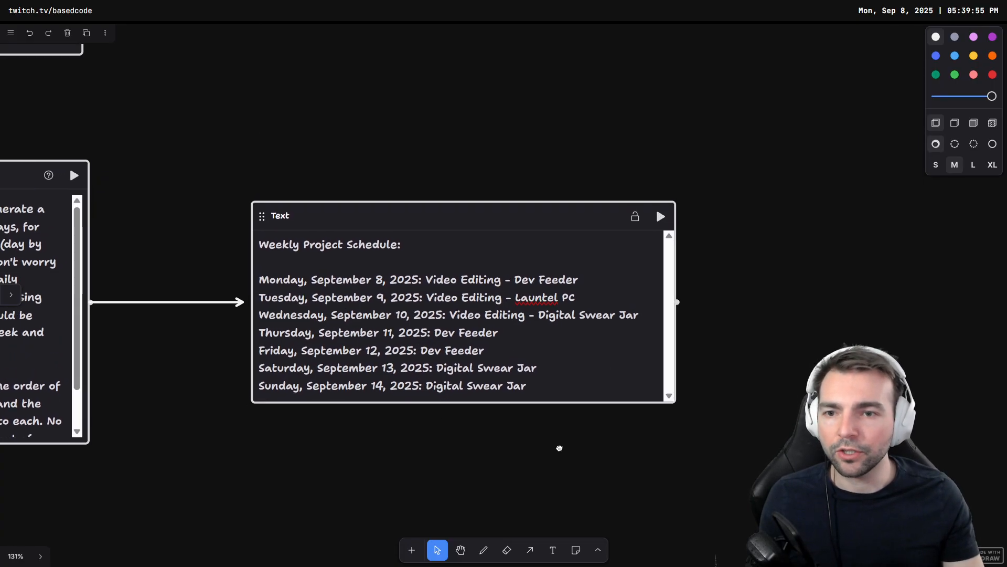
pyautogui.press('a')
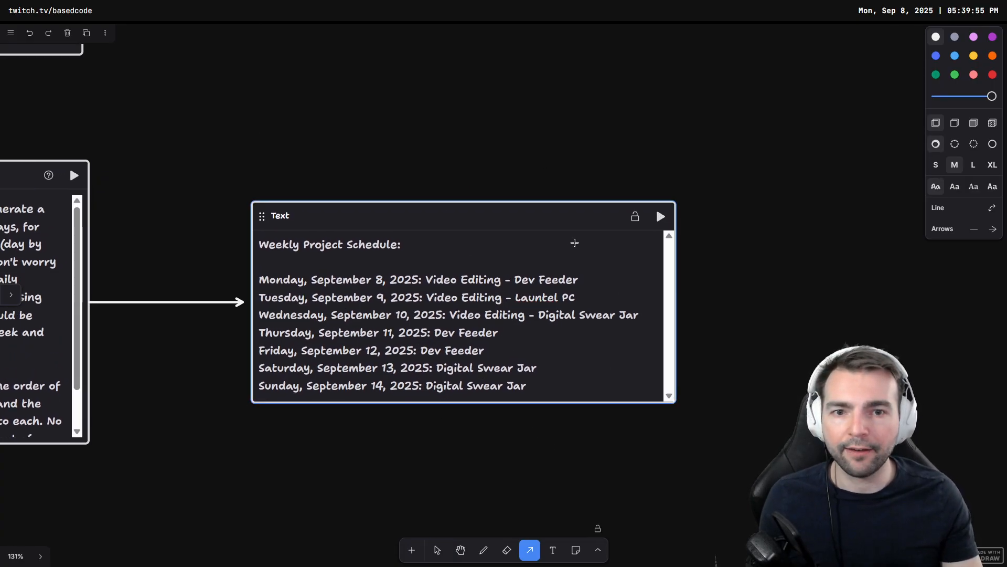
pyautogui.moveTo(554, 240); pyautogui.dragTo(848, 309)
pyautogui.hscroll(5, 472, 262)
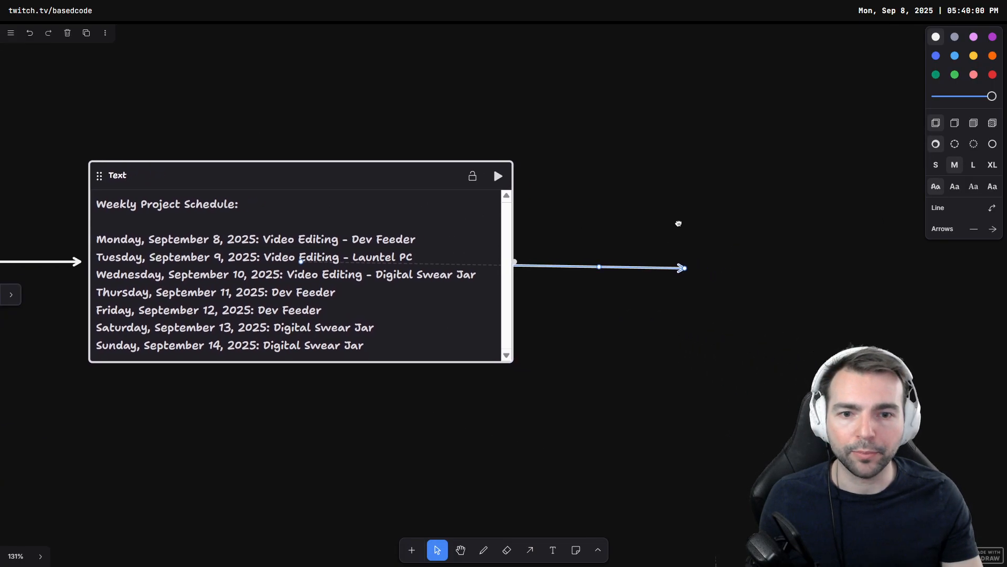
# Step: Place a Website block to the right of the schedule from the components panel
pyautogui.click(11, 33)
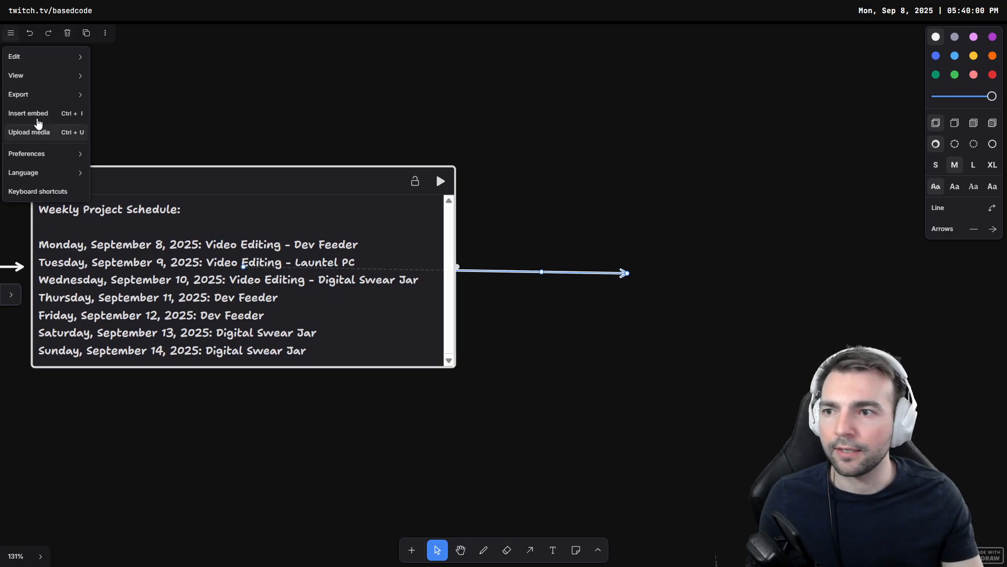
pyautogui.click(11, 295)
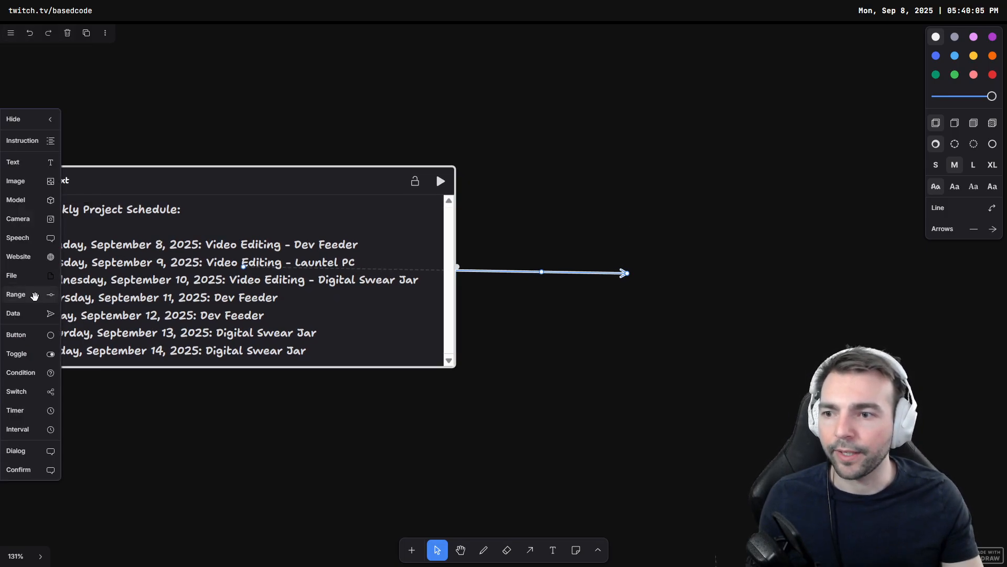
pyautogui.click(26, 256)
pyautogui.moveTo(848, 111); pyautogui.dragTo(921, 134)
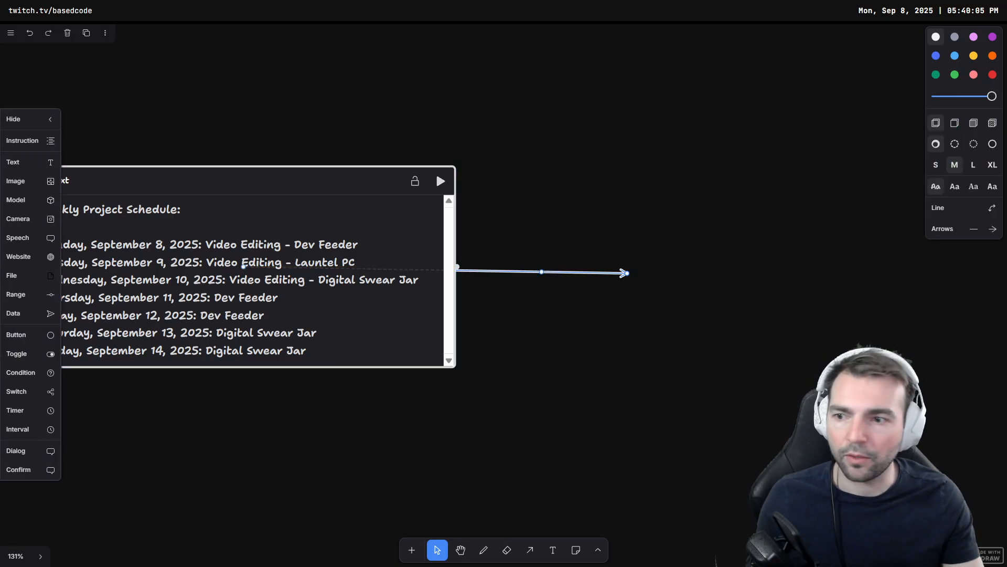
# Step: Add a Data block, set its source to Custom, and attach the schedule's arrow to it
pyautogui.click(13, 313)
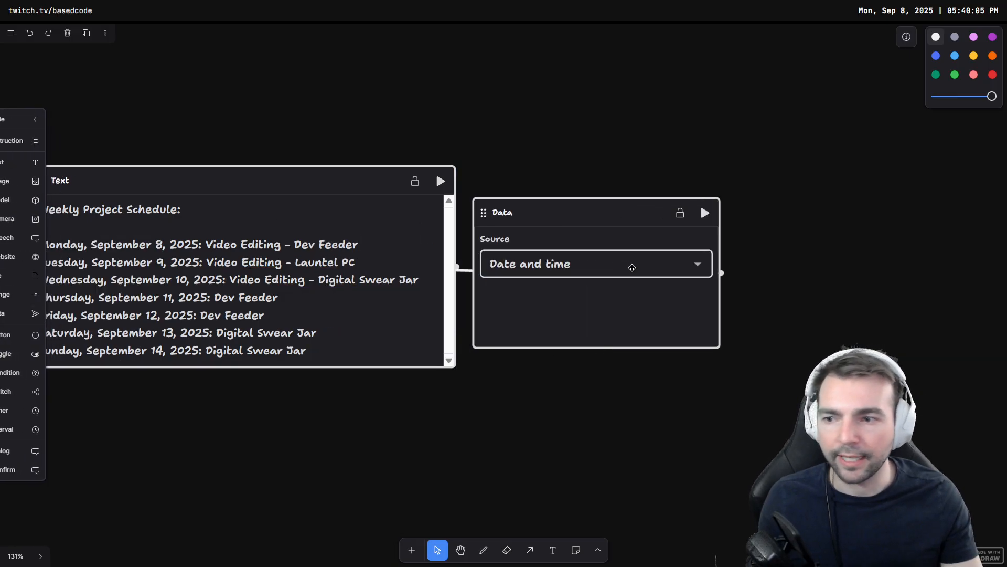
pyautogui.click(767, 266)
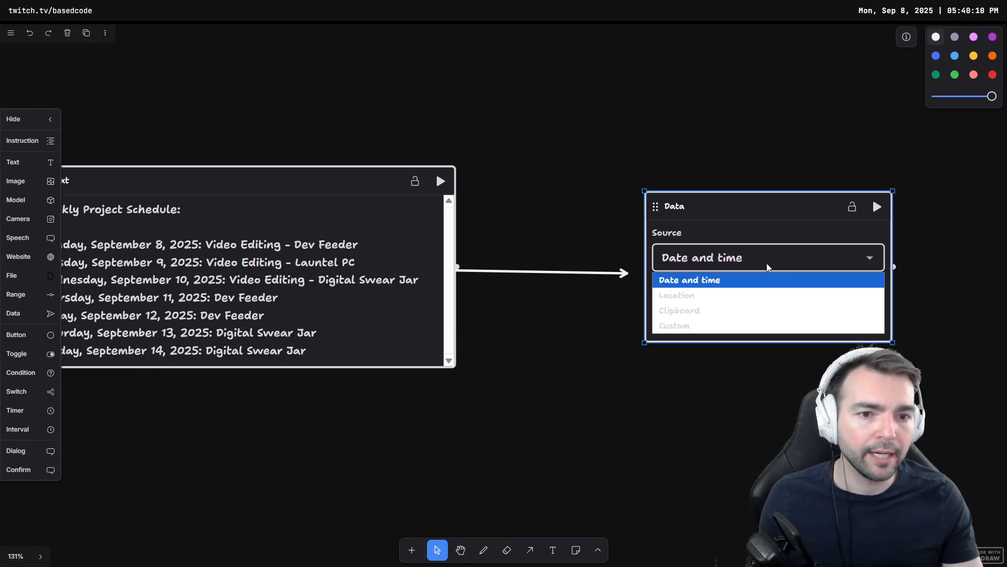
pyautogui.click(734, 326)
pyautogui.click(703, 362)
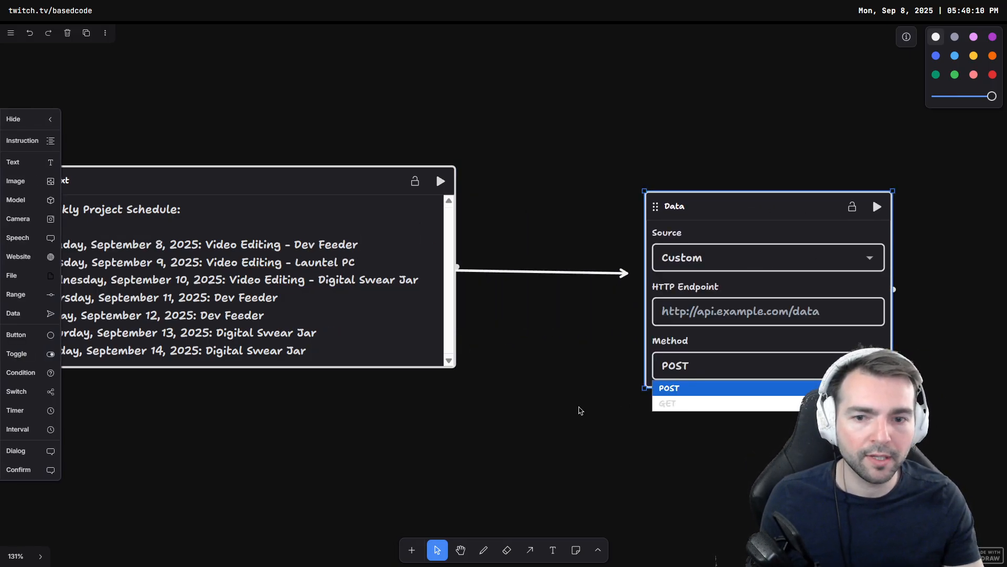
pyautogui.click(578, 272)
pyautogui.click(584, 282)
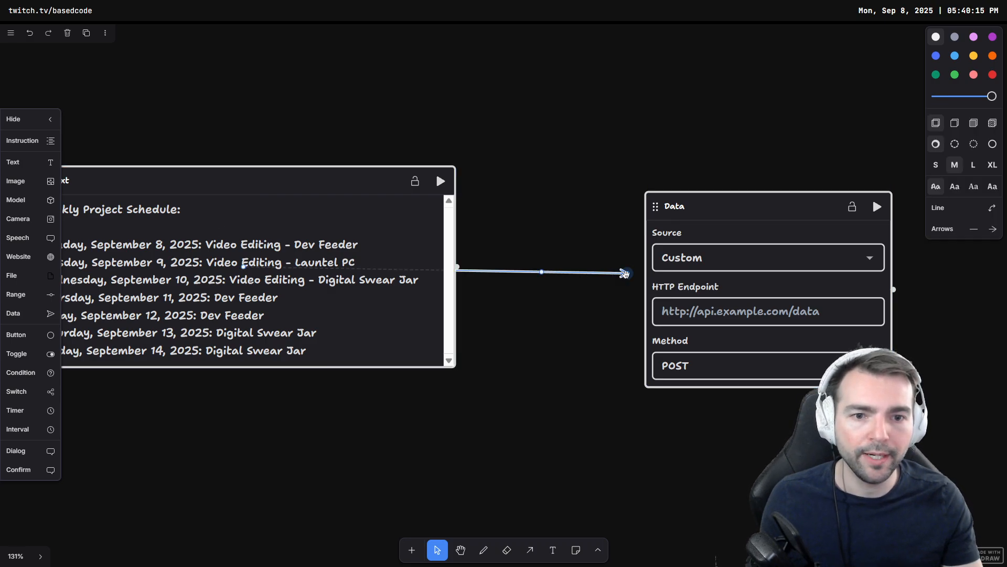
pyautogui.moveTo(628, 272); pyautogui.dragTo(768, 289)
# Step: Reposition the Data block, then delete it
pyautogui.click(764, 185)
pyautogui.moveTo(773, 204); pyautogui.dragTo(733, 184)
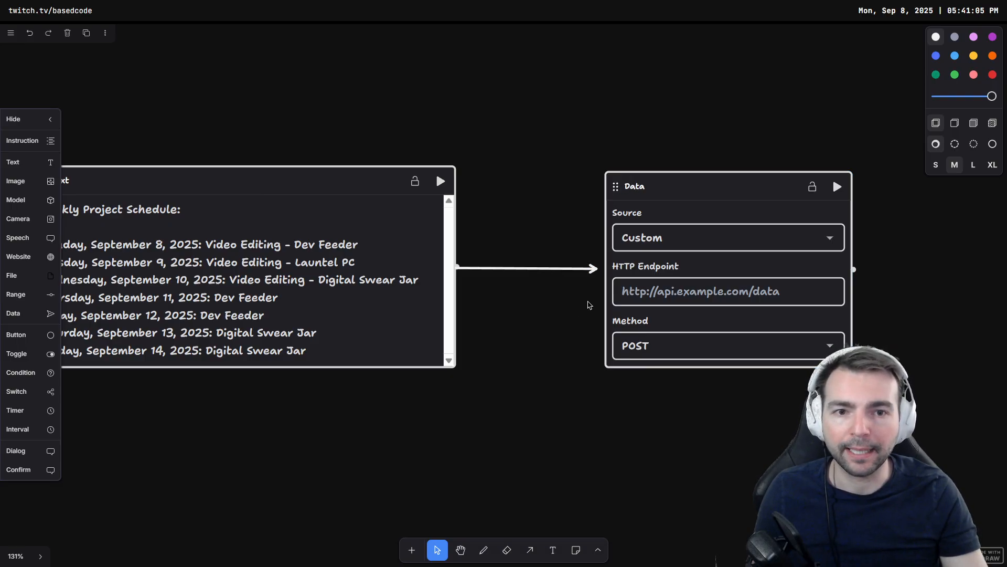
pyautogui.click(719, 190)
pyautogui.press('Delete')
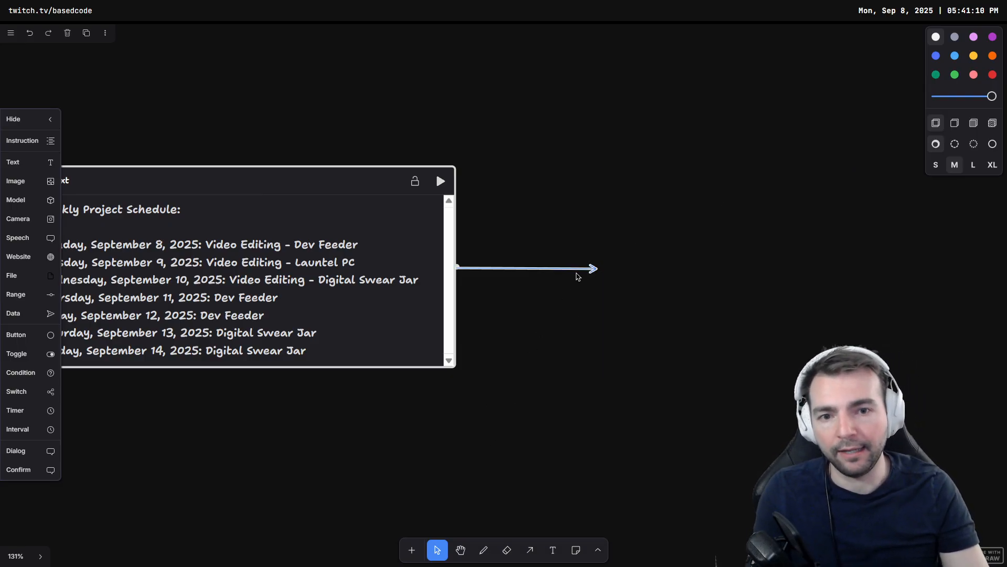
pyautogui.moveTo(529, 353); pyautogui.dragTo(753, 365)
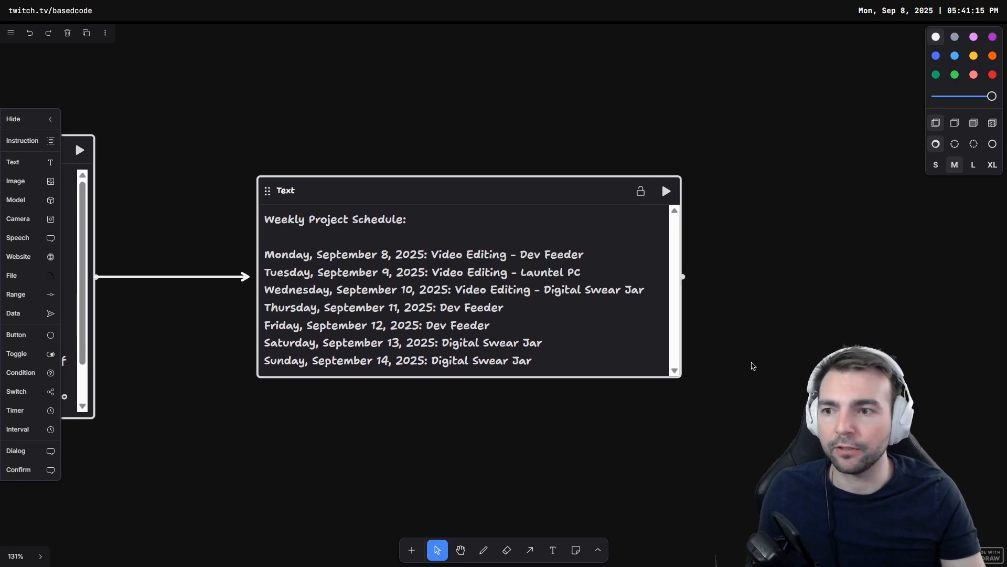